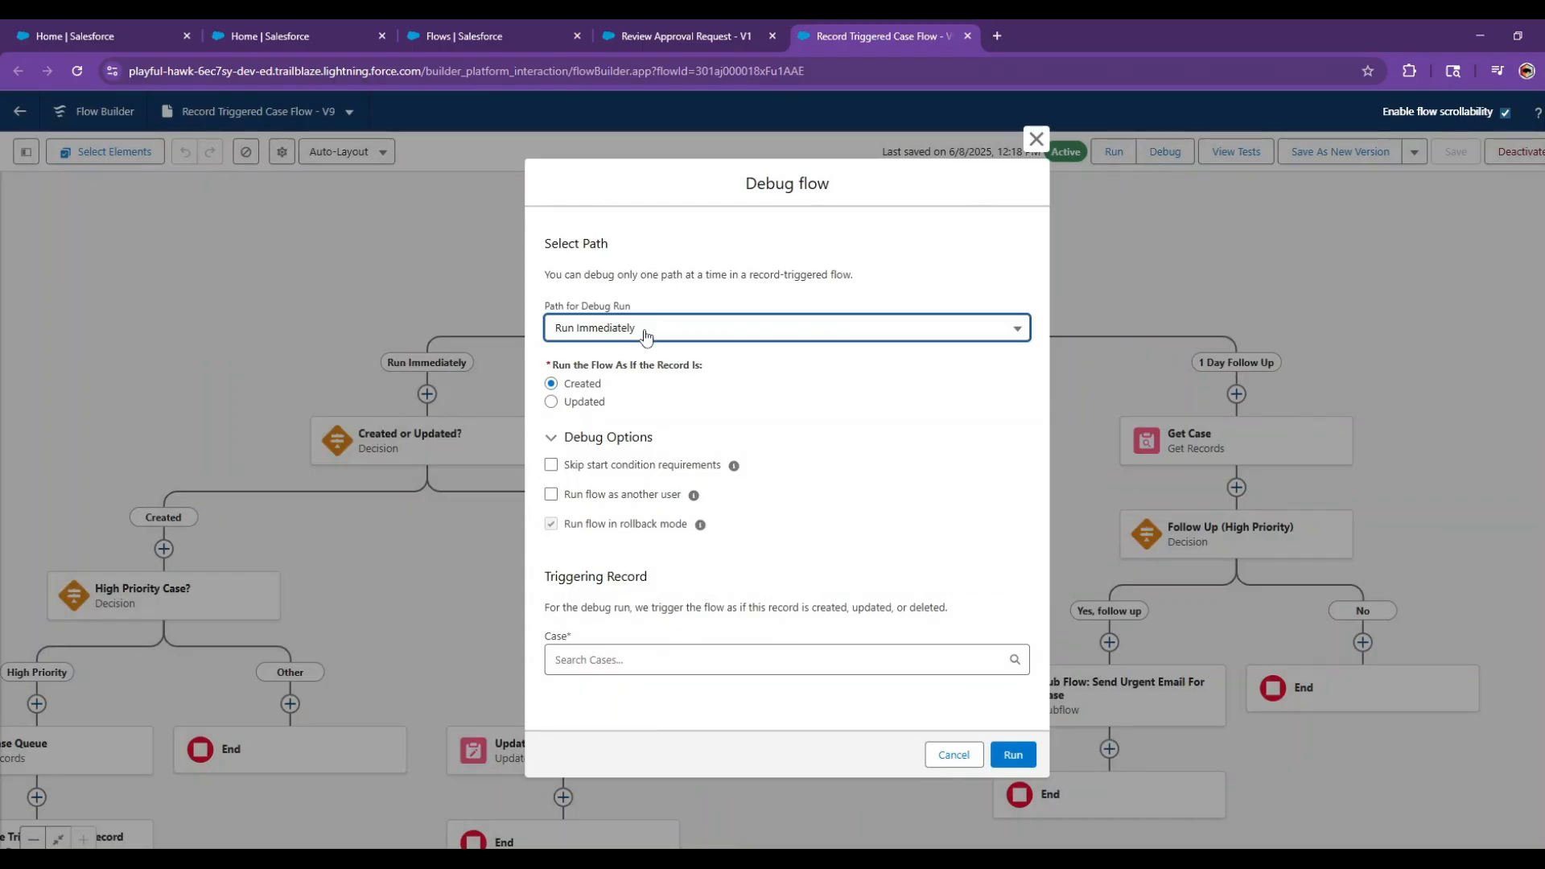
Try the 1 Day Follow Up path for the debug run and set the path back to Run Immediately
{"action": "left_click", "coordinate": [646, 336]}
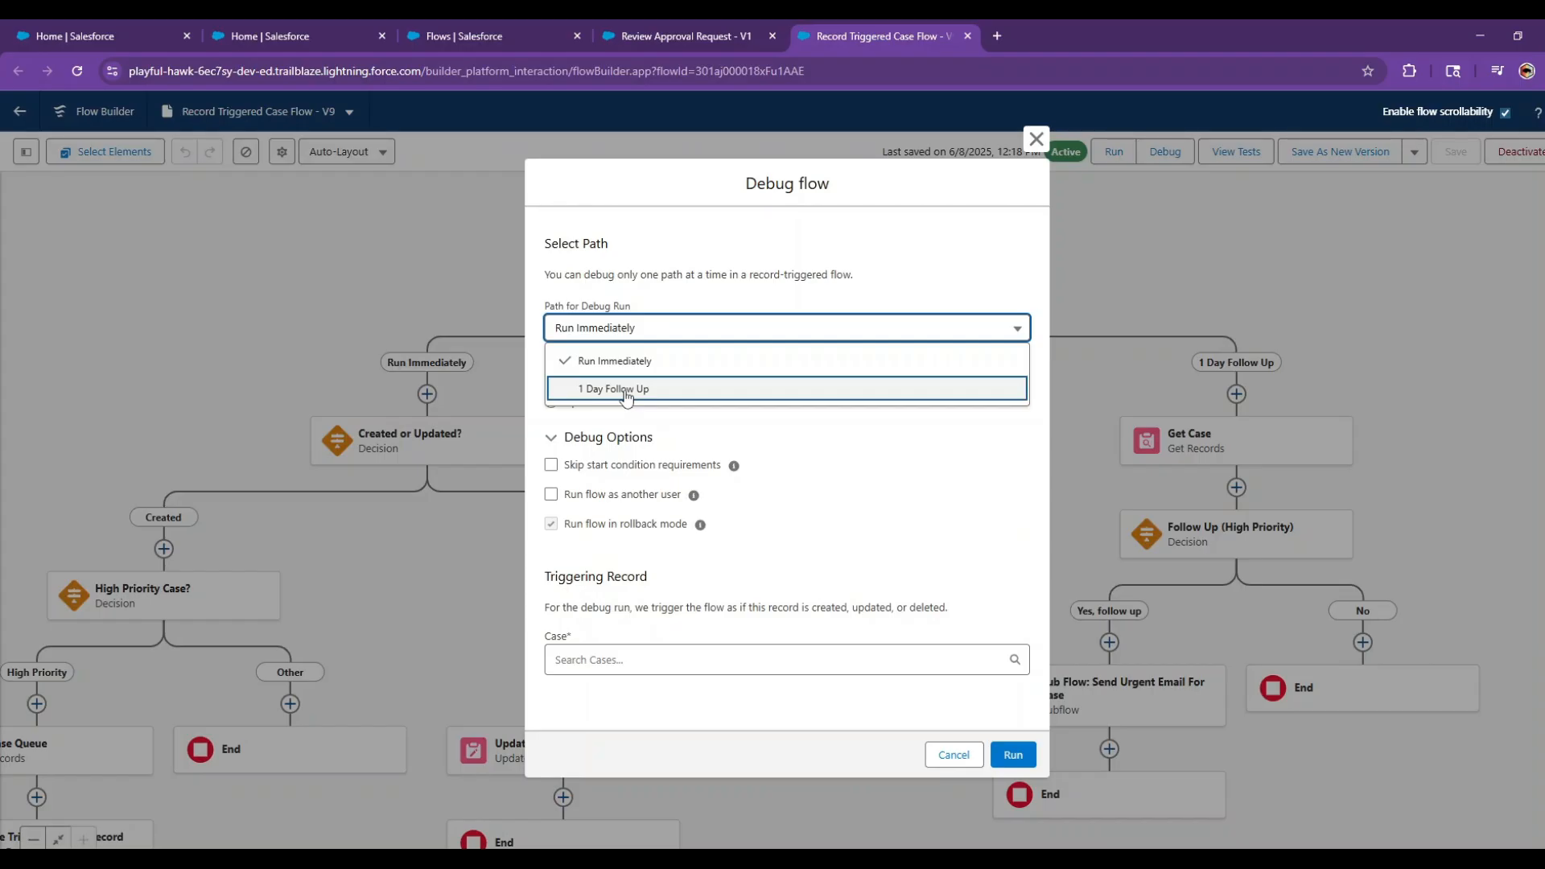
{"action": "left_click", "coordinate": [632, 390]}
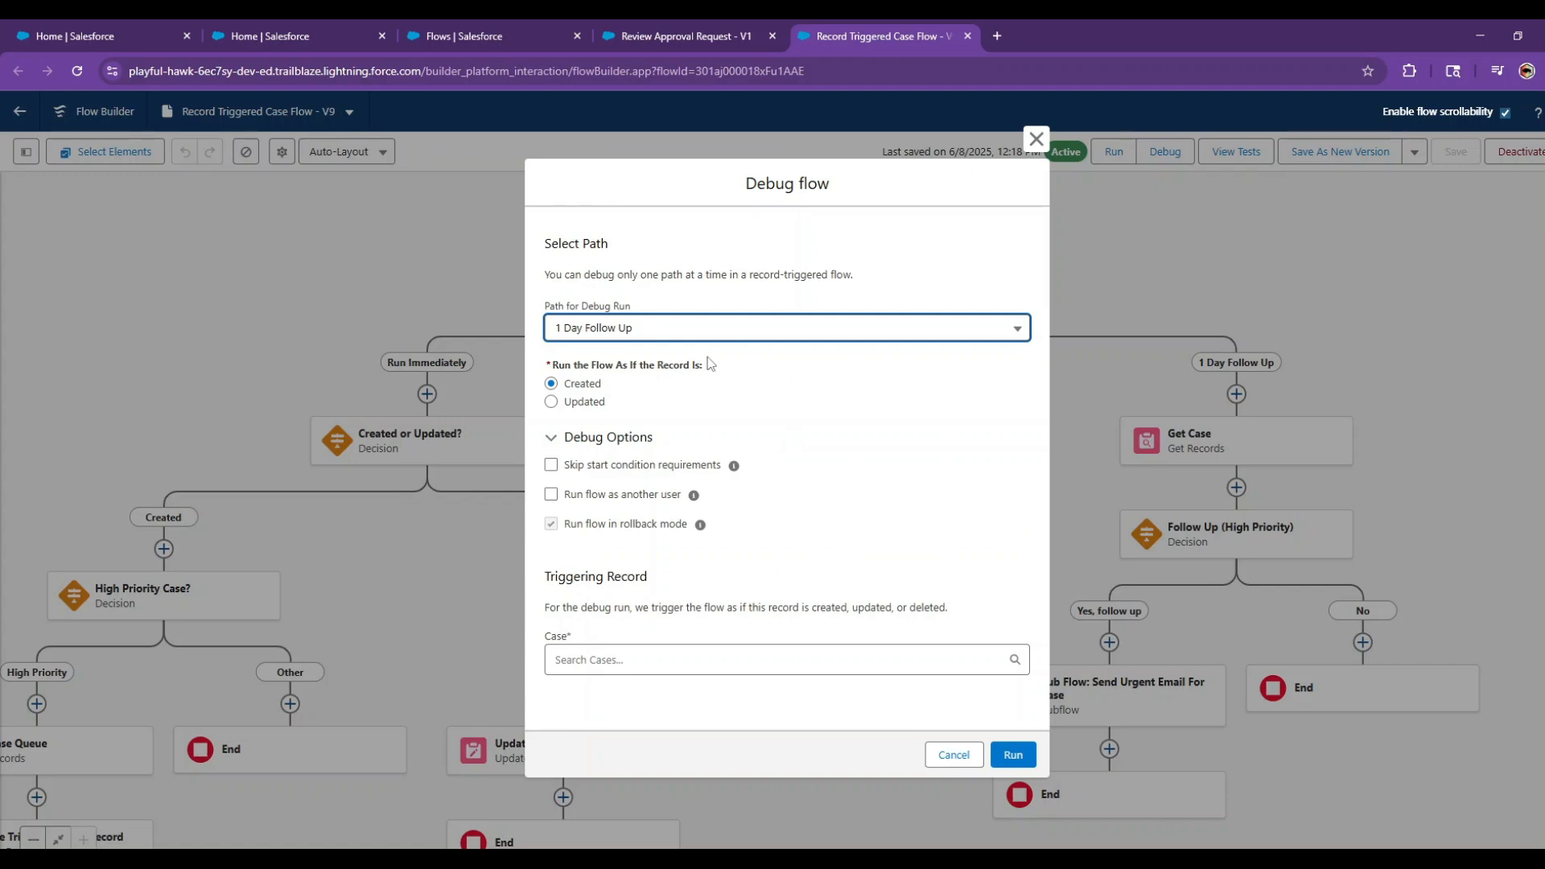
{"action": "left_click", "coordinate": [672, 342]}
{"action": "left_click", "coordinate": [616, 360]}
Try the debug options for skipping start condition requirements and running the flow as another user, leaving both disabled
{"action": "left_click", "coordinate": [551, 466]}
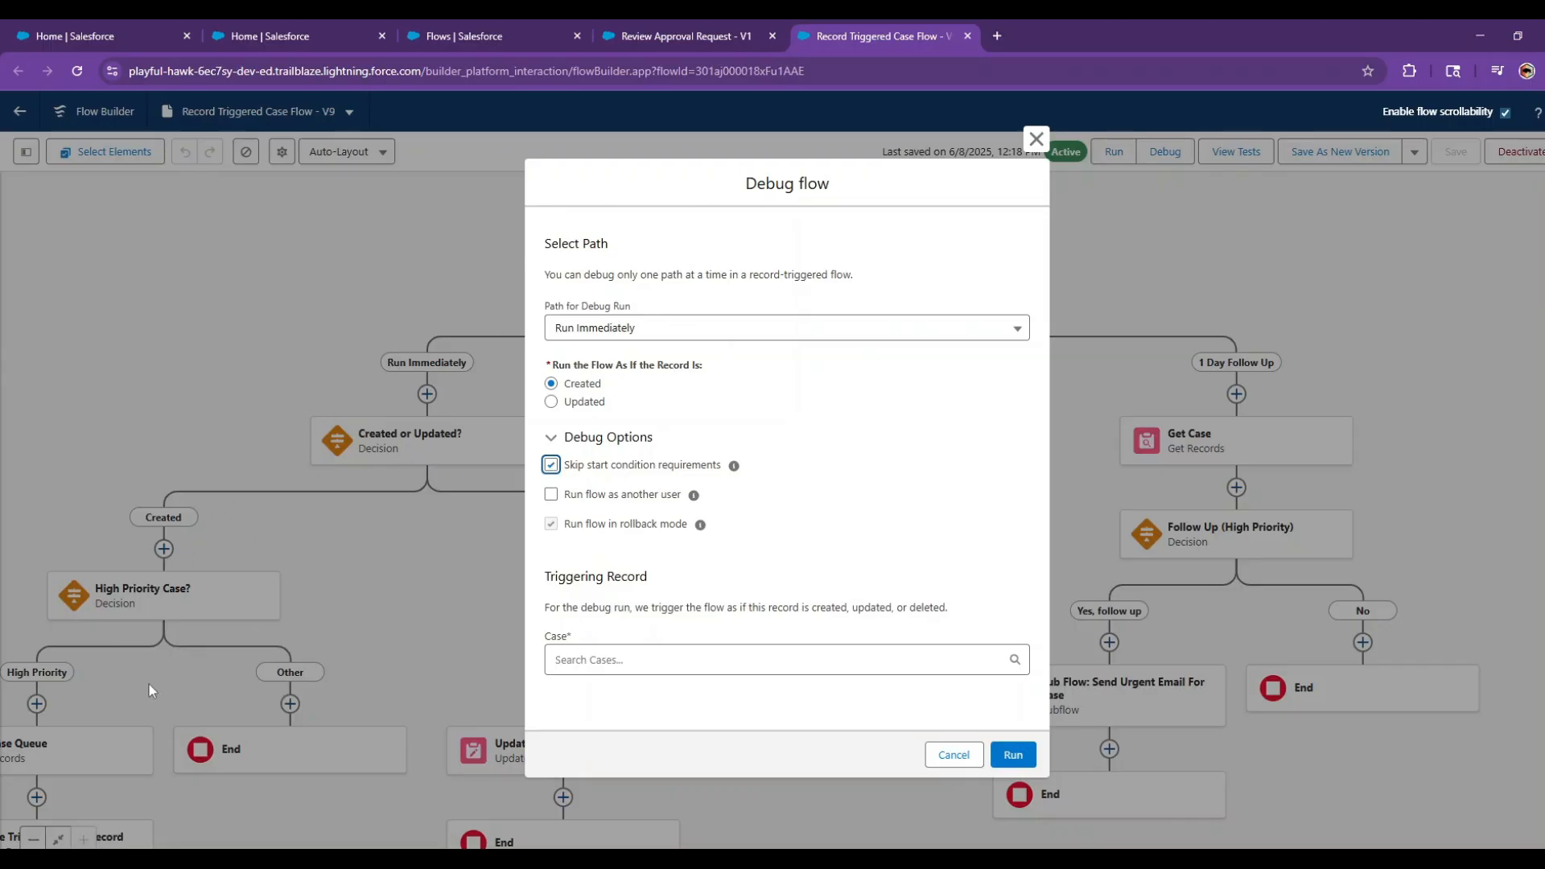
{"action": "left_click", "coordinate": [551, 465]}
{"action": "left_click", "coordinate": [551, 495]}
{"action": "left_click", "coordinate": [598, 508]}
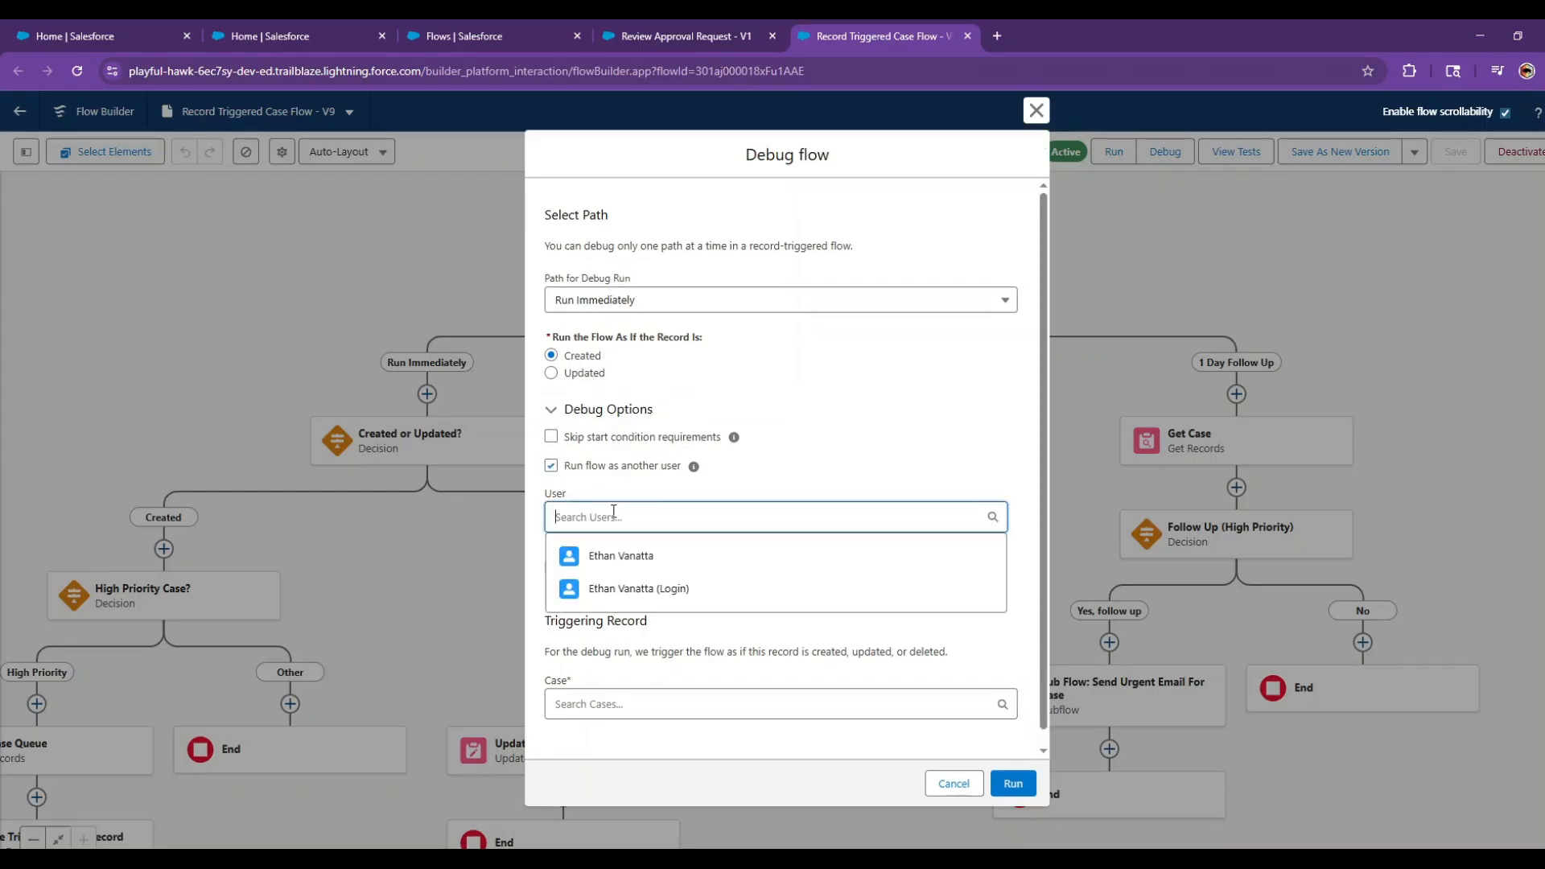
{"action": "left_click", "coordinate": [815, 380]}
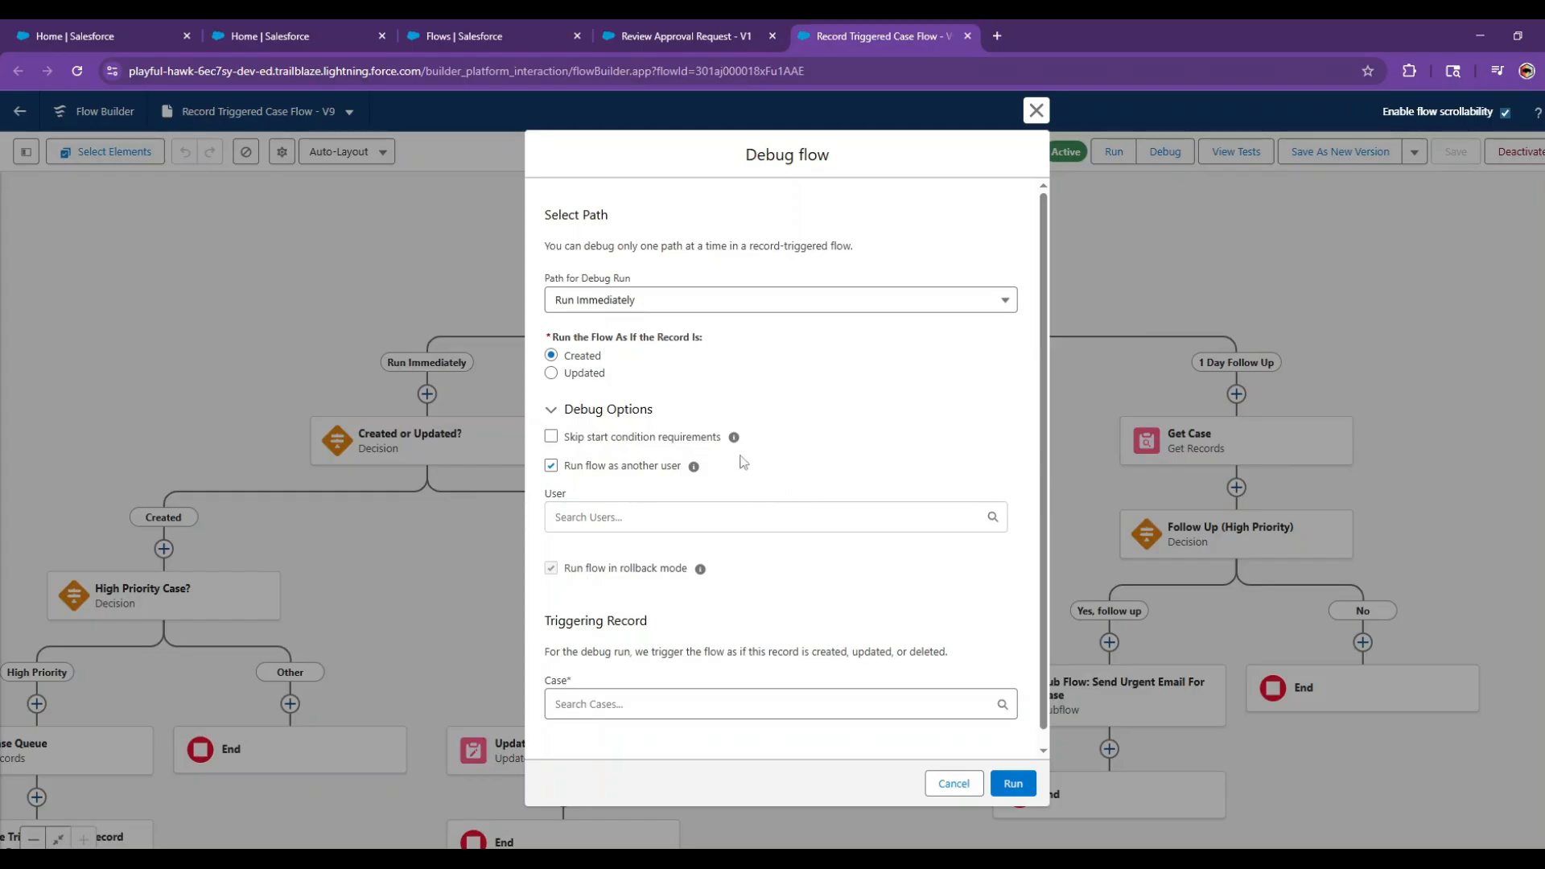
{"action": "left_click", "coordinate": [553, 467]}
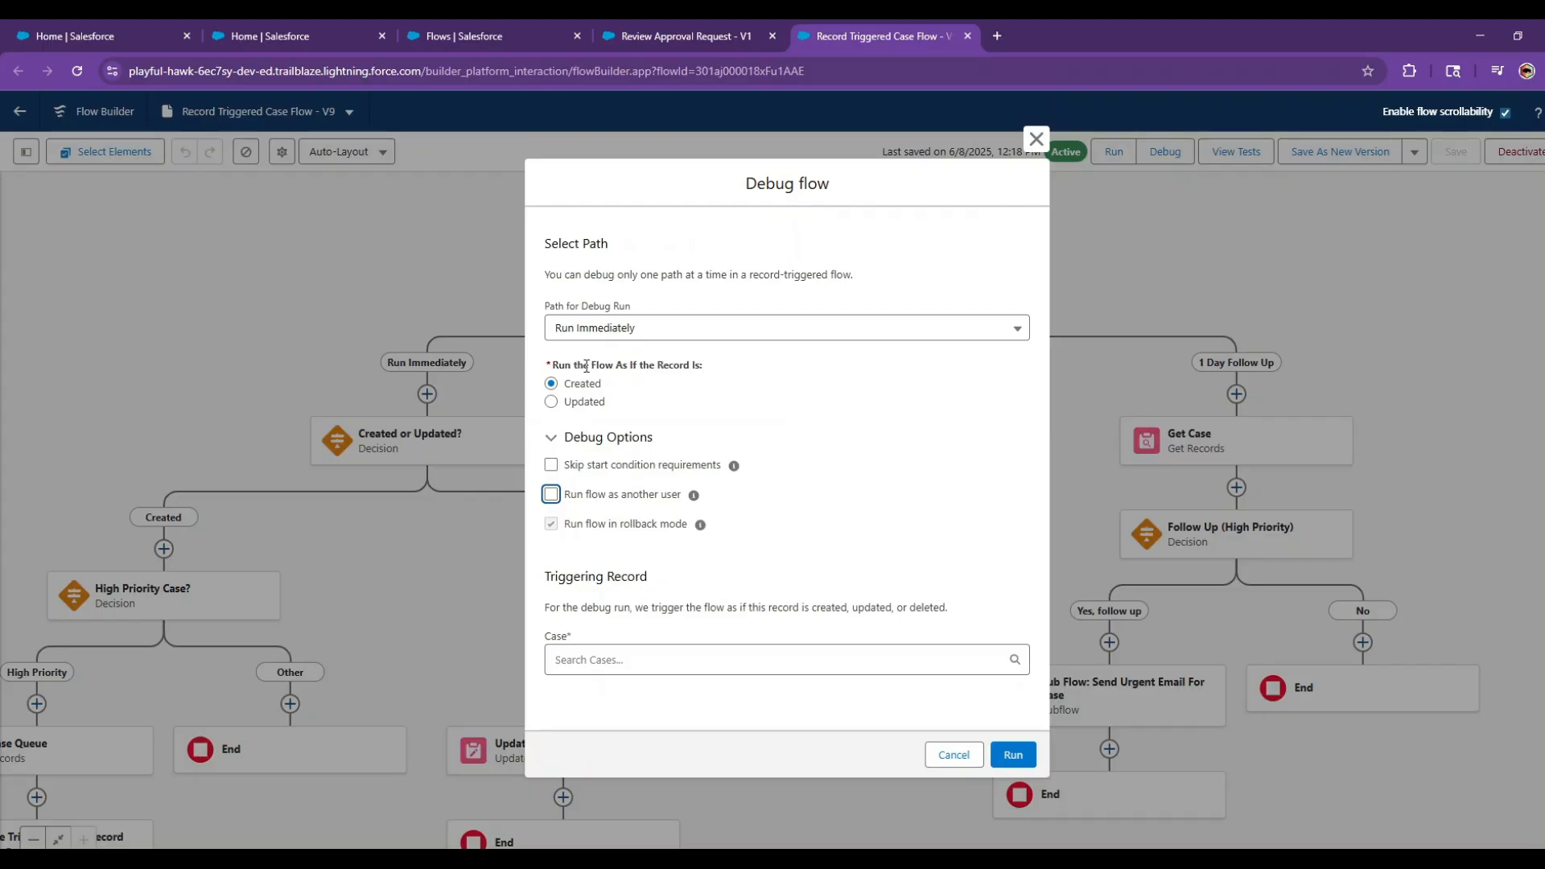
Open Process Automation Settings in Setup and find "debug" on the page to examine the setting for admins debugging flows as other users
{"action": "left_click", "coordinate": [330, 40]}
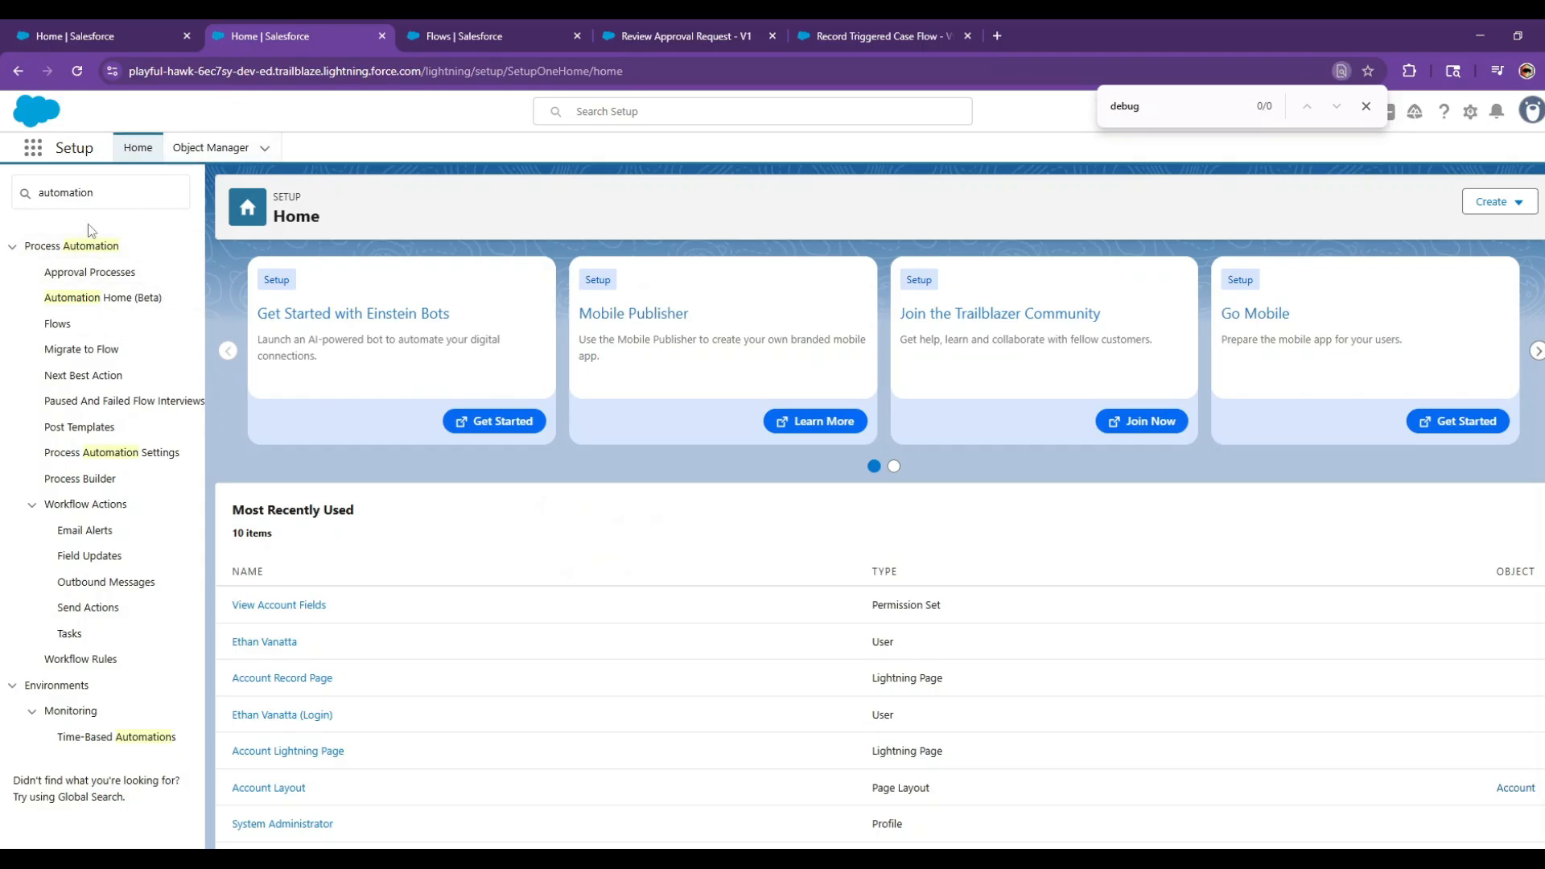
{"action": "left_click", "coordinate": [98, 456]}
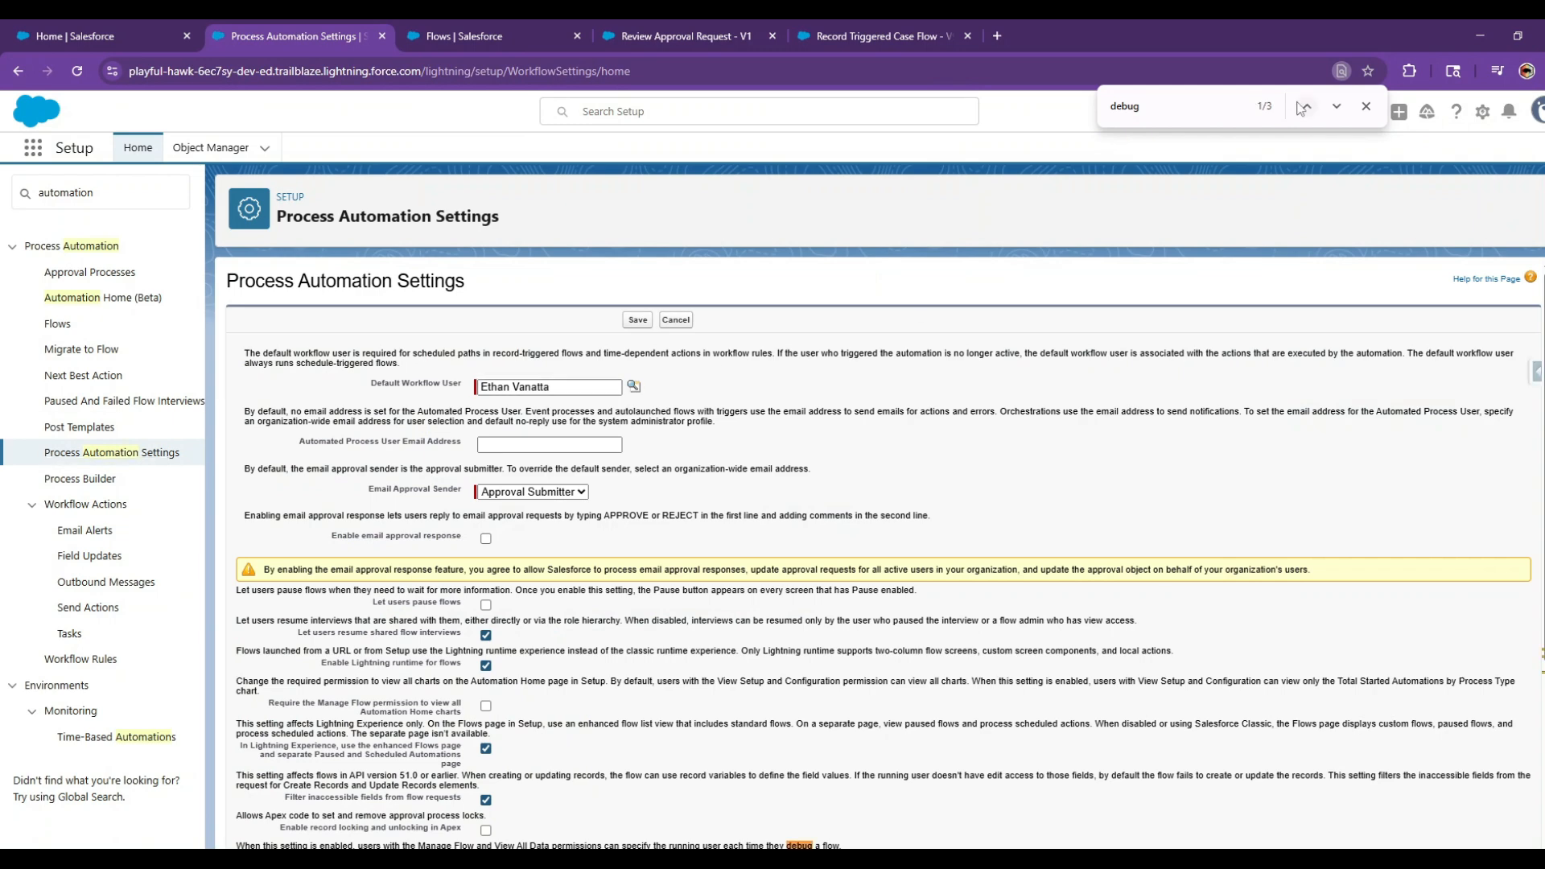
{"action": "left_click", "coordinate": [1365, 105]}
{"action": "left_click", "coordinate": [1190, 146]}
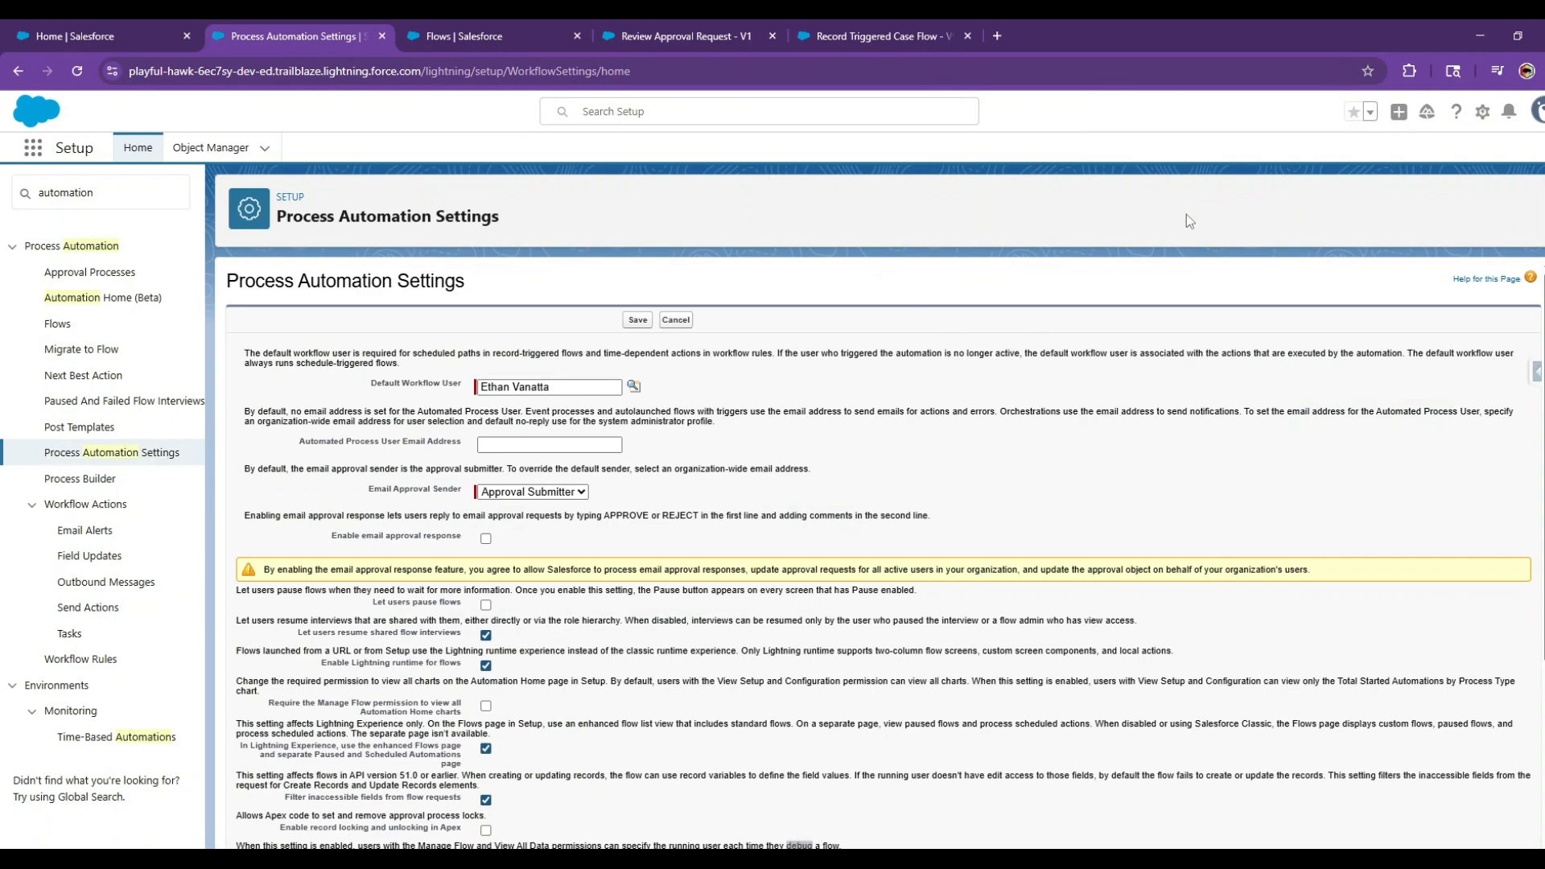
{"action": "key", "text": "ctrl+f"}
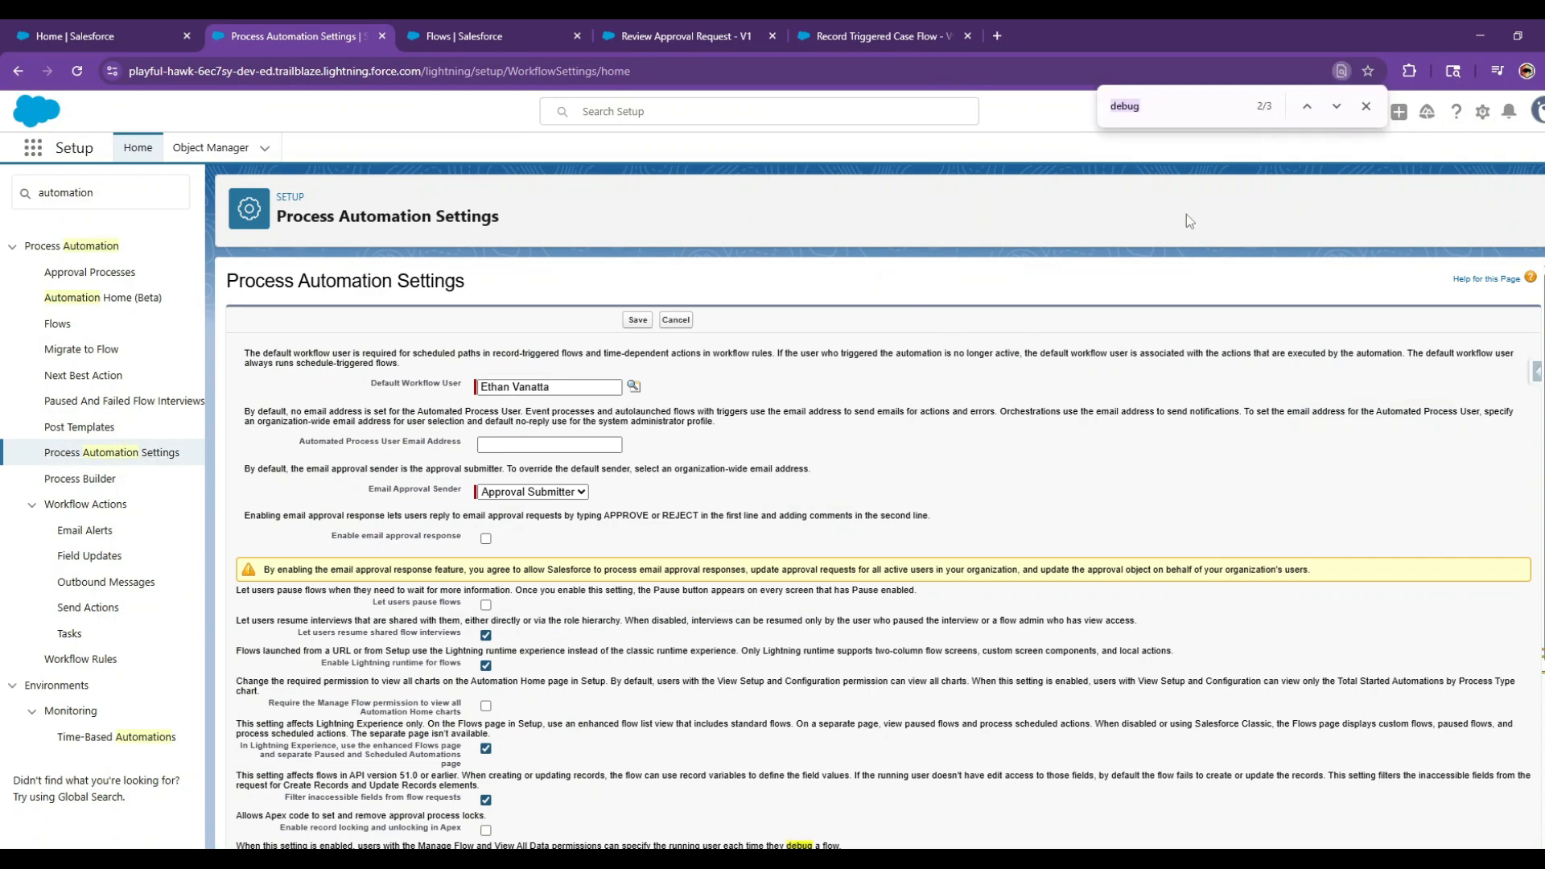
{"action": "scroll", "coordinate": [576, 573], "scroll_direction": "down", "scroll_amount": 4}
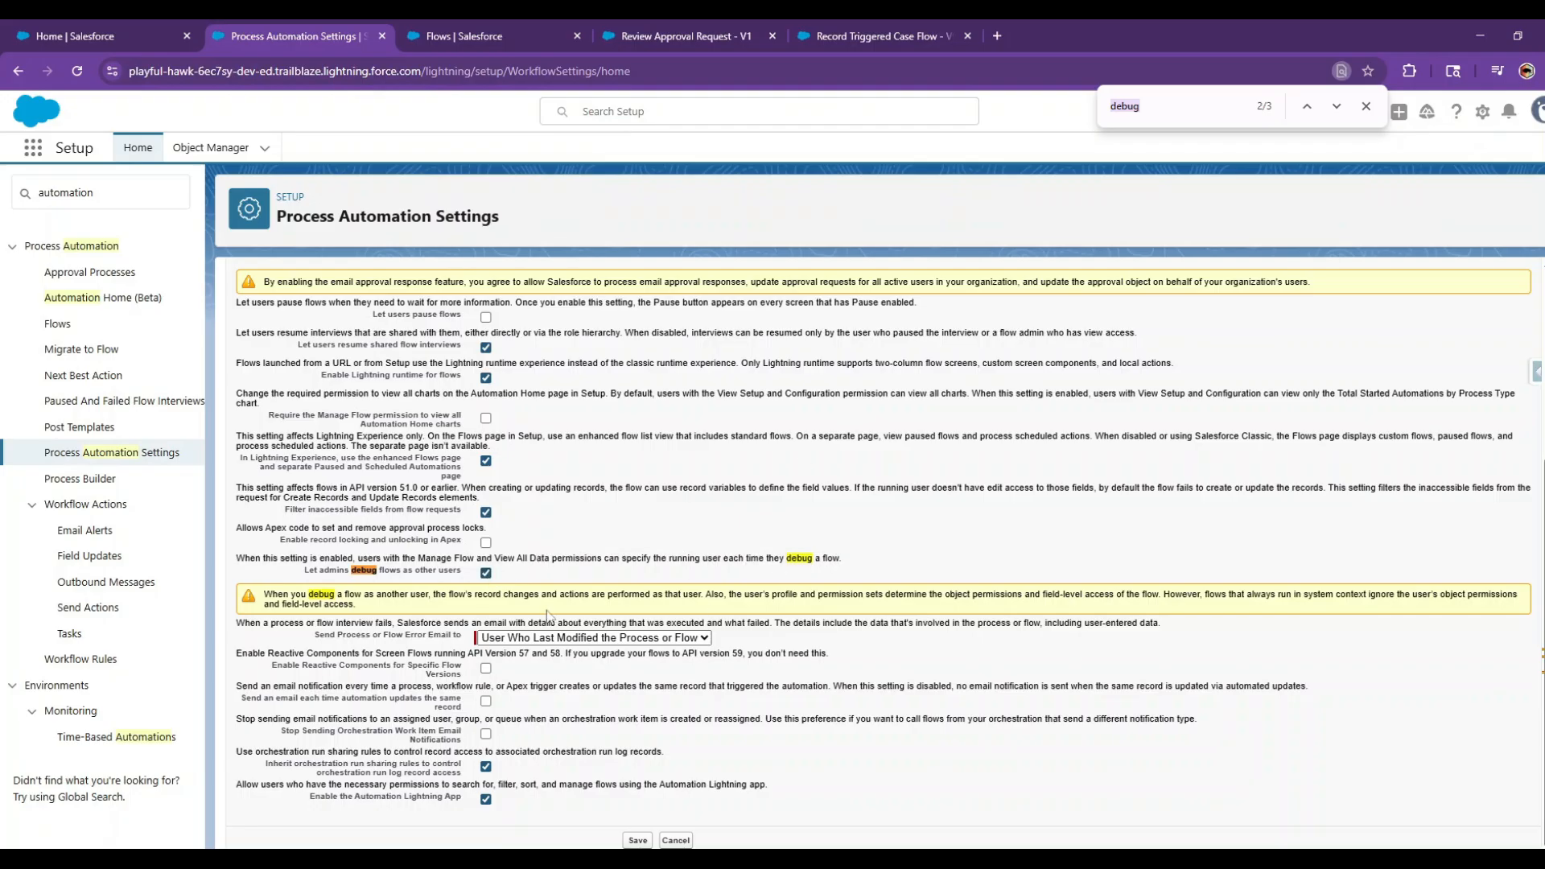
Back in the flow's debug setup, choose the "Design issue with mechanical rotor" case as the triggering record and run the debug
{"action": "left_click", "coordinate": [873, 39]}
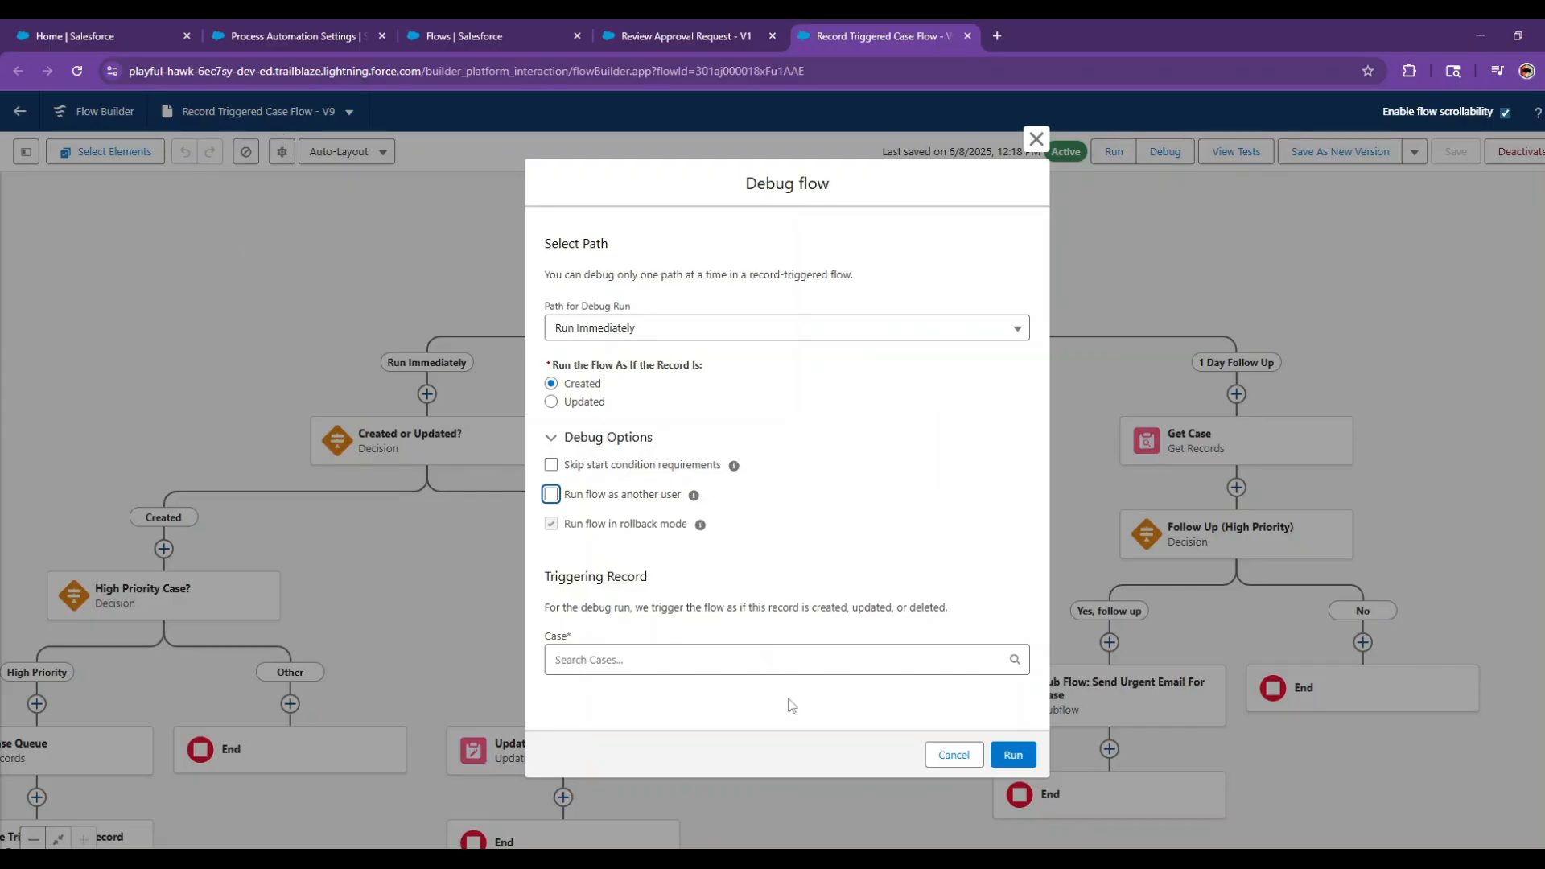
{"action": "left_click", "coordinate": [647, 665]}
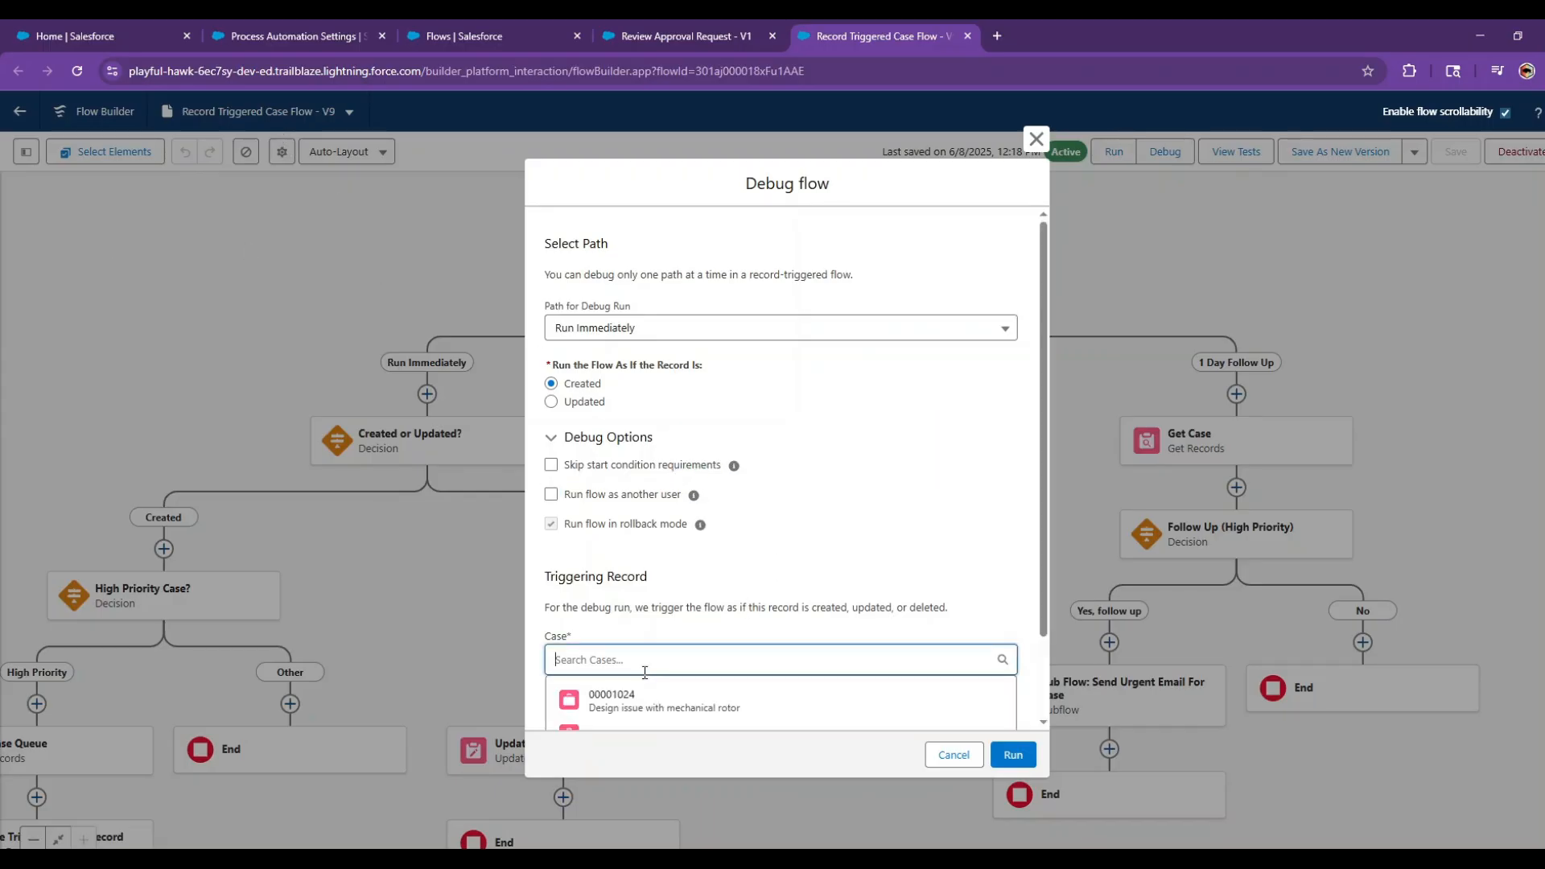
{"action": "scroll", "coordinate": [805, 612], "scroll_direction": "down", "scroll_amount": 2}
{"action": "left_click", "coordinate": [692, 601]}
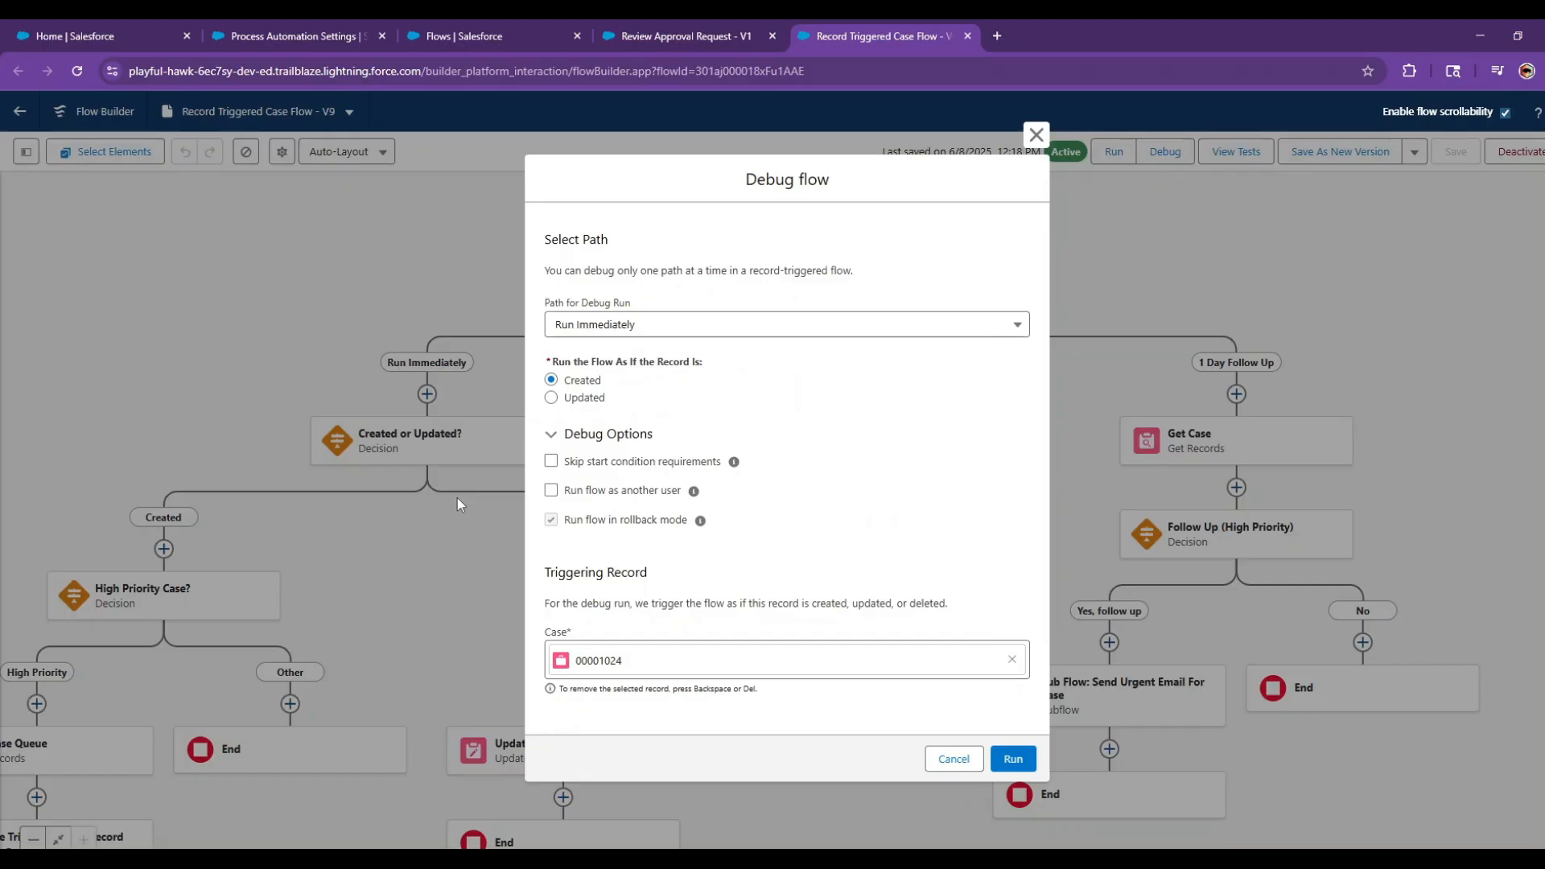
{"action": "mouse_move", "coordinate": [694, 493]}
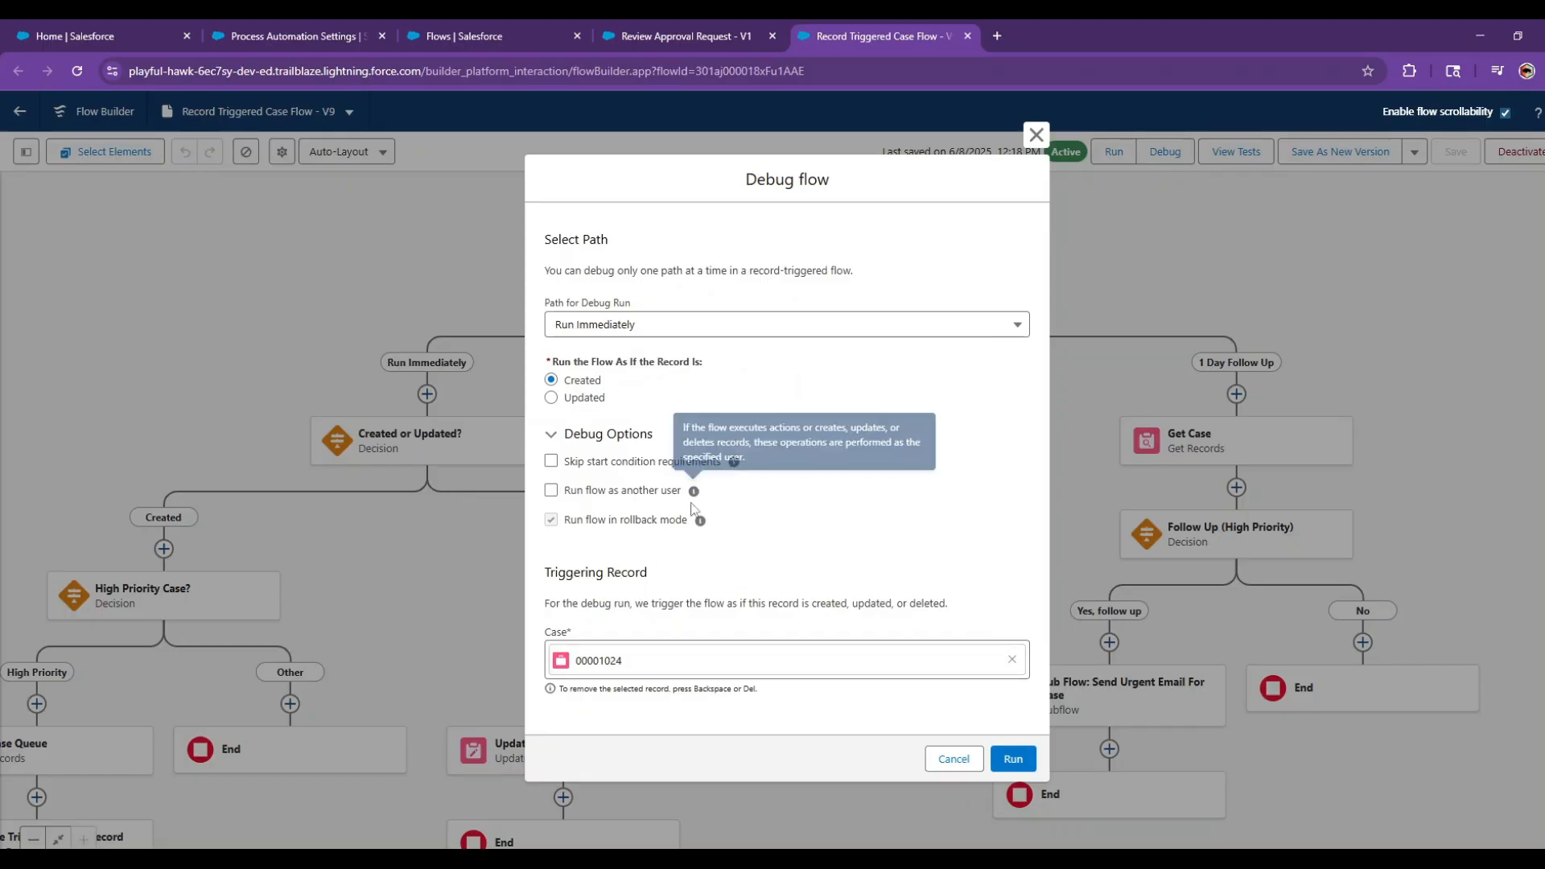
{"action": "left_click", "coordinate": [1015, 759]}
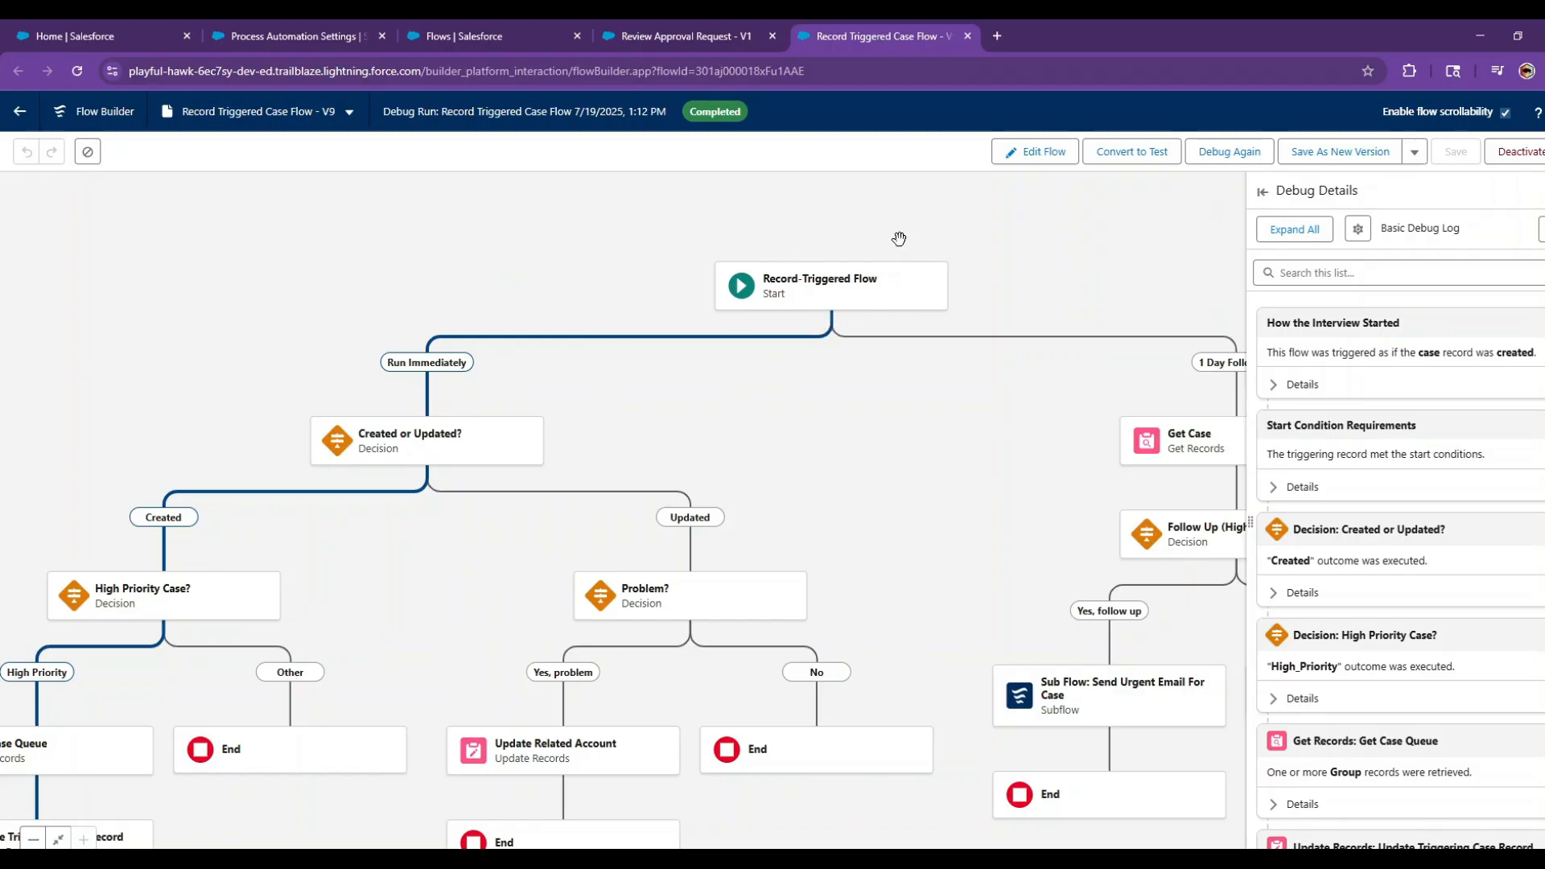
Show API names, governor limit consumption and transaction boundaries in the debug details, and copy the debug log
{"action": "left_click_drag", "start_coordinate": [569, 379], "coordinate": [935, 305]}
{"action": "left_click_drag", "start_coordinate": [851, 373], "coordinate": [770, 348]}
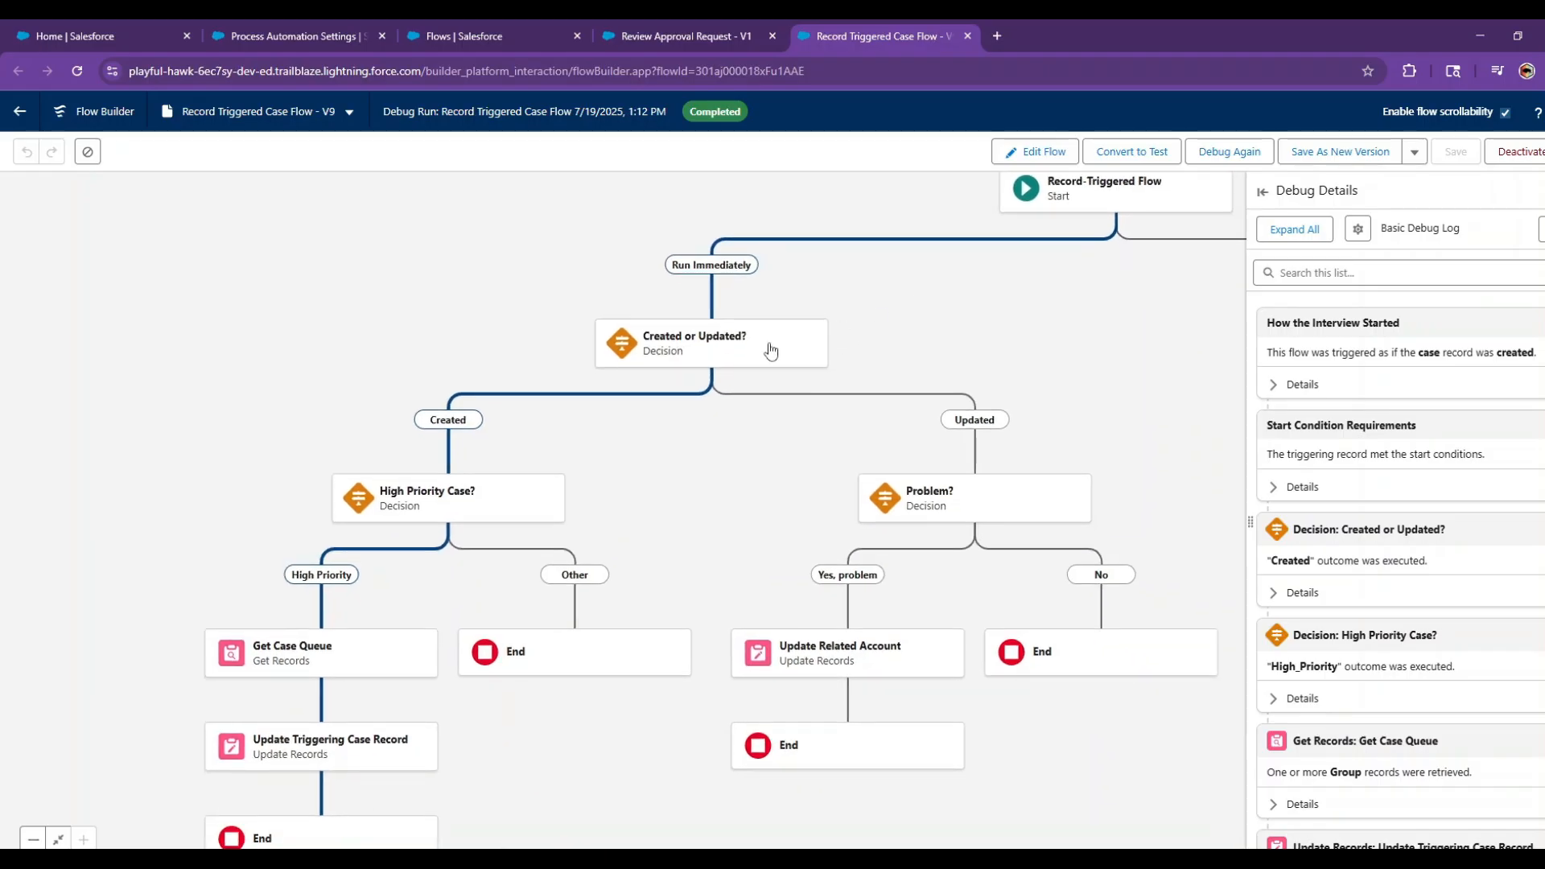
{"action": "left_click_drag", "start_coordinate": [689, 524], "coordinate": [736, 406]}
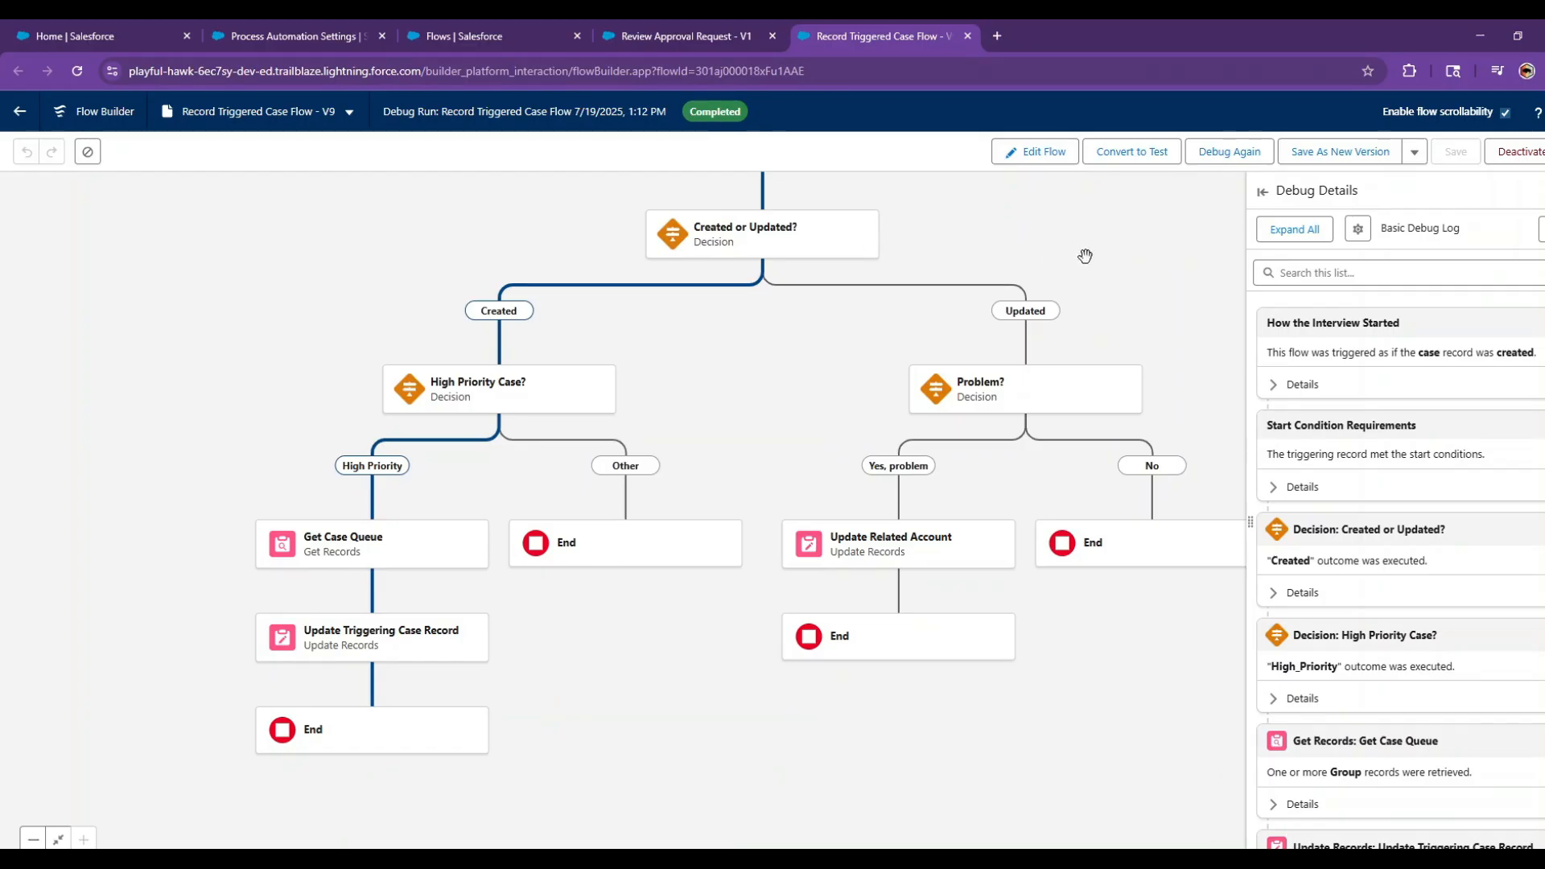
{"action": "left_click_drag", "start_coordinate": [1086, 255], "coordinate": [741, 397]}
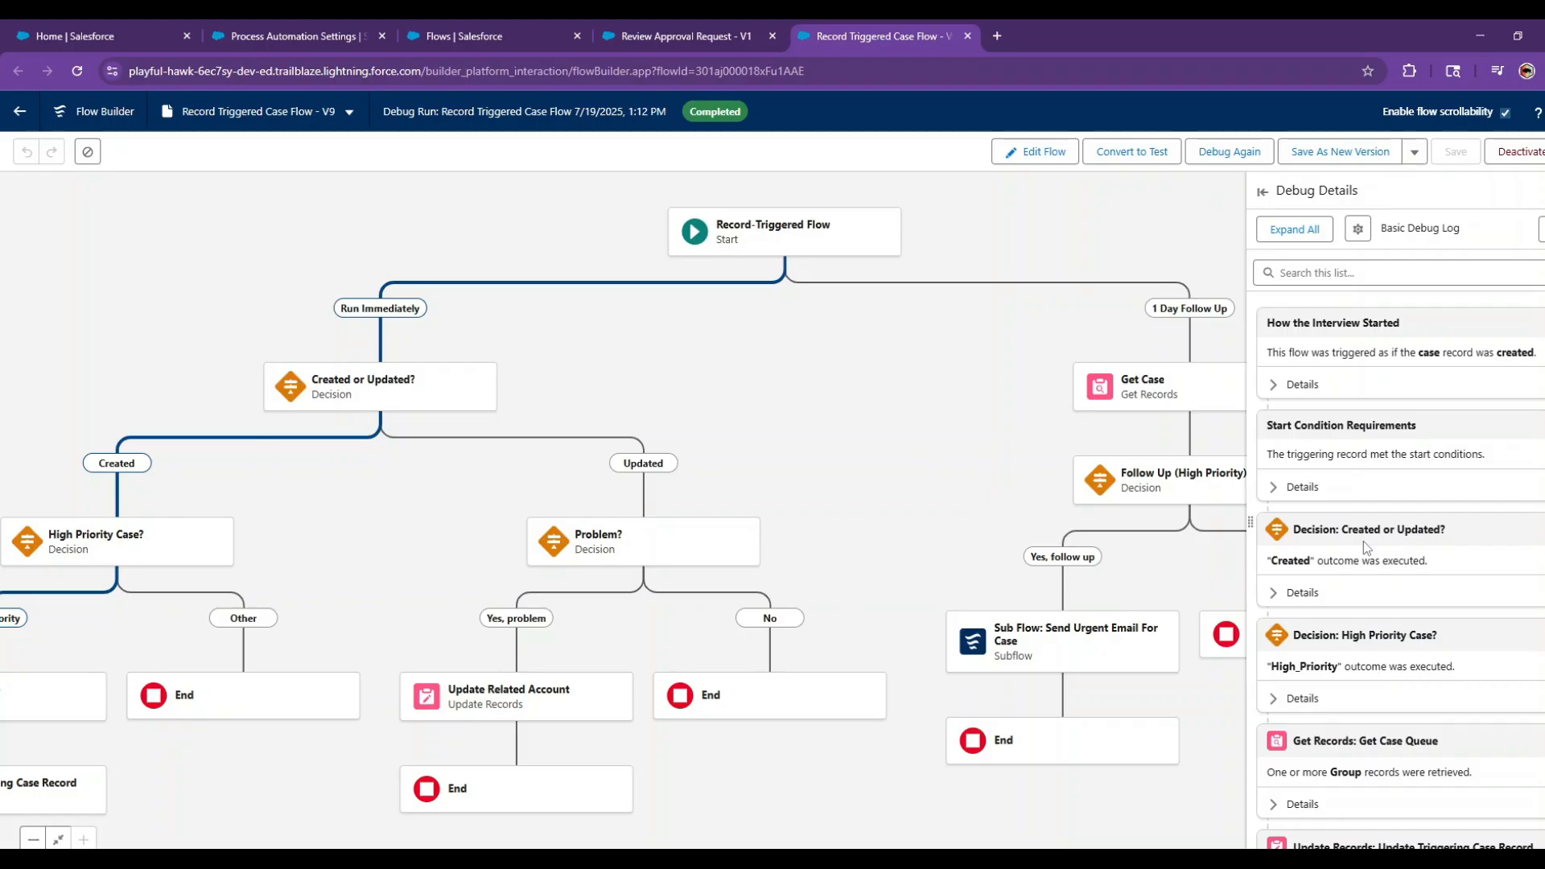
{"action": "left_click", "coordinate": [1359, 230]}
{"action": "left_click", "coordinate": [1356, 282]}
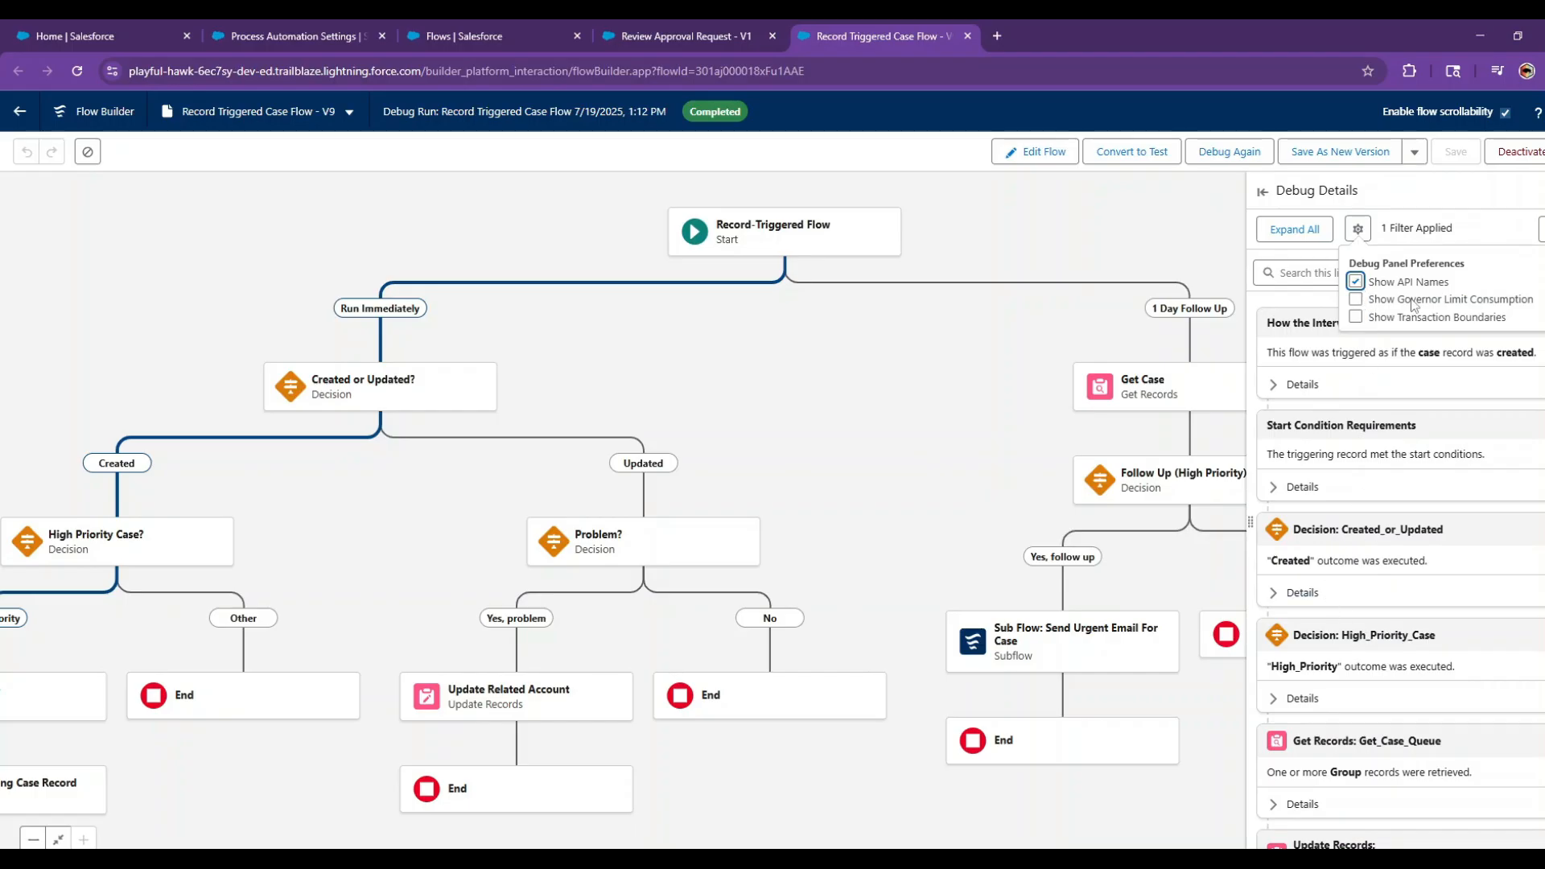
{"action": "left_click", "coordinate": [1356, 301]}
{"action": "left_click", "coordinate": [1357, 229]}
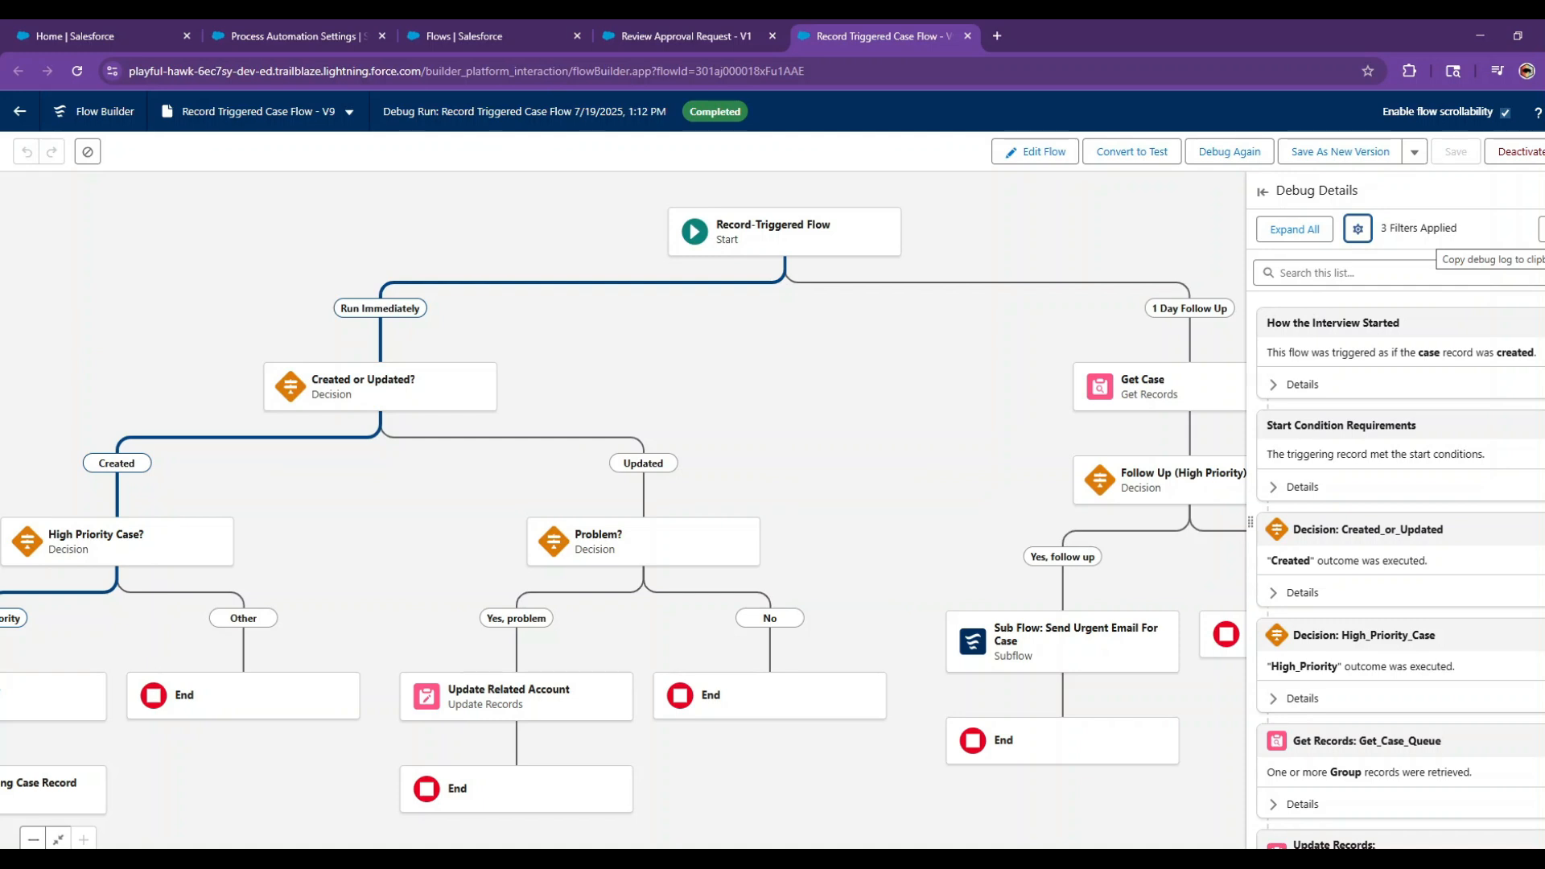
{"action": "left_click", "coordinate": [1541, 228]}
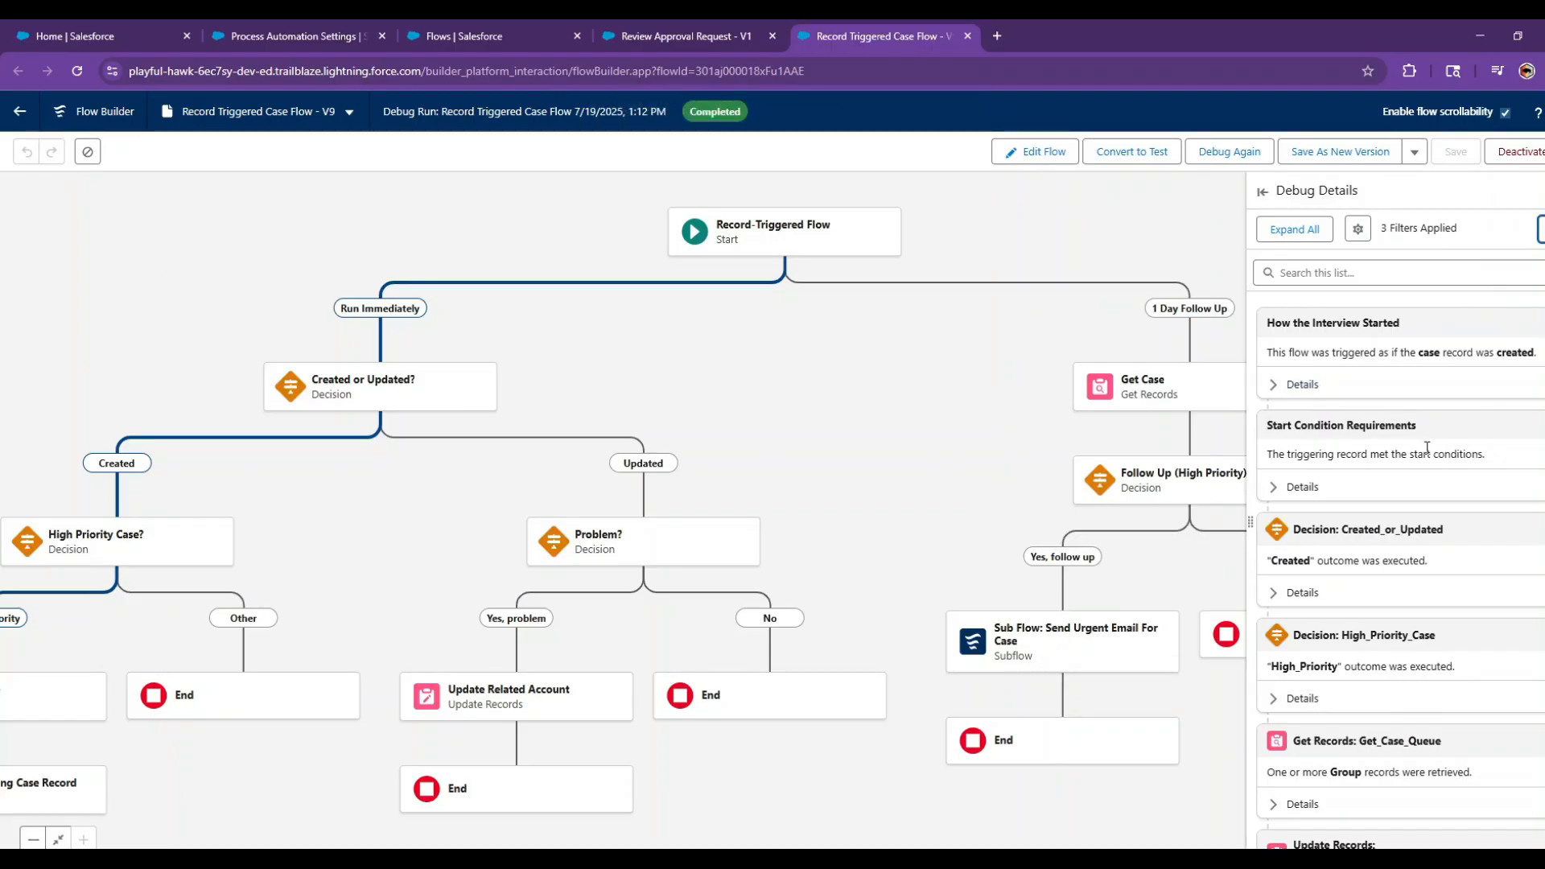
Search the debug details for "high_" and clear the search
{"action": "left_click", "coordinate": [1381, 278]}
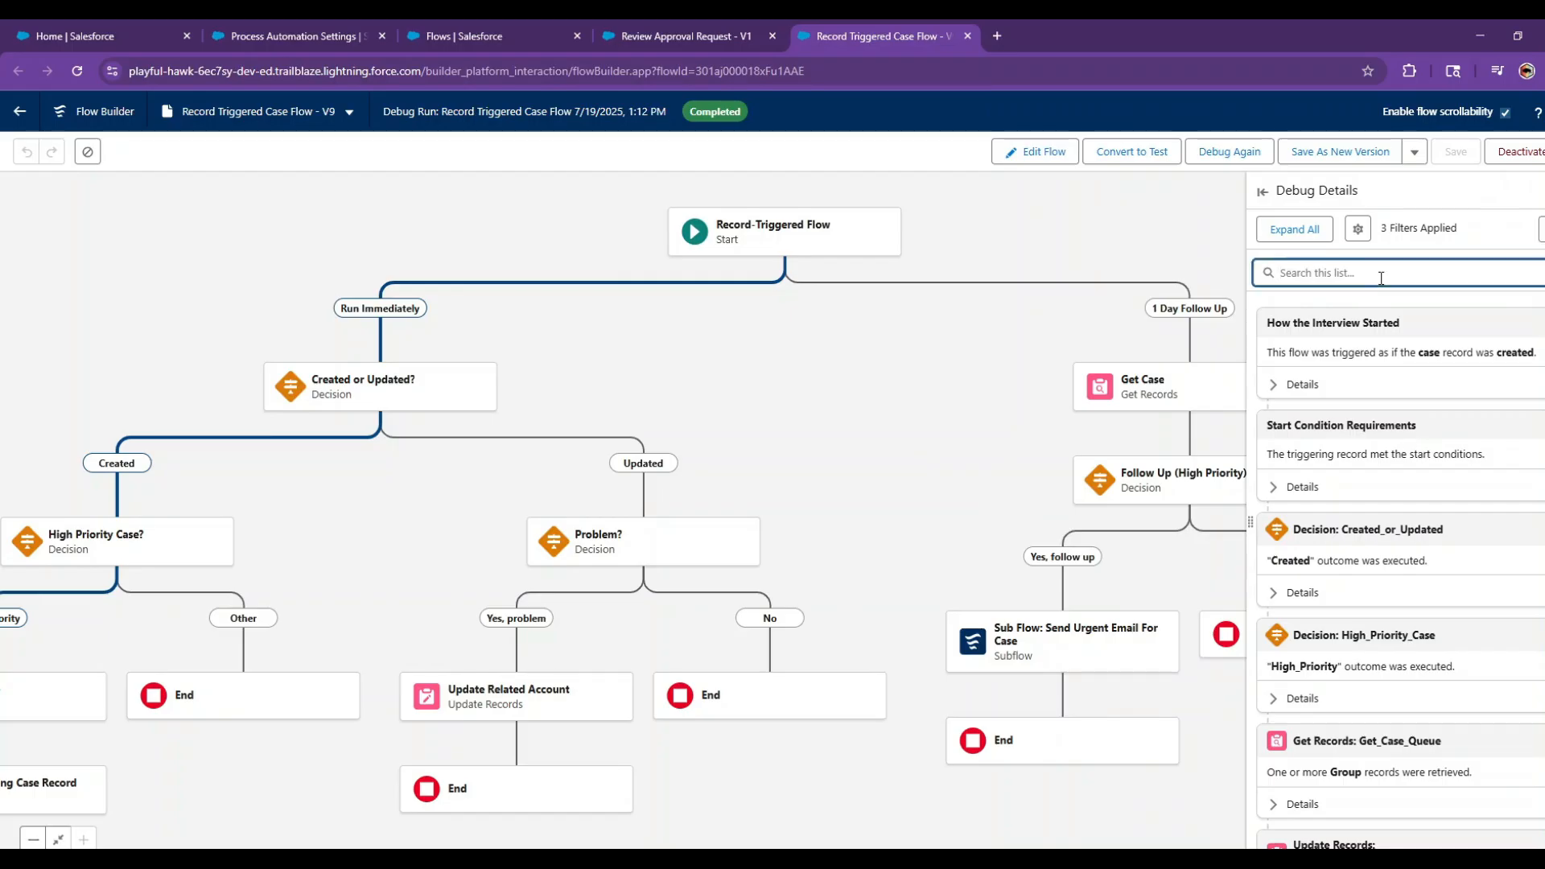
{"action": "type", "text": "high pri"}
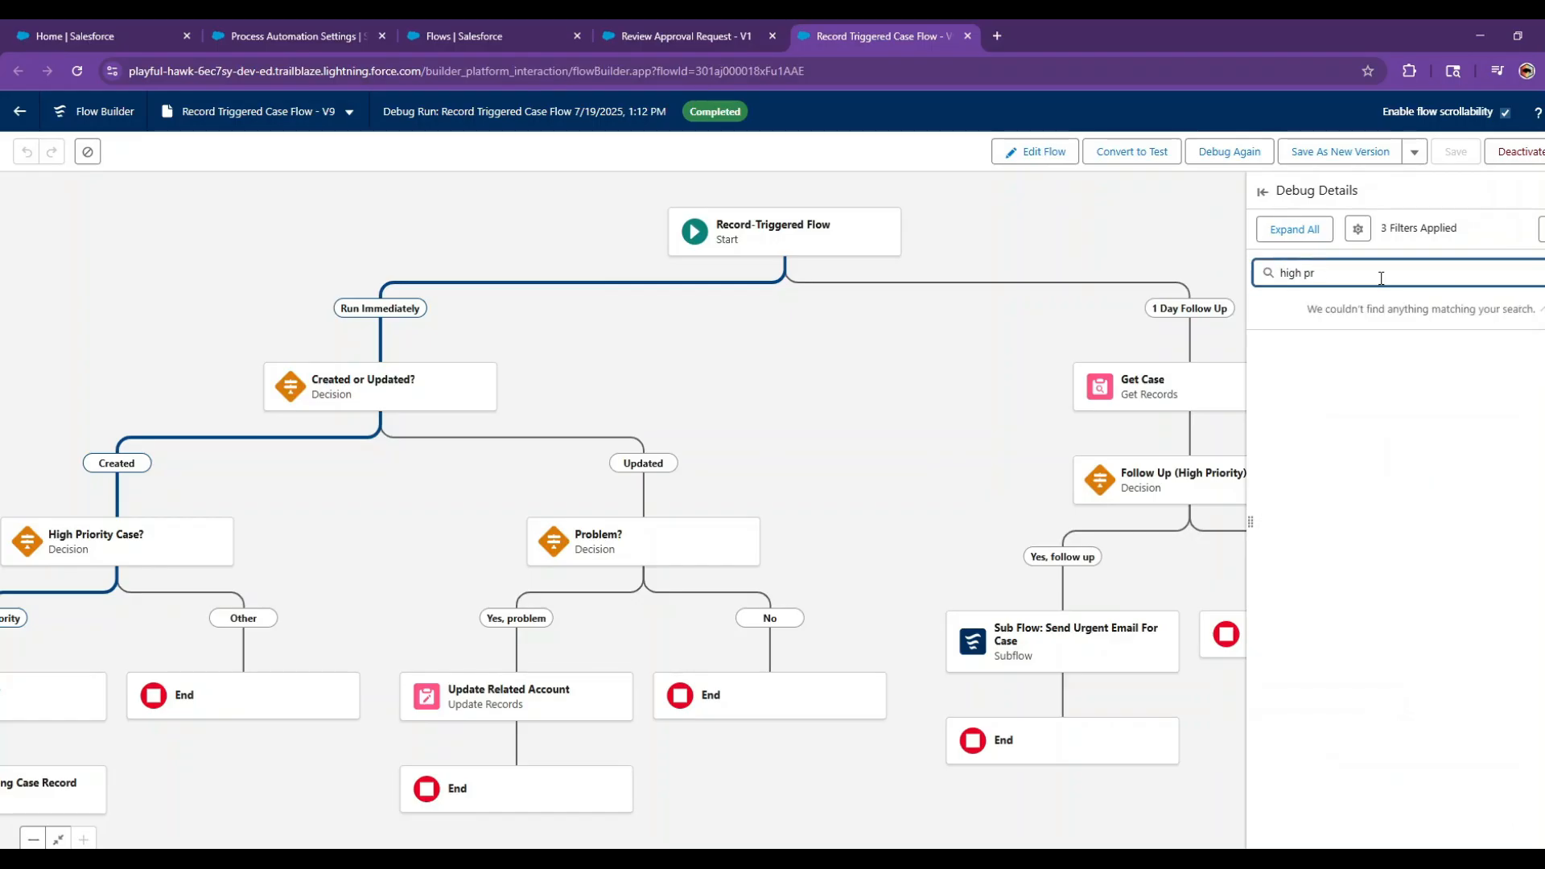
{"action": "key", "text": "BackSpace"}
{"action": "key", "text": "BackSpace"}
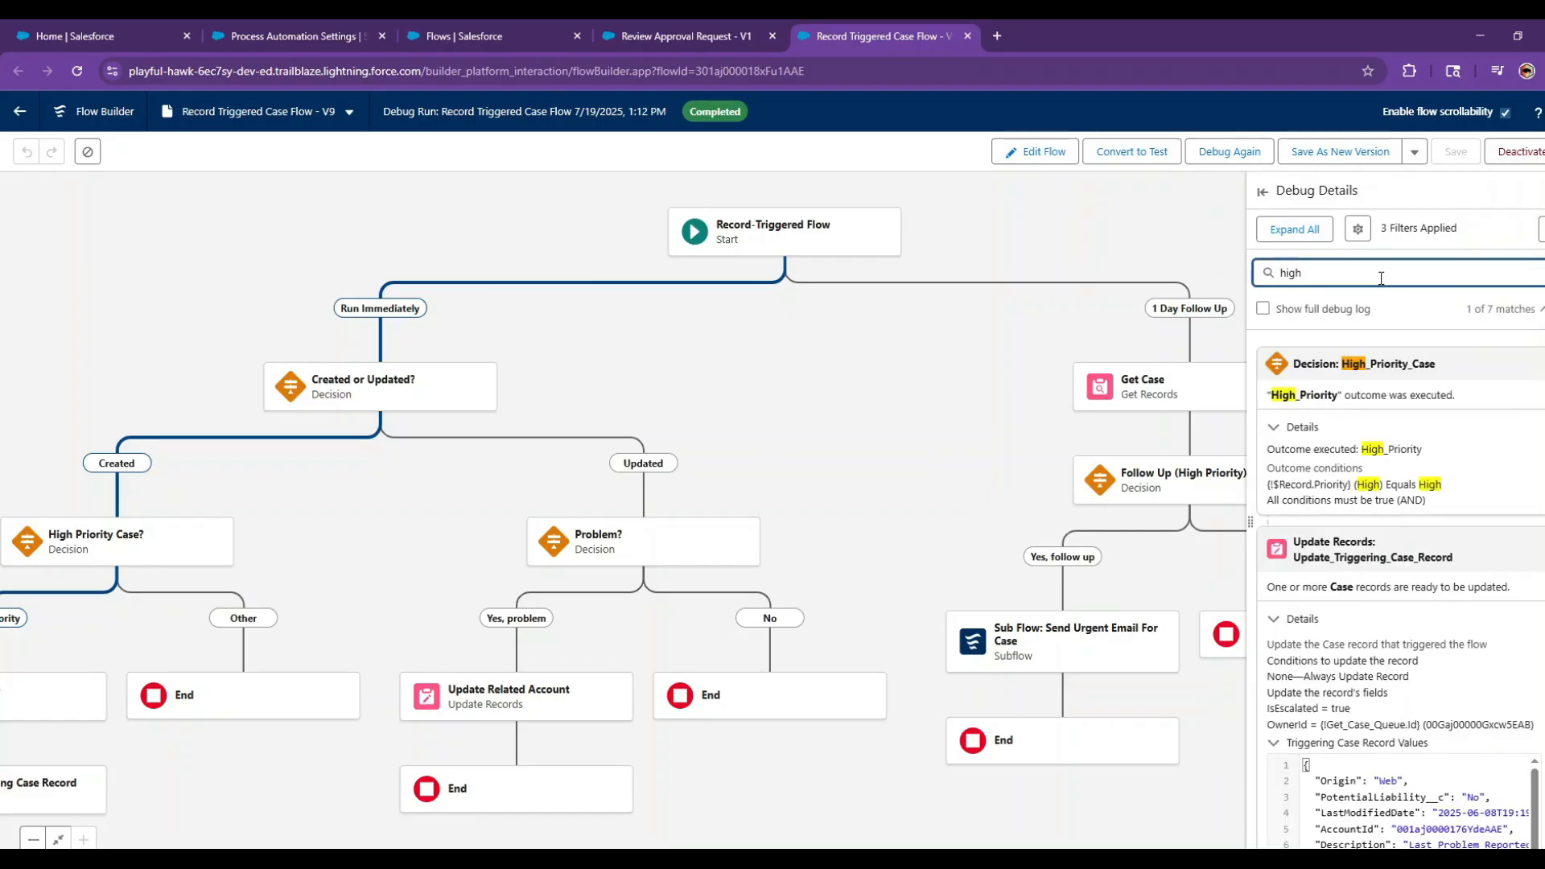
{"action": "type", "text": "_"}
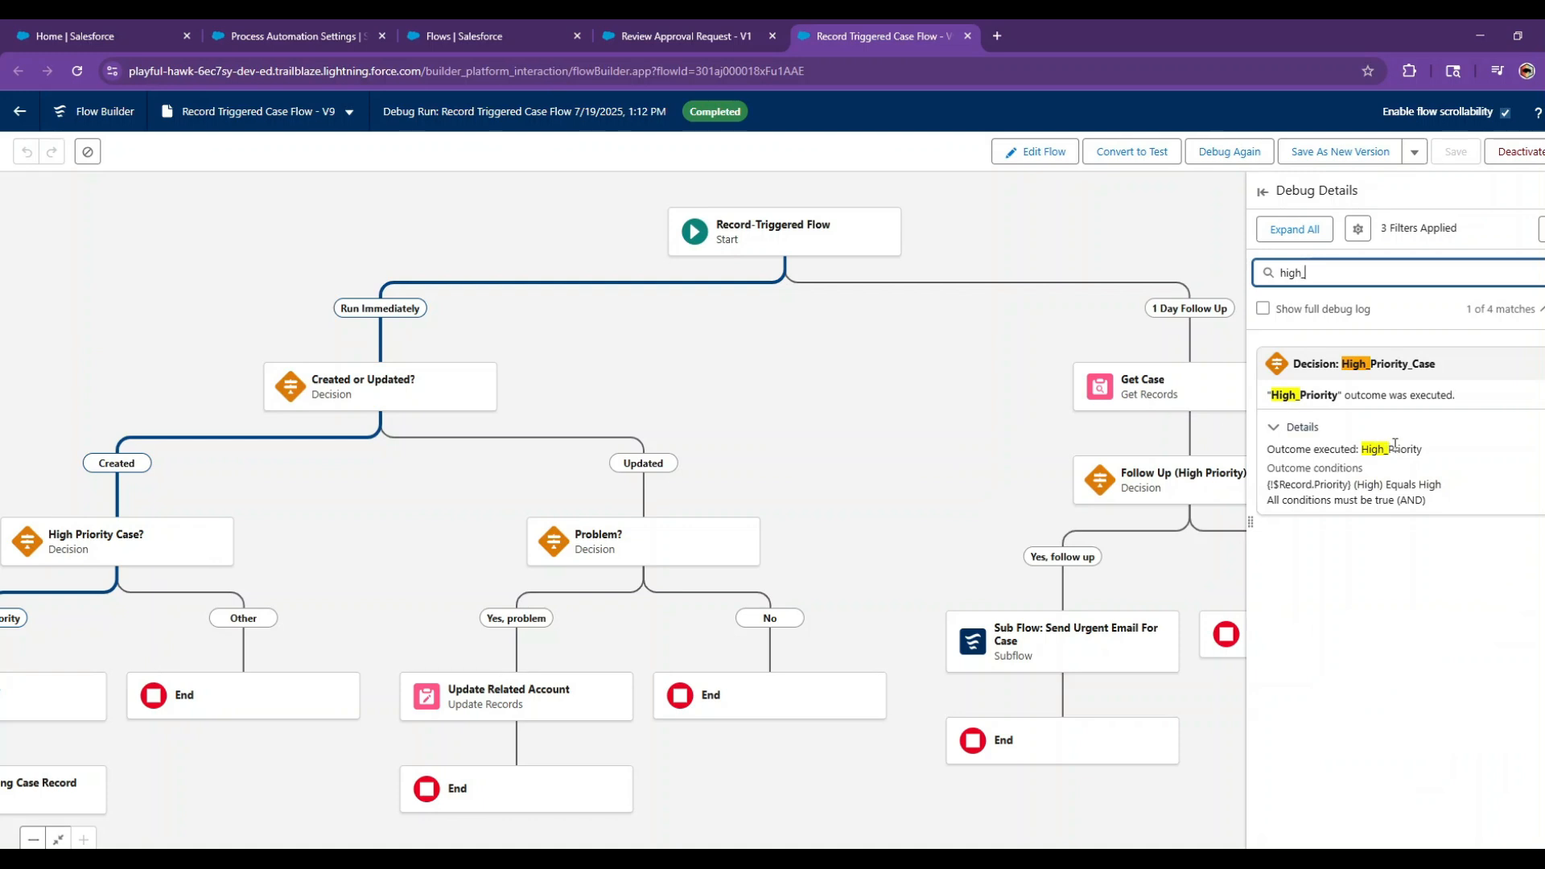
{"action": "left_click", "coordinate": [1532, 278]}
Expand all debug detail entries and review the interview start, start conditions and decision outcomes
{"action": "scroll", "coordinate": [1479, 560], "scroll_direction": "down", "scroll_amount": 2}
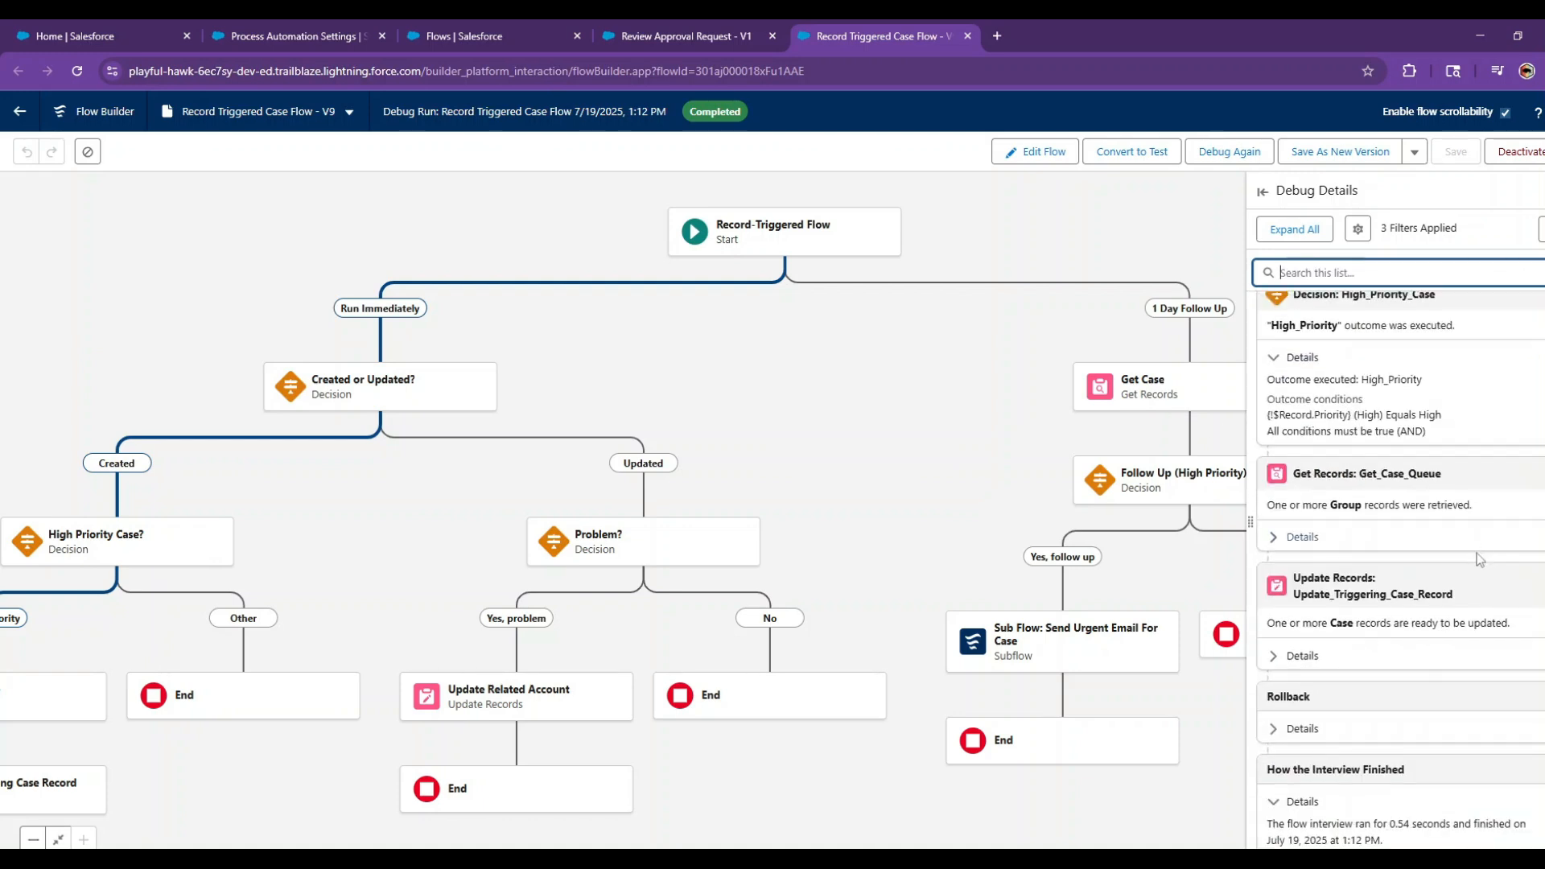
{"action": "scroll", "coordinate": [1479, 558], "scroll_direction": "up", "scroll_amount": 5}
{"action": "left_click", "coordinate": [1295, 229]}
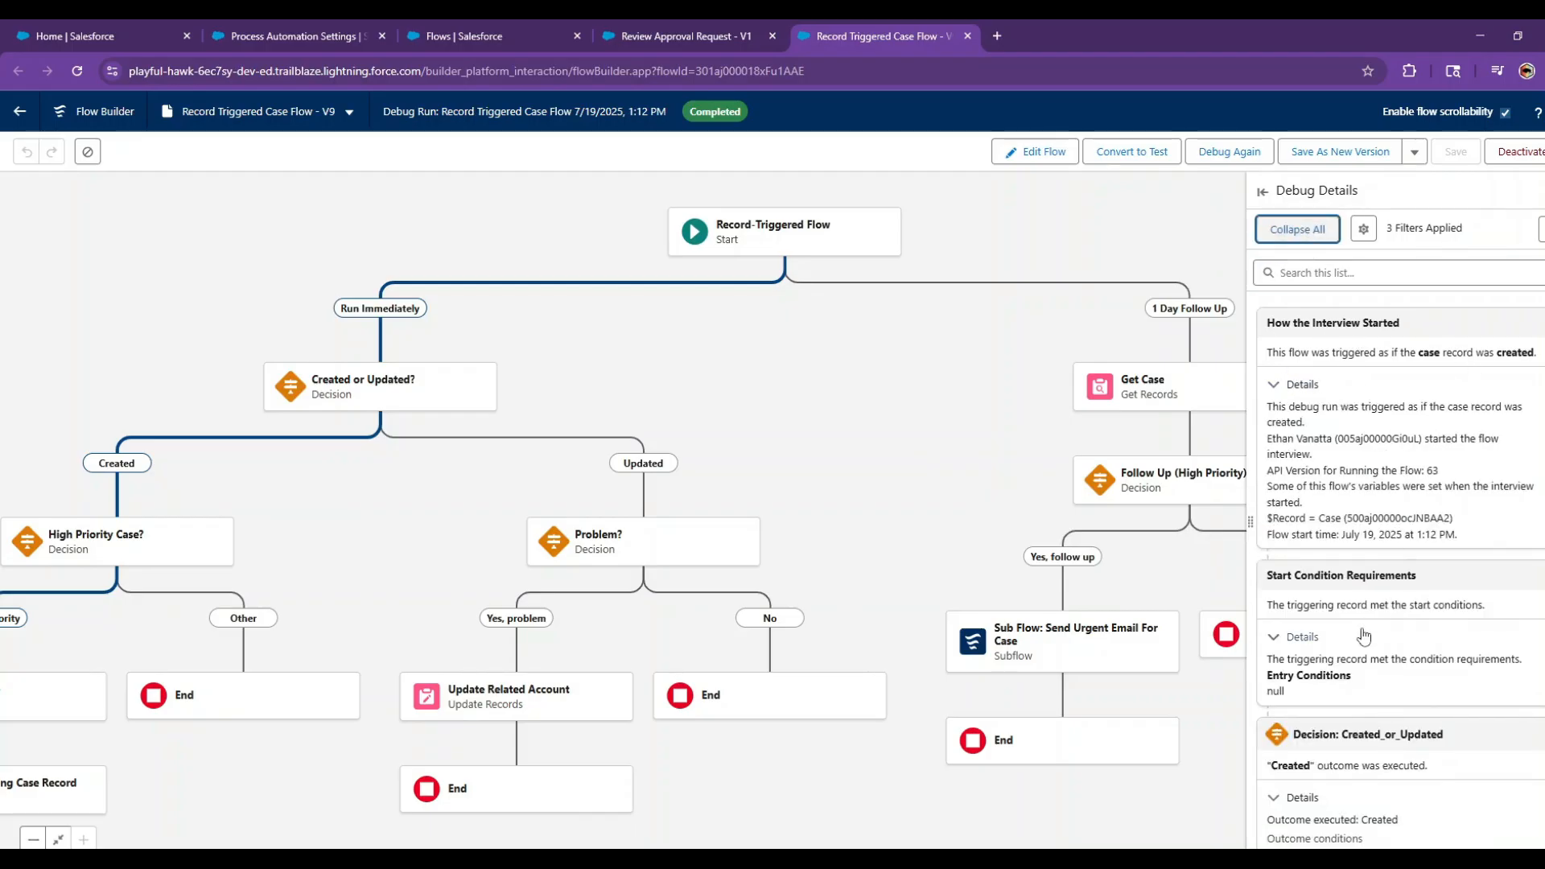
{"action": "scroll", "coordinate": [1363, 637], "scroll_direction": "down", "scroll_amount": 3}
{"action": "scroll", "coordinate": [1363, 637], "scroll_direction": "up", "scroll_amount": 3}
{"action": "scroll", "coordinate": [1363, 637], "scroll_direction": "down", "scroll_amount": 2}
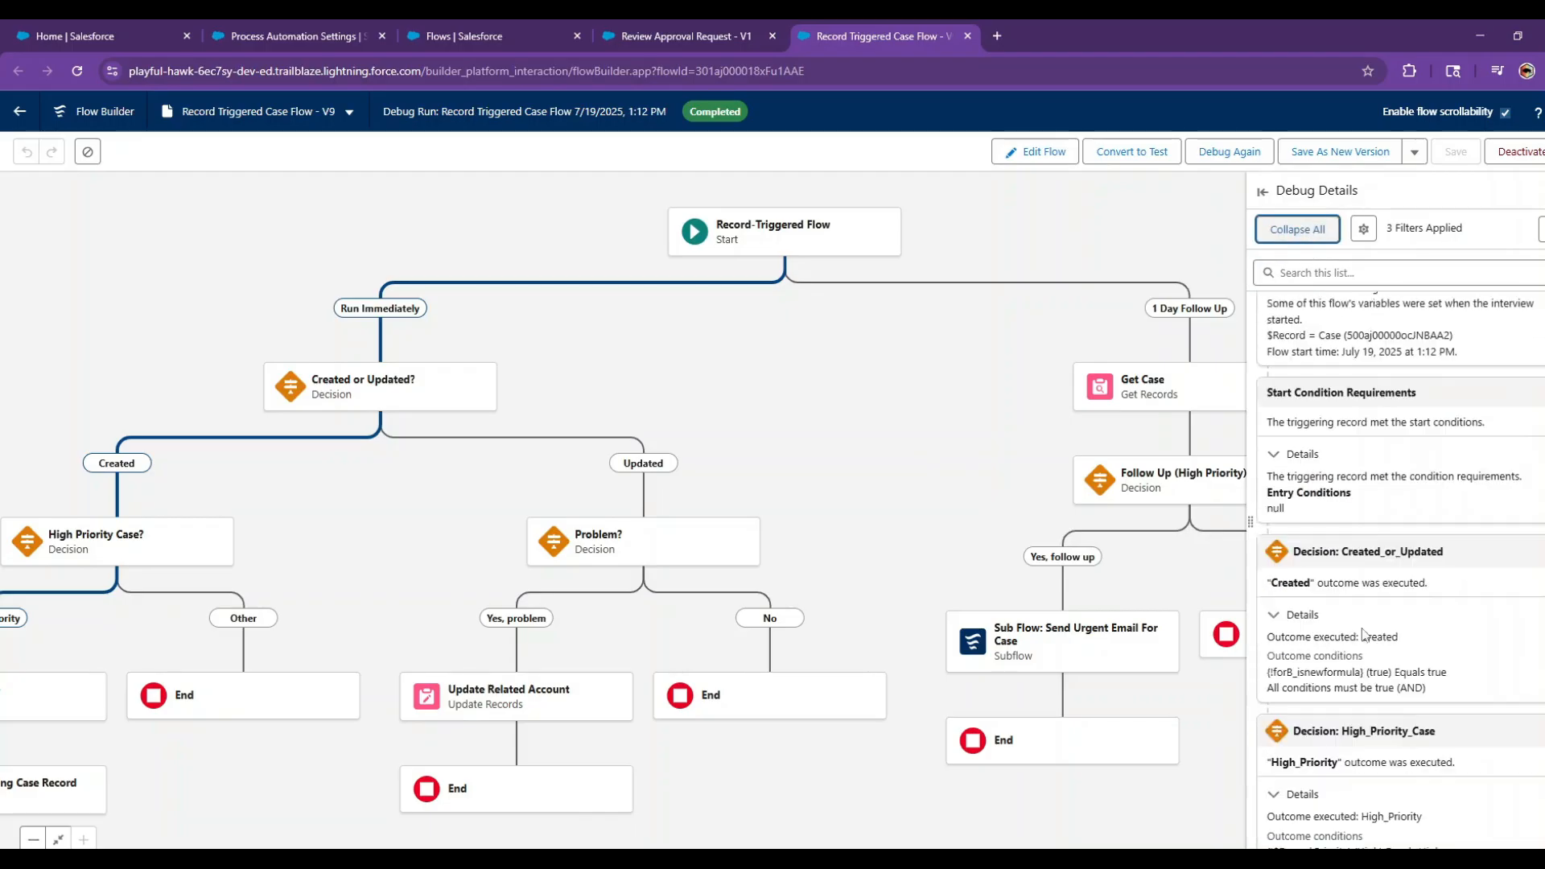
{"action": "scroll", "coordinate": [1363, 634], "scroll_direction": "down", "scroll_amount": 3}
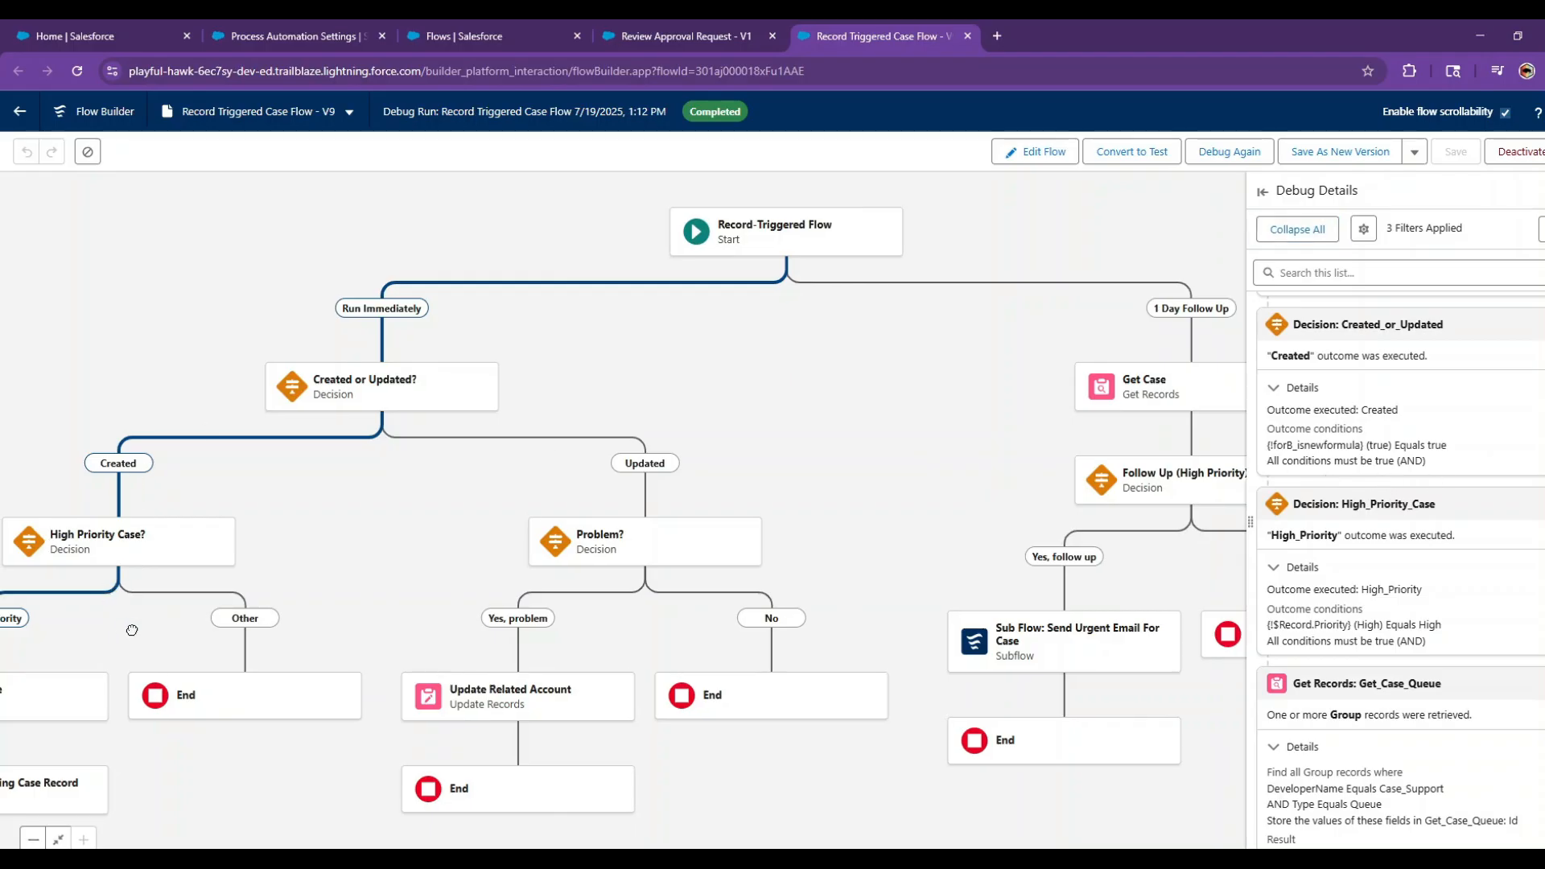
Examine the High Priority branch against the Get_Case_Queue and Update_Triggering_Case_Record log entries, including the triggering case's record values
{"action": "left_click_drag", "start_coordinate": [122, 620], "coordinate": [186, 638]}
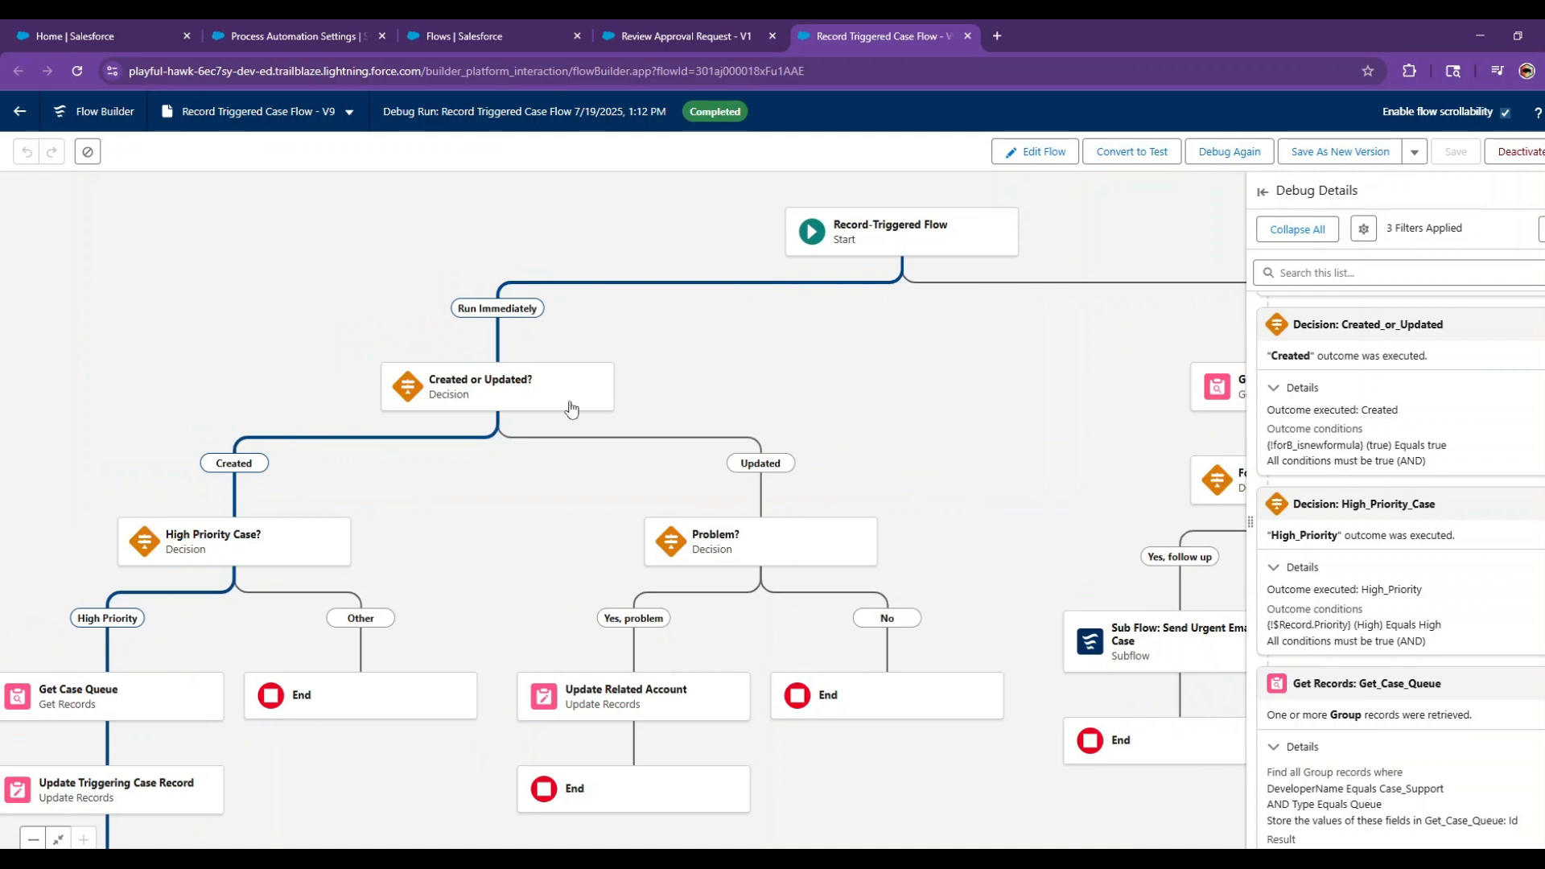
{"action": "scroll", "coordinate": [1476, 519], "scroll_direction": "down", "scroll_amount": 2}
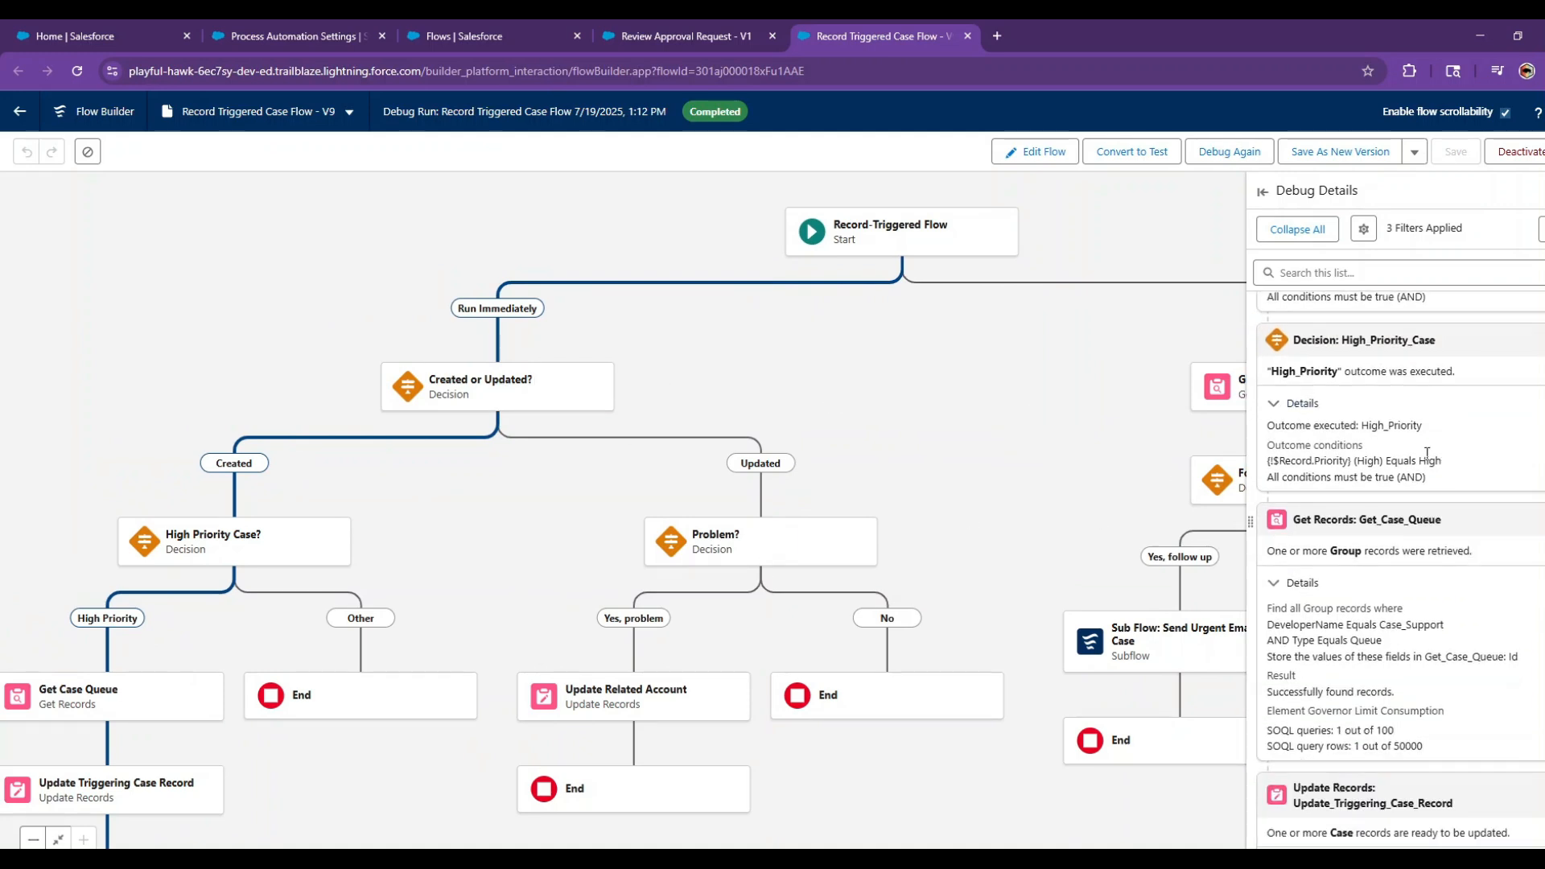
{"action": "scroll", "coordinate": [1427, 454], "scroll_direction": "down", "scroll_amount": 6}
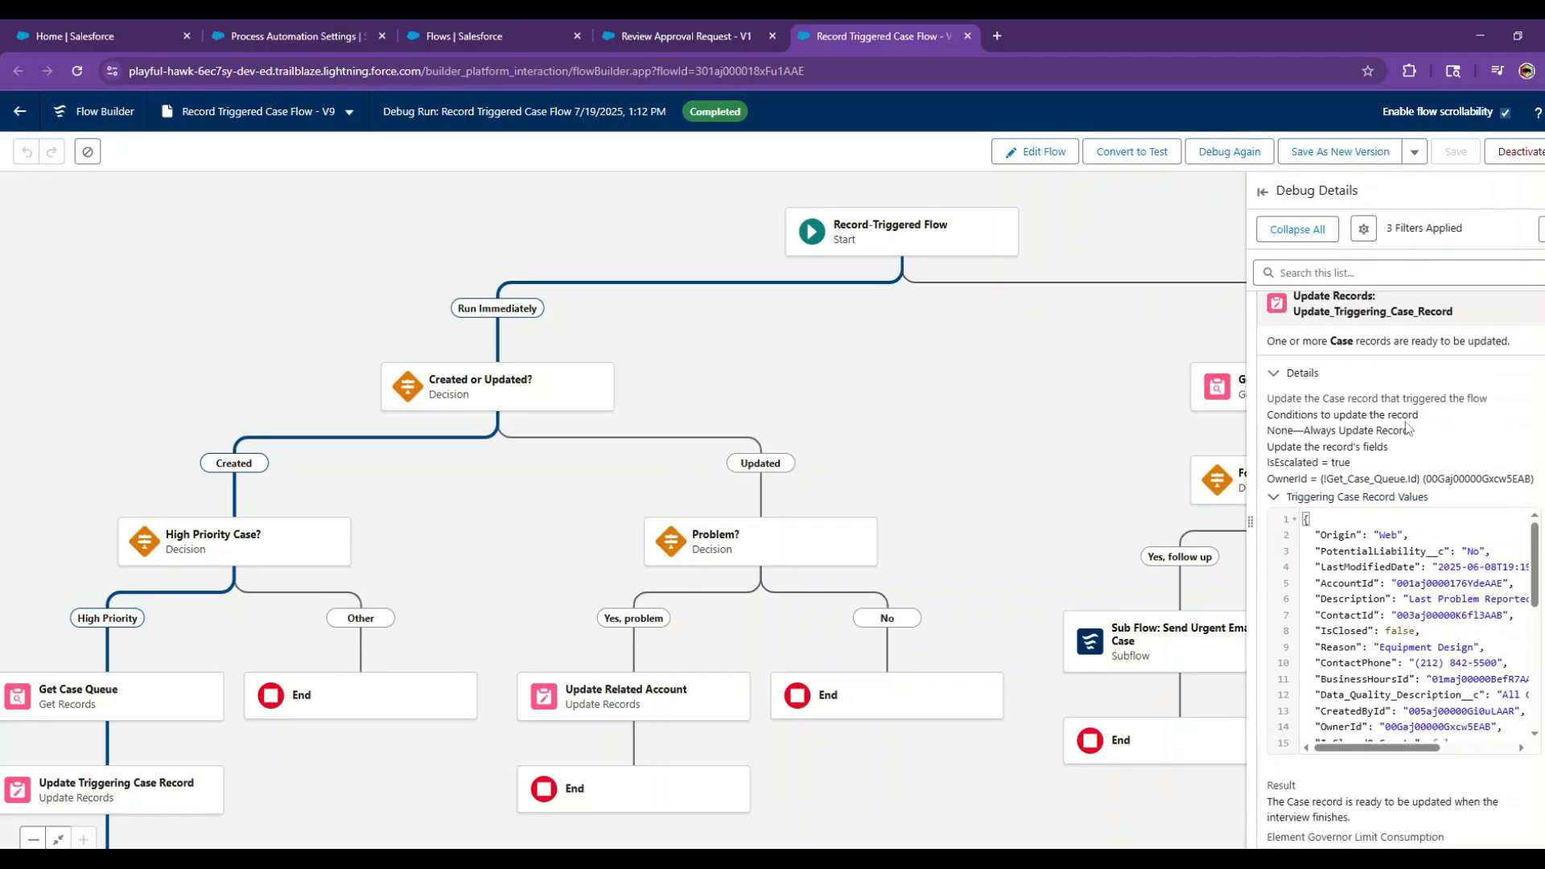
{"action": "scroll", "coordinate": [1407, 427], "scroll_direction": "down", "scroll_amount": 2}
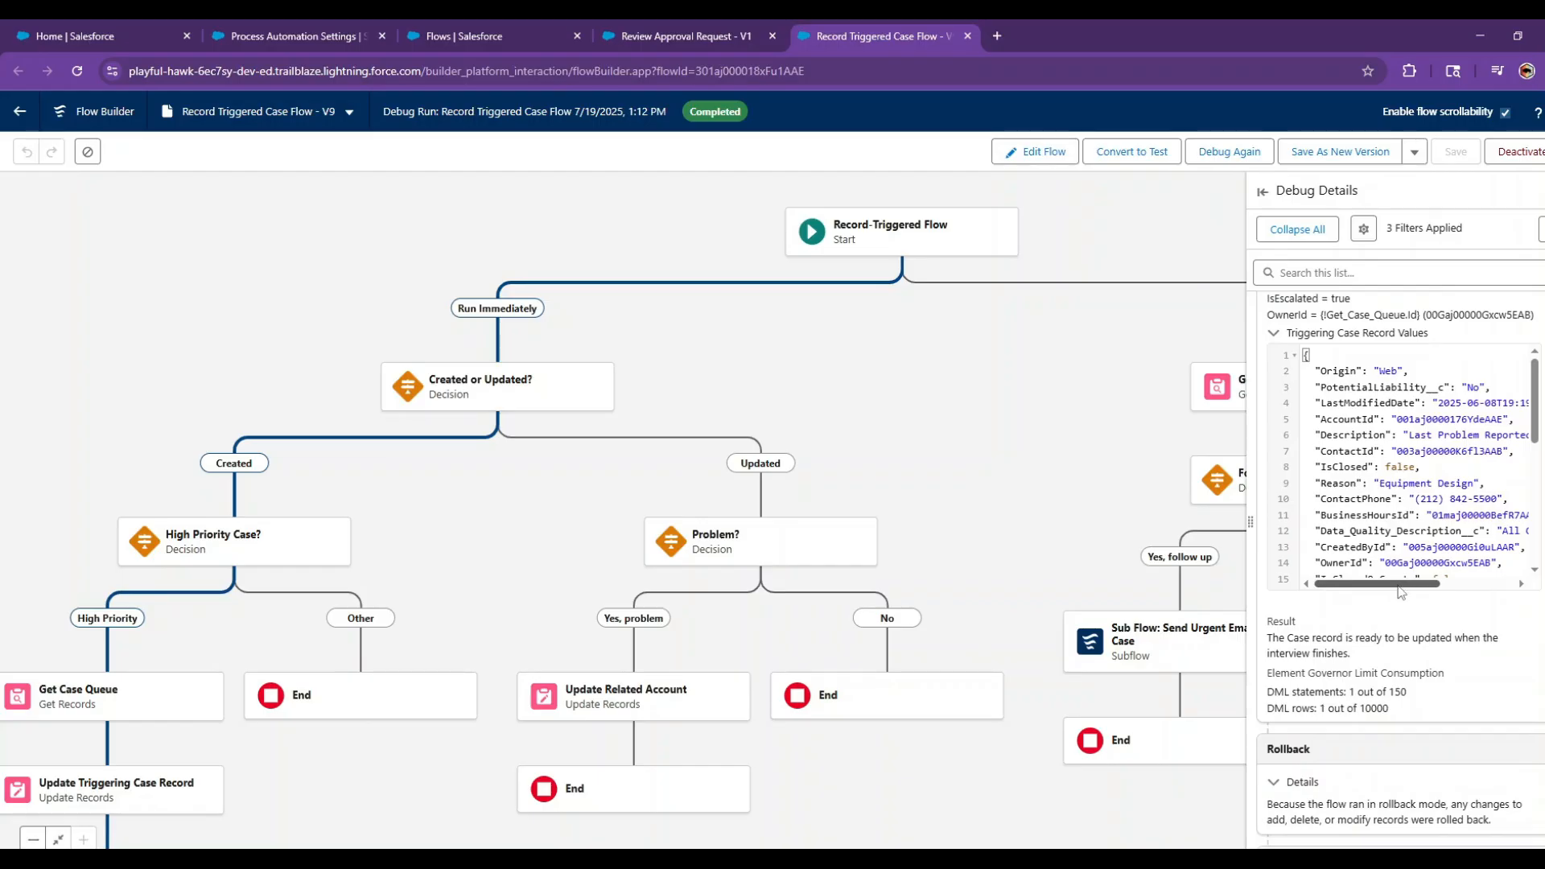
{"action": "mouse_move", "coordinate": [1403, 586]}
{"action": "left_mouse_down"}
{"action": "mouse_move", "coordinate": [1436, 588]}
{"action": "mouse_move", "coordinate": [1391, 593]}
{"action": "mouse_move", "coordinate": [1489, 594]}
{"action": "mouse_move", "coordinate": [1378, 585]}
{"action": "left_mouse_up"}
{"action": "scroll", "coordinate": [1408, 520], "scroll_direction": "down", "scroll_amount": 3}
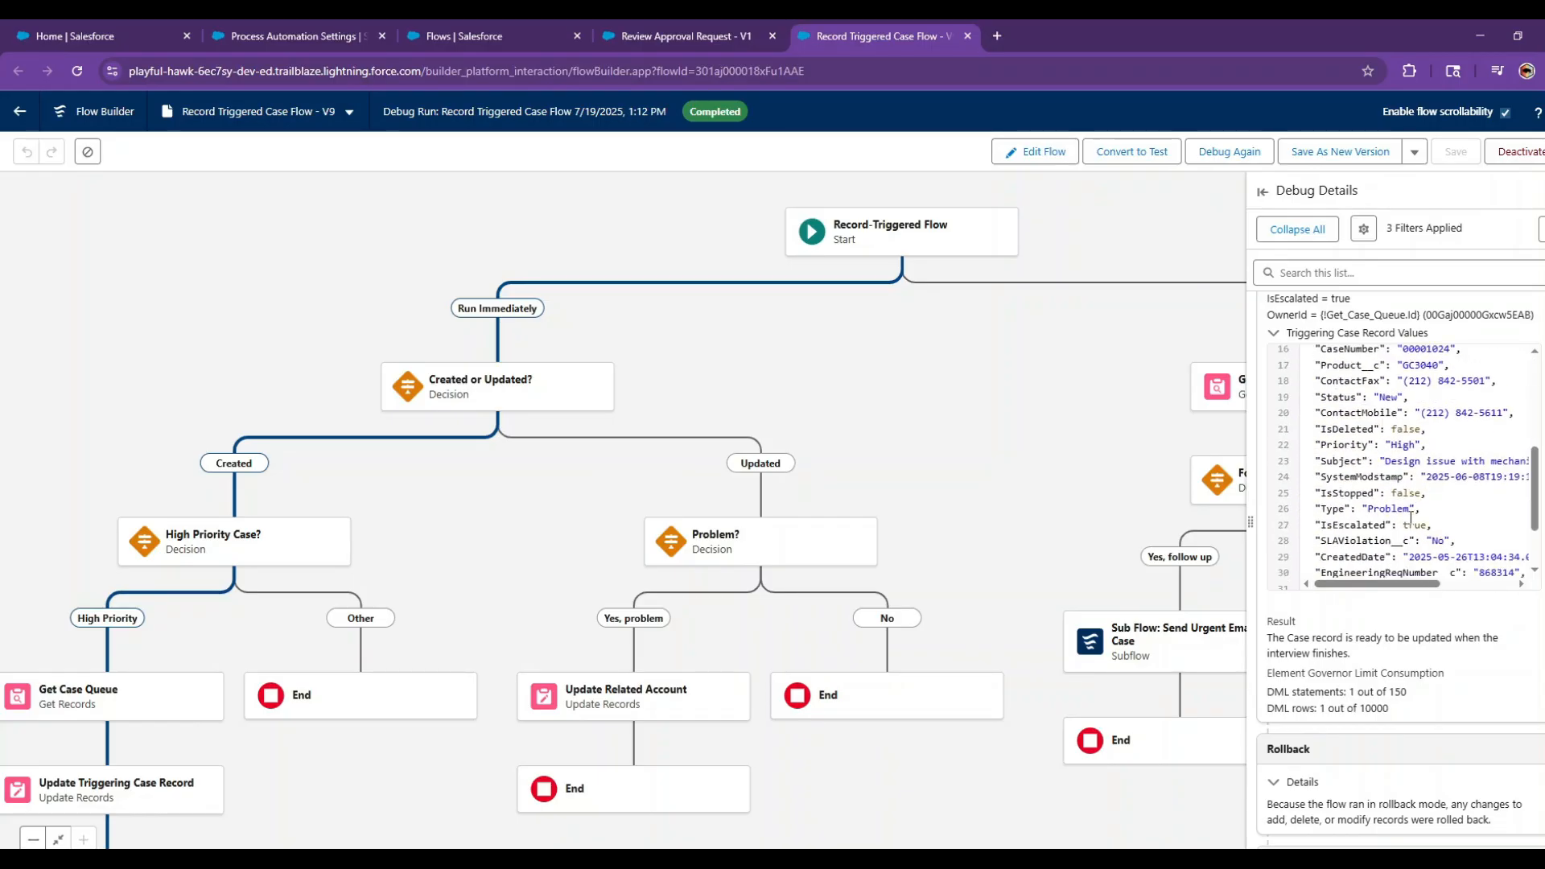
Debug the case flow again for the same created case, using 1 Day Follow Up as the debug path
{"action": "scroll", "coordinate": [1410, 519], "scroll_direction": "down", "scroll_amount": 2}
{"action": "scroll", "coordinate": [1400, 630], "scroll_direction": "down", "scroll_amount": 2}
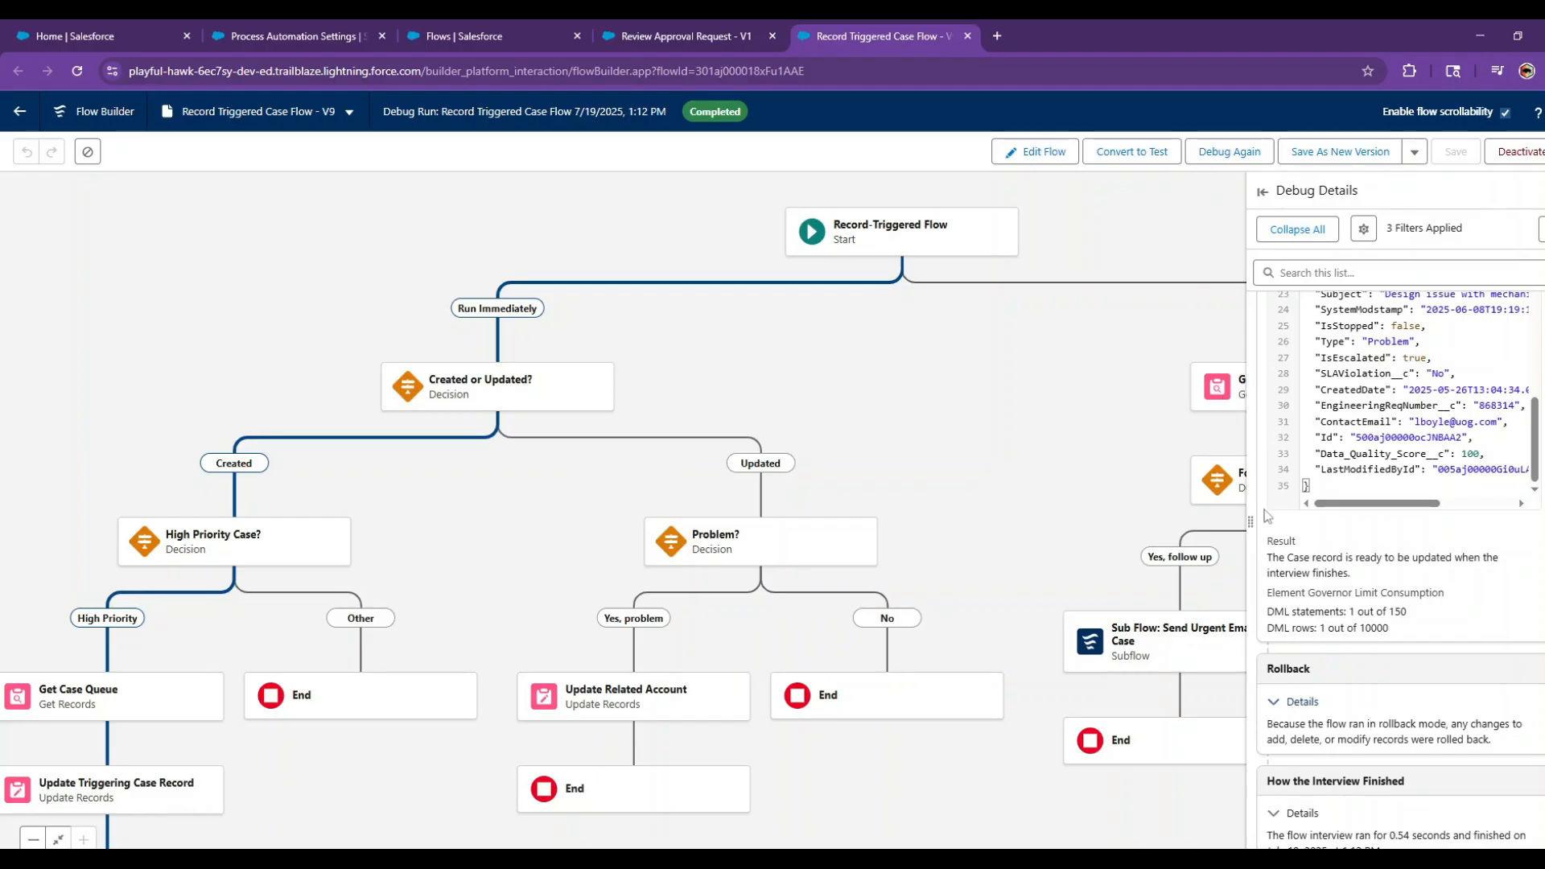
{"action": "left_click", "coordinate": [1229, 152]}
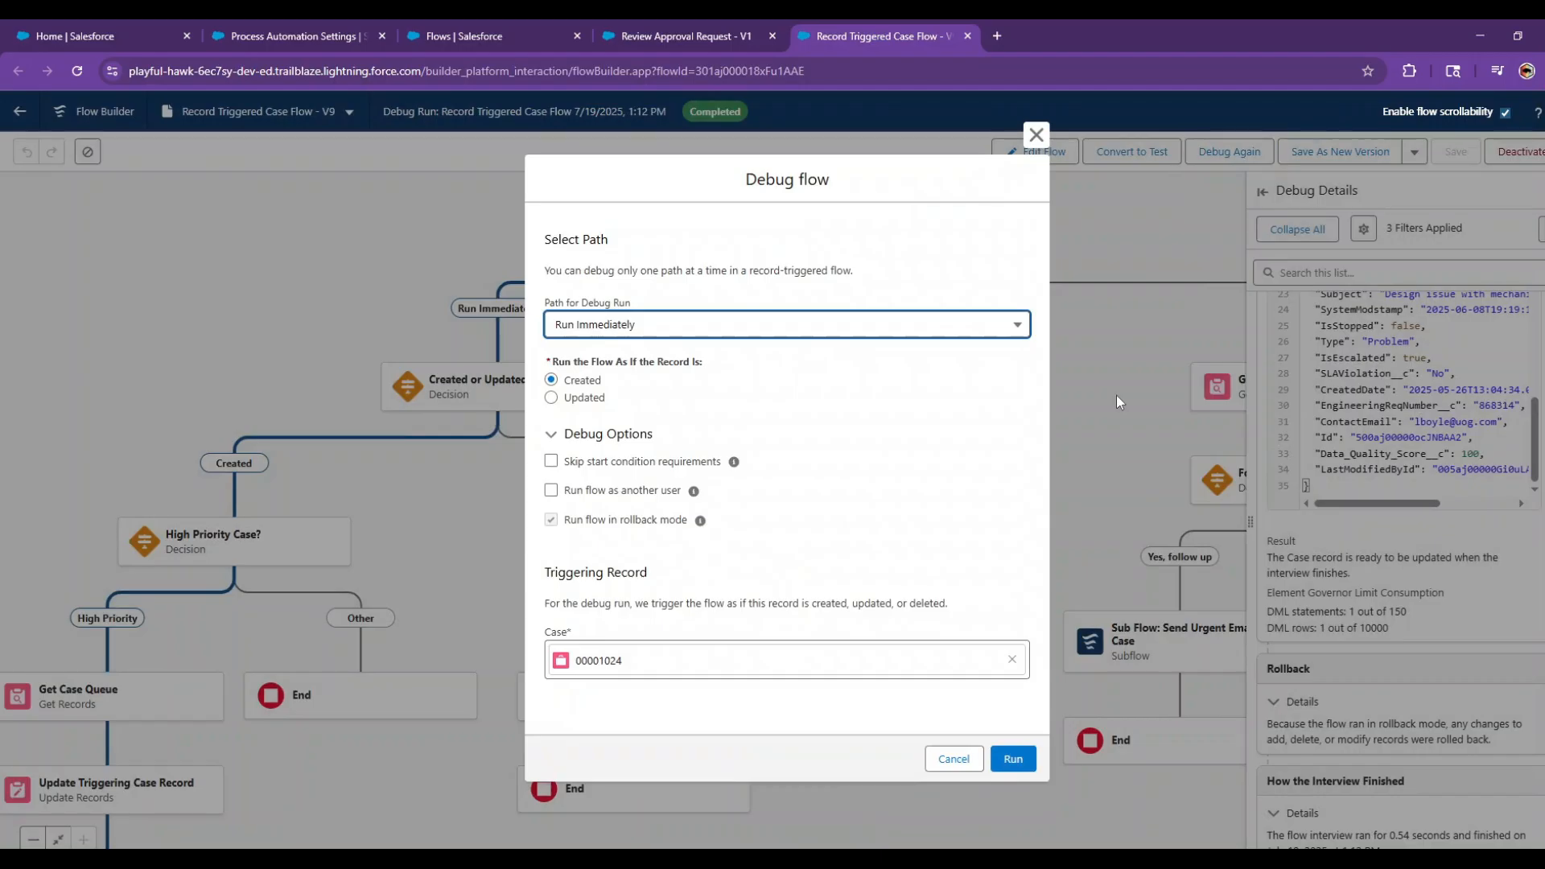
{"action": "left_click", "coordinate": [632, 330]}
{"action": "left_click", "coordinate": [629, 375]}
{"action": "left_click", "coordinate": [1013, 758]}
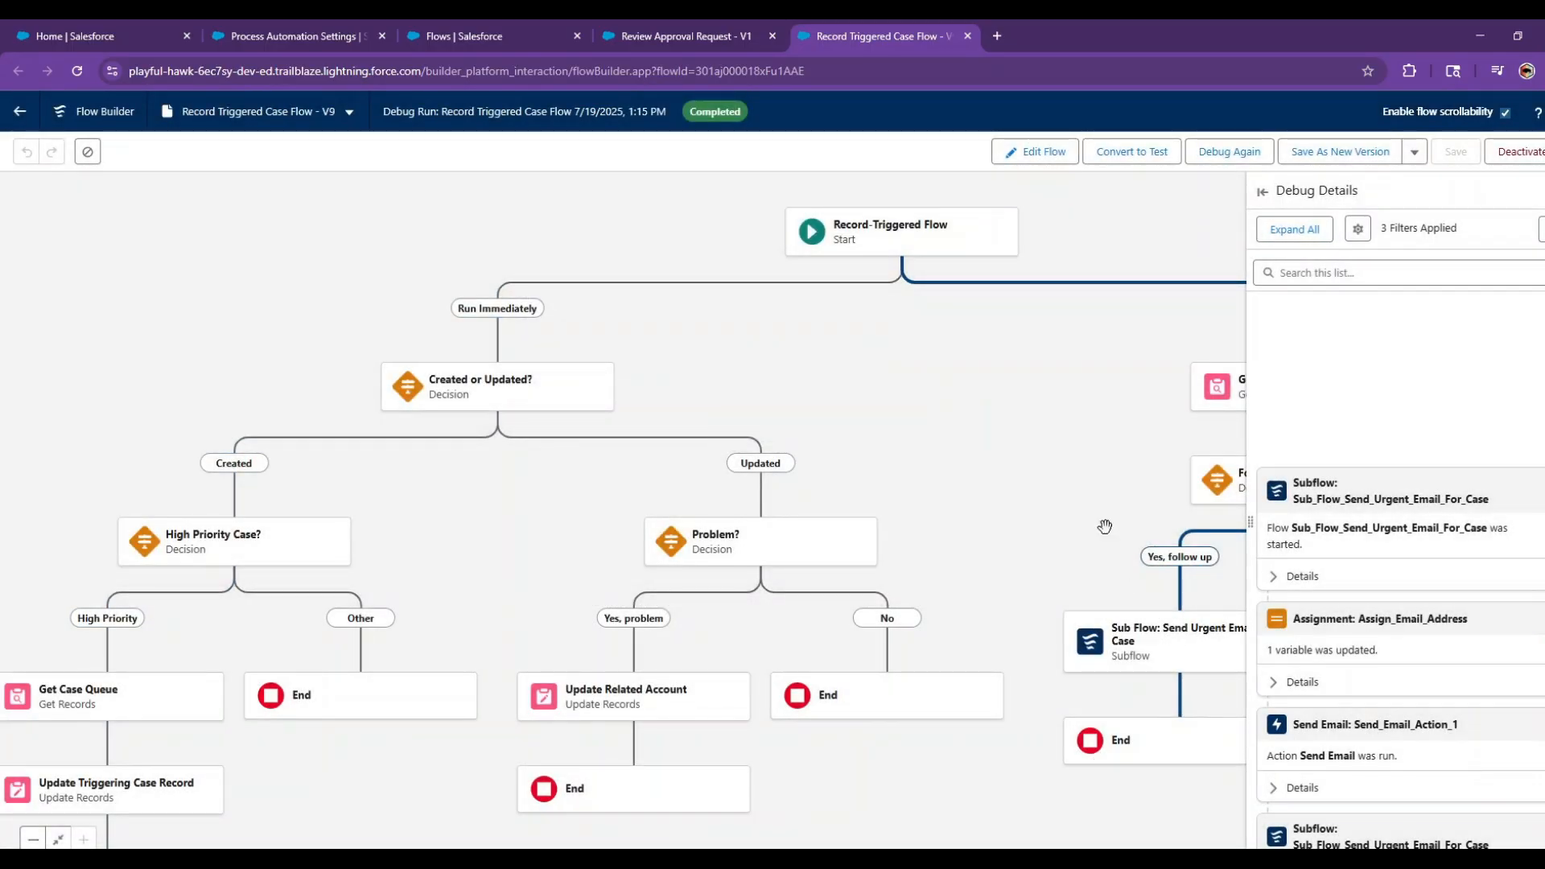
Review the executed 1 Day Follow Up path and the details of the finished Sub_Flow_Send_Urgent_Email_For_Case entry
{"action": "left_click_drag", "start_coordinate": [1104, 523], "coordinate": [708, 480]}
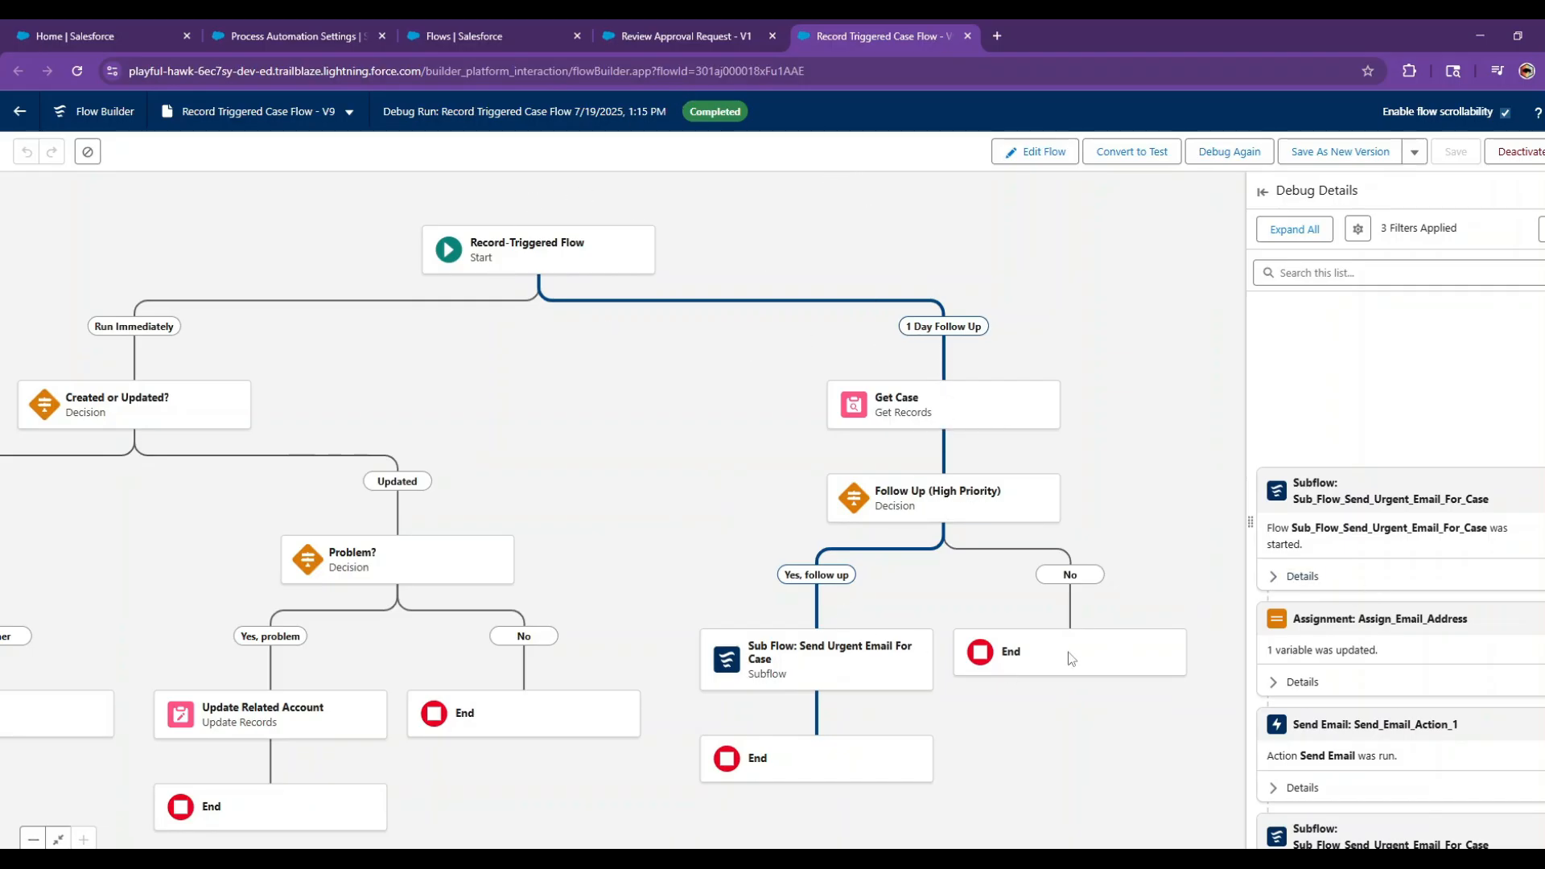
{"action": "scroll", "coordinate": [1311, 688], "scroll_direction": "down", "scroll_amount": 3}
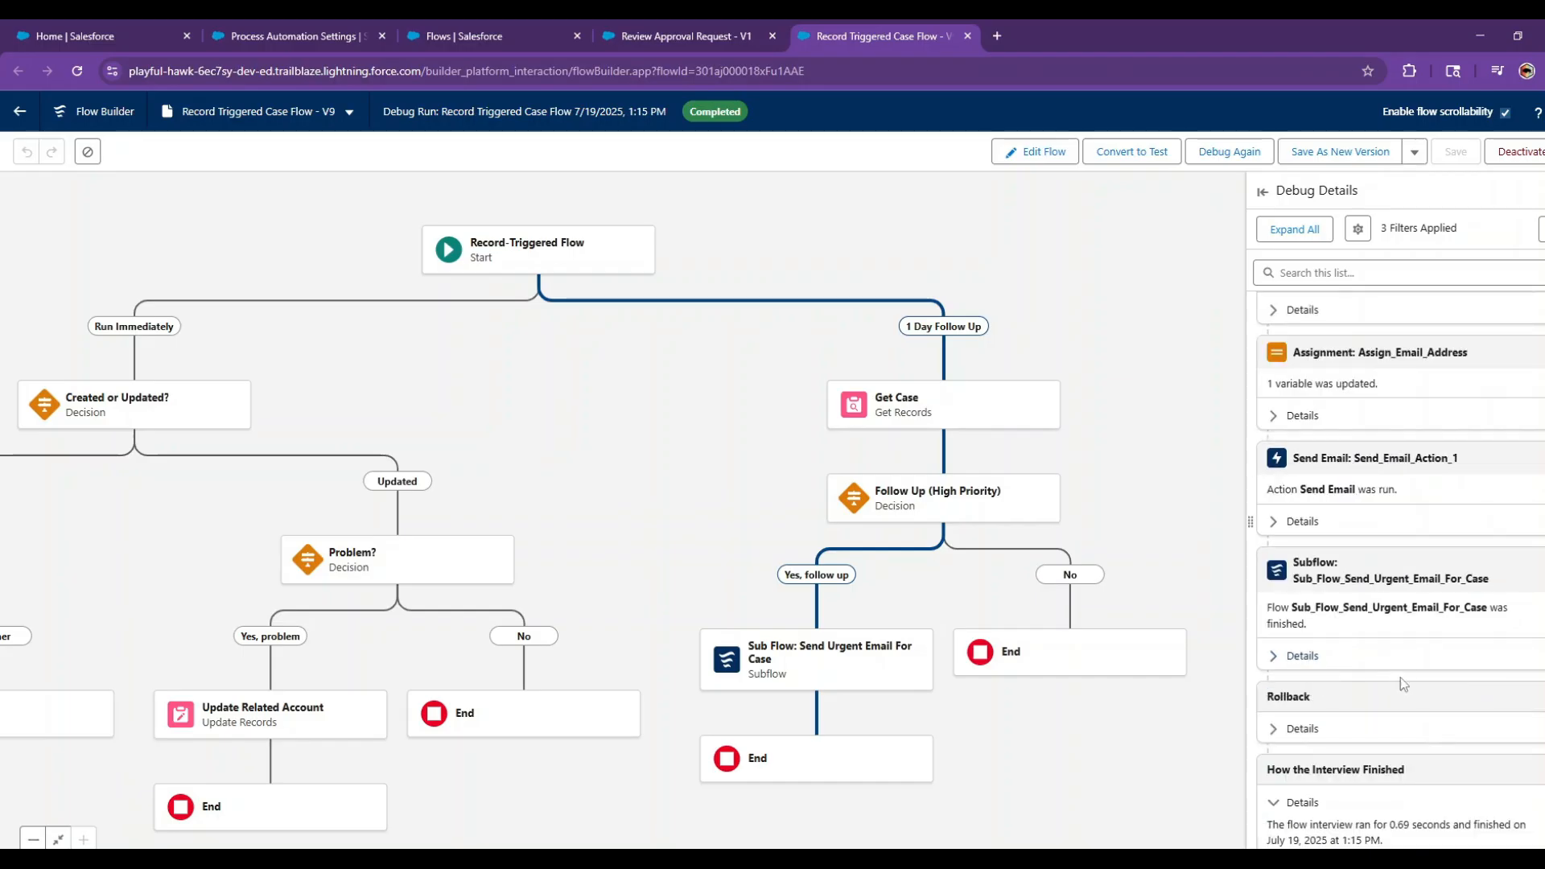
{"action": "left_click", "coordinate": [1428, 653]}
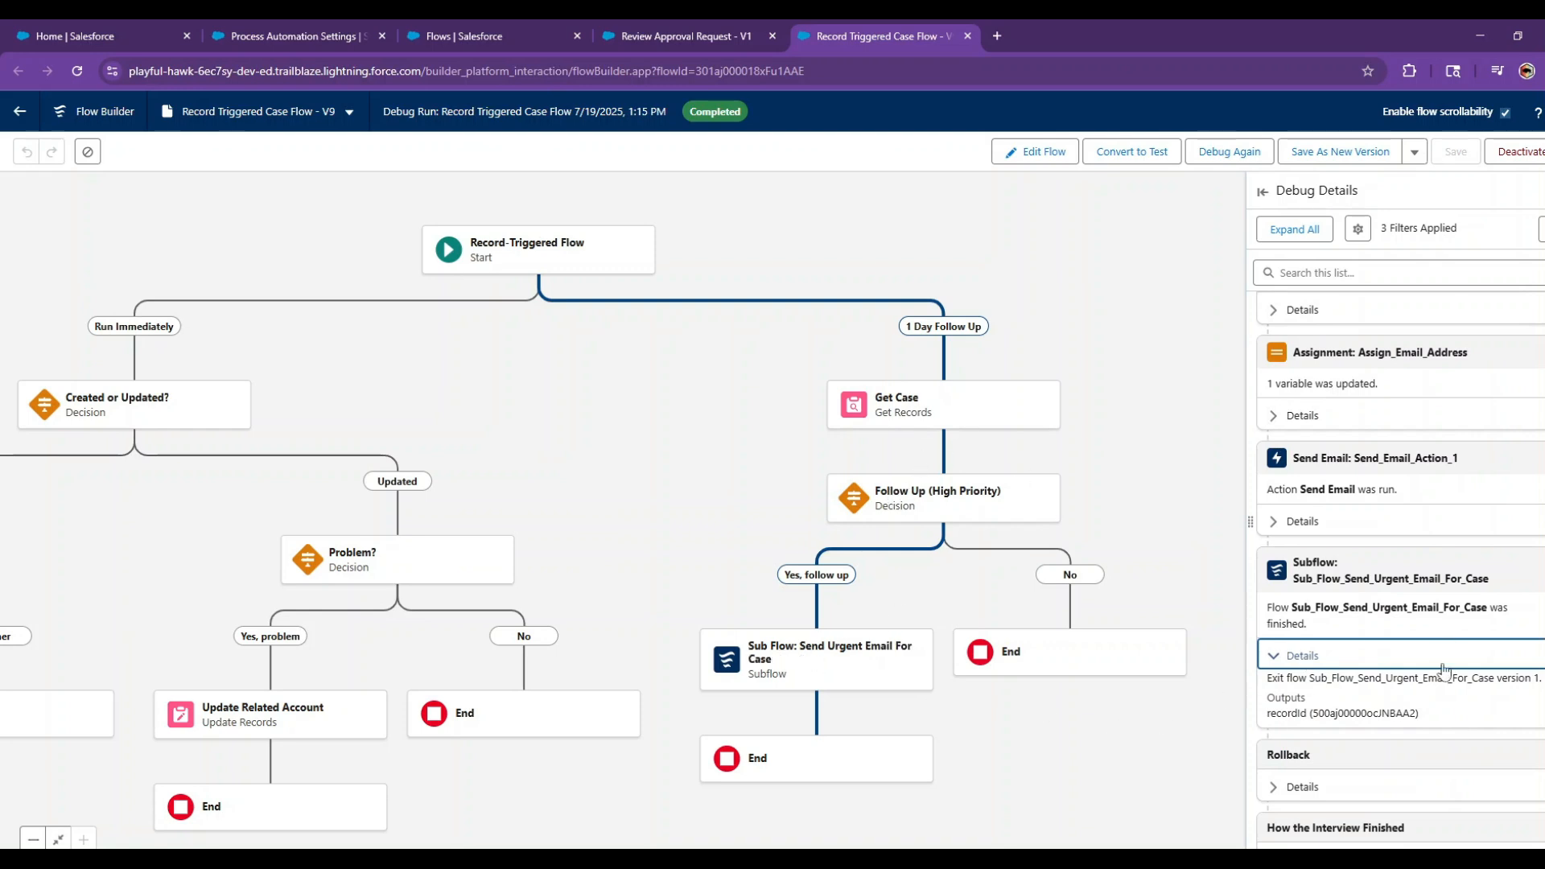
{"action": "scroll", "coordinate": [1398, 712], "scroll_direction": "down", "scroll_amount": 1}
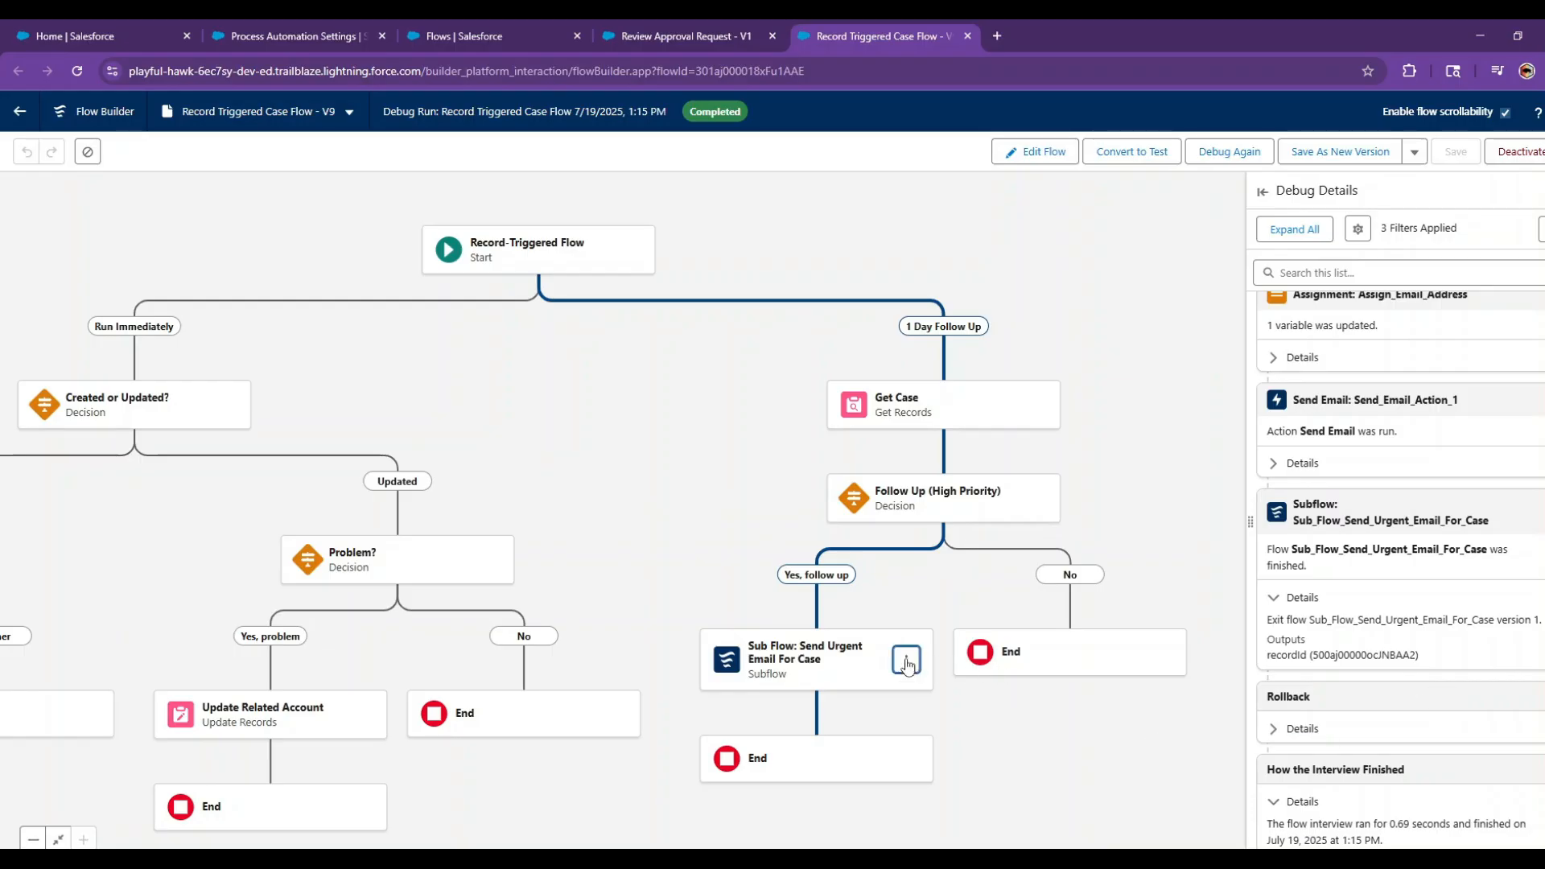
Open the subflow called by the Send Urgent Email For Case element, review it, and return to the case flow's debug run
{"action": "left_click", "coordinate": [906, 660]}
{"action": "left_click", "coordinate": [932, 700]}
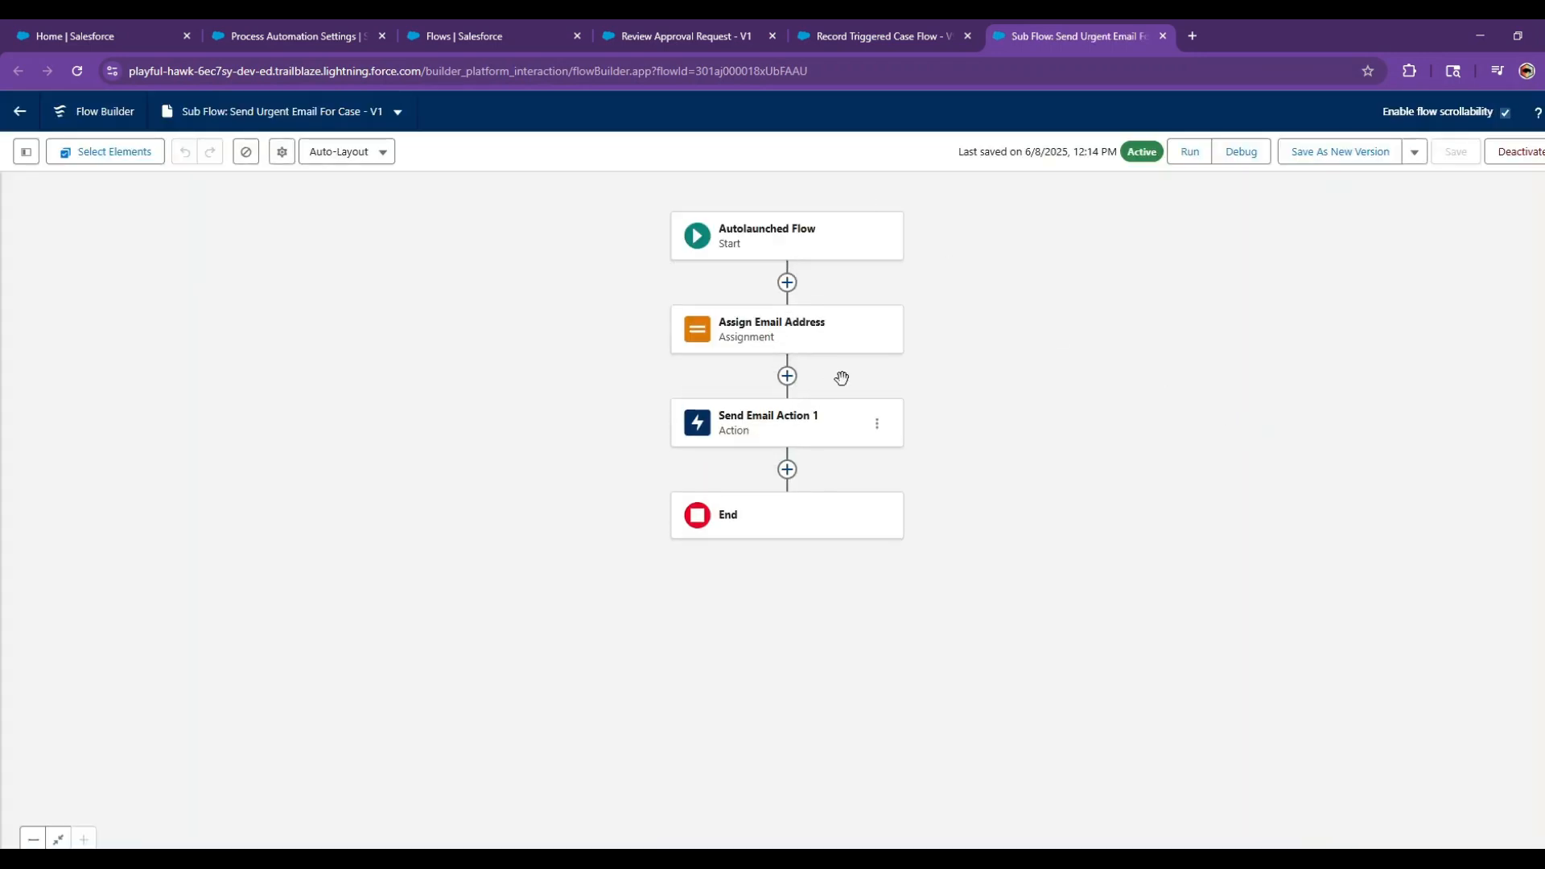
{"action": "left_click", "coordinate": [835, 32]}
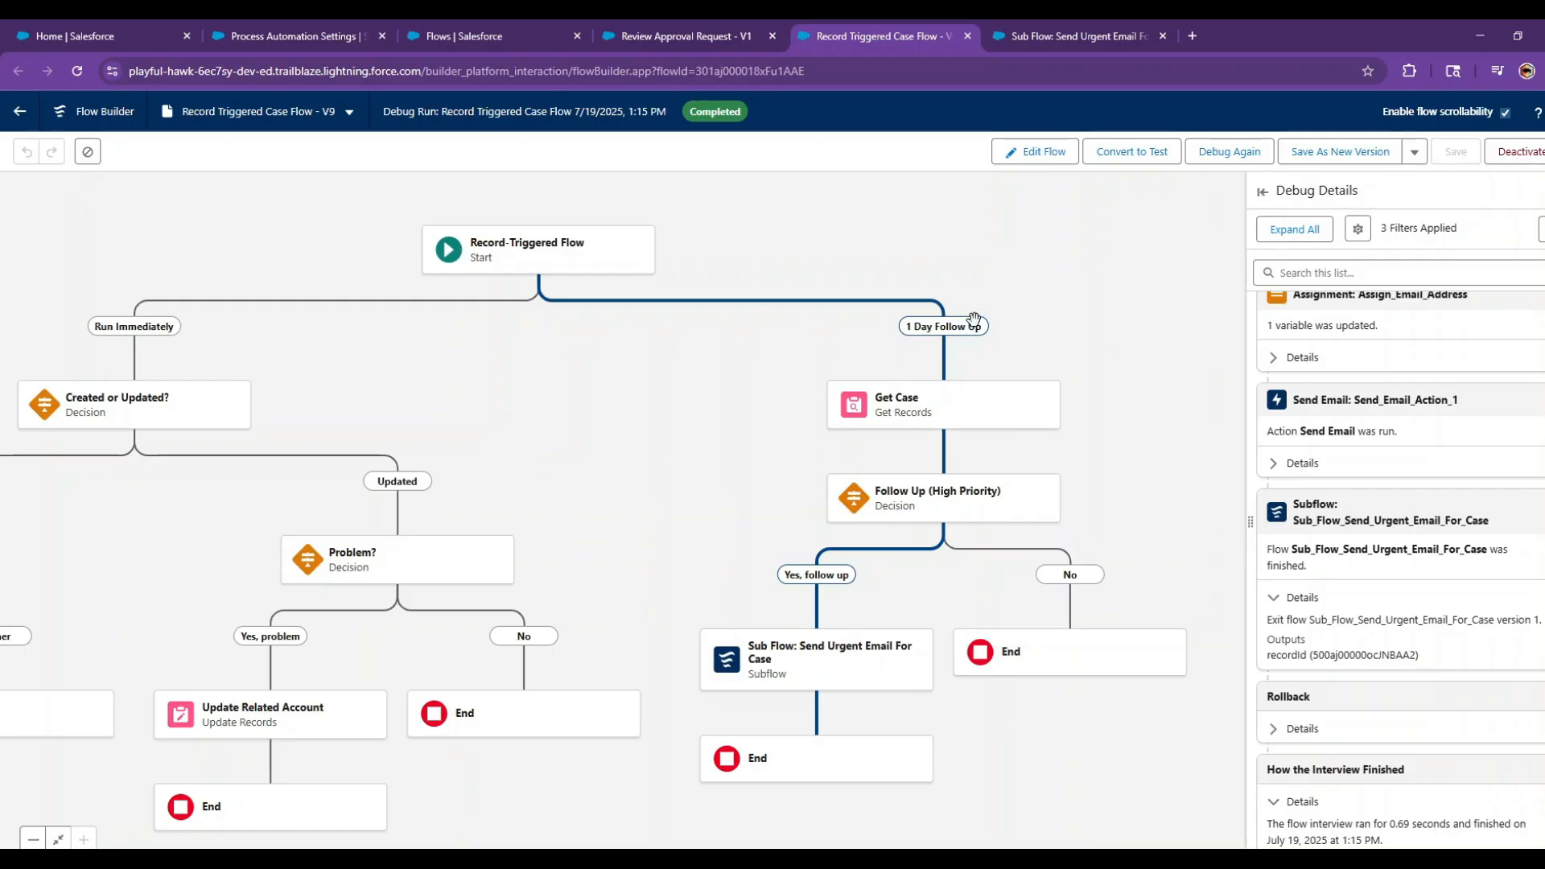
Start a debug run of the Review Approval Request screen flow with the default options and approvalInformation left blank
{"action": "left_click", "coordinate": [669, 38]}
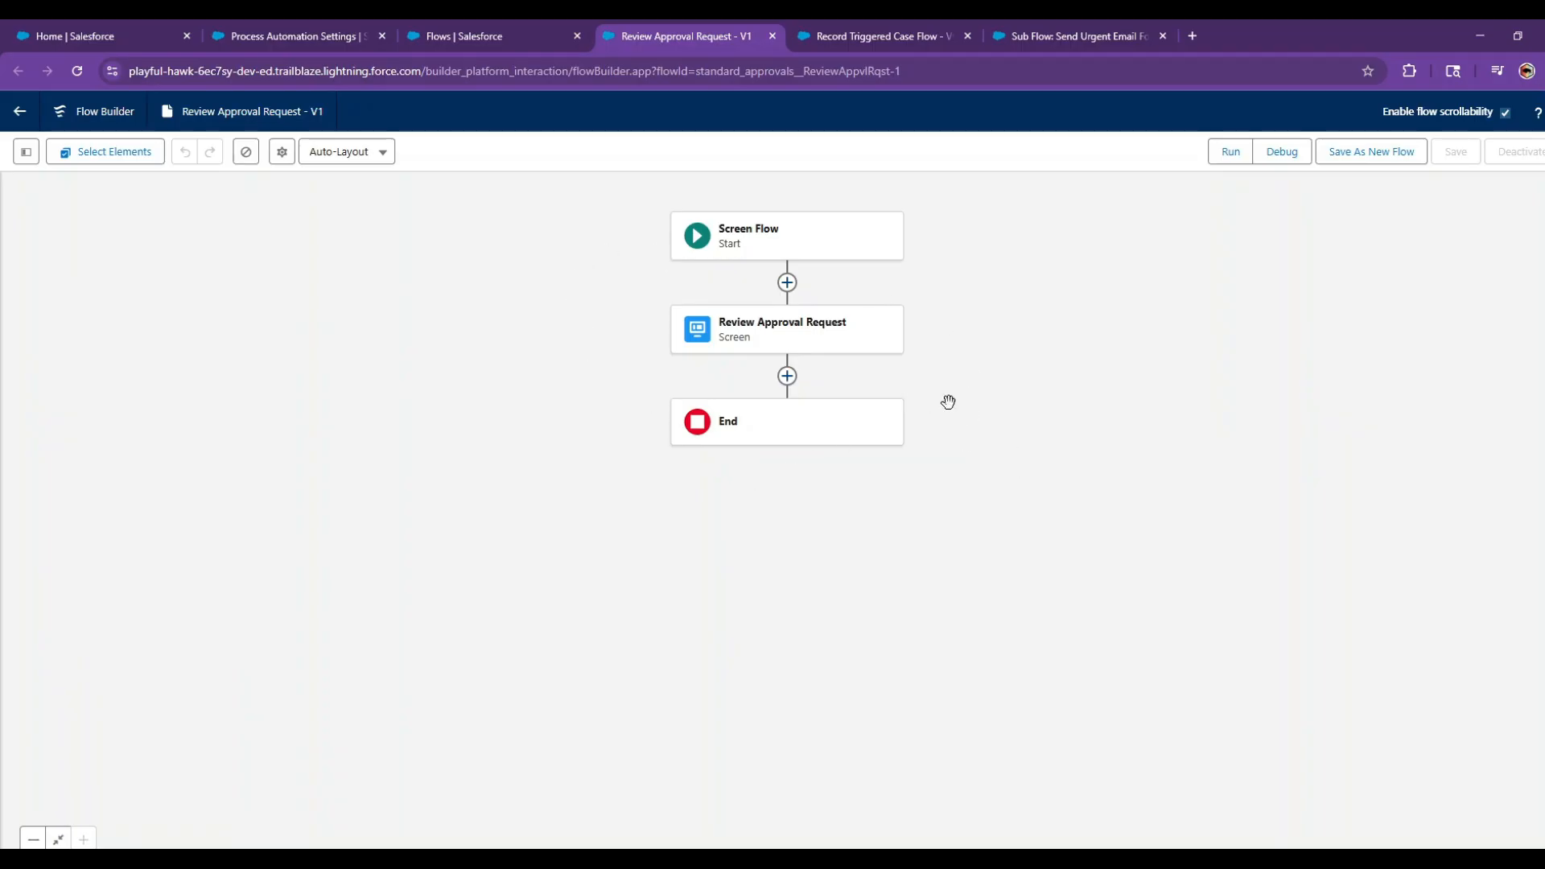
{"action": "left_click", "coordinate": [1280, 151]}
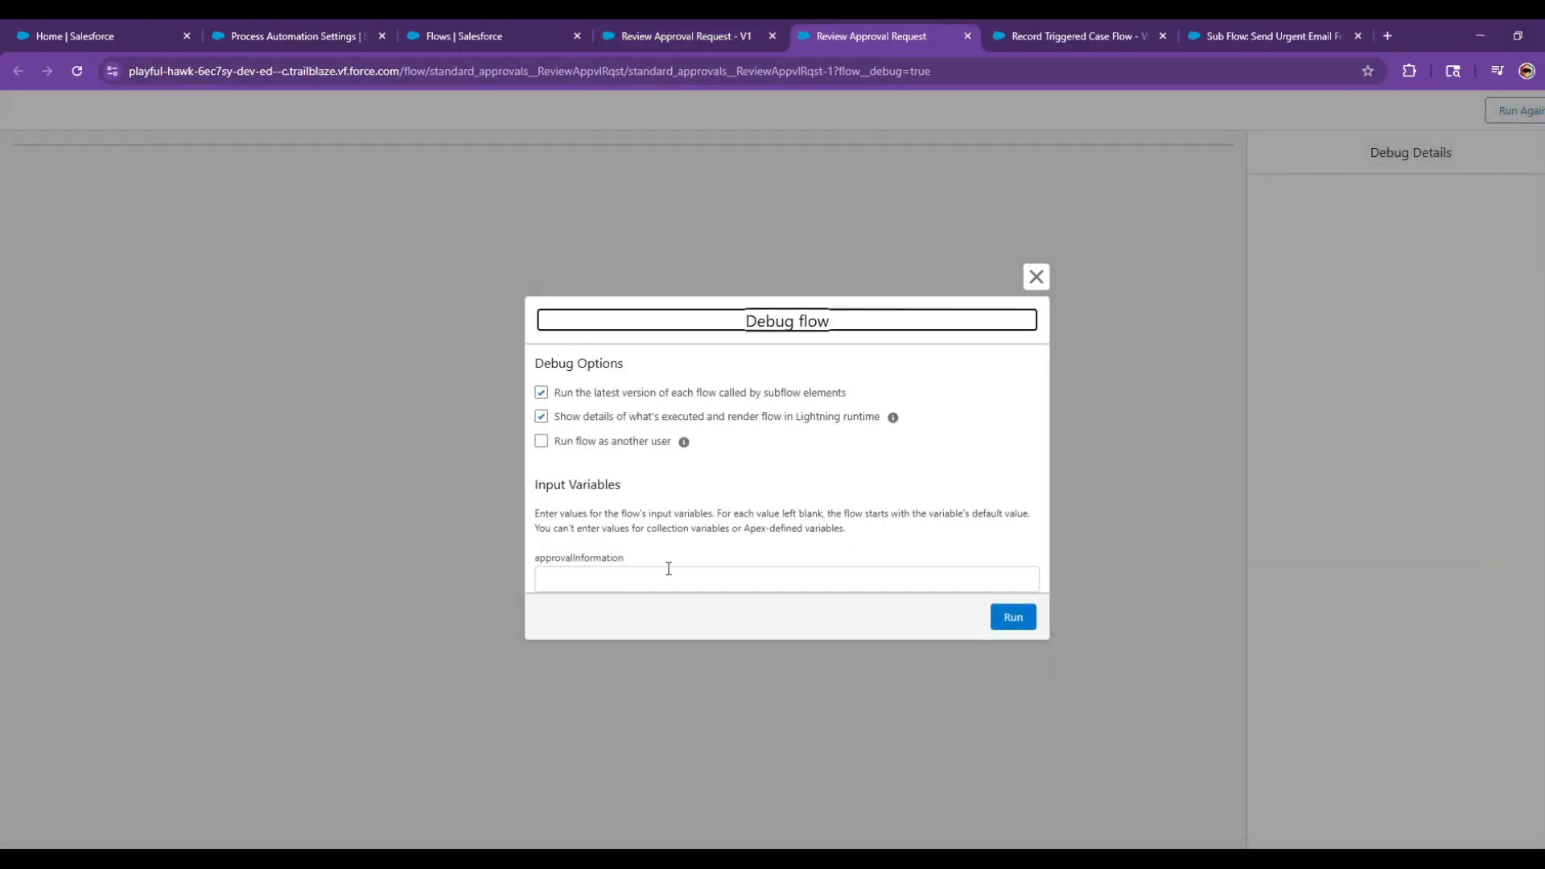
{"action": "left_click", "coordinate": [630, 572]}
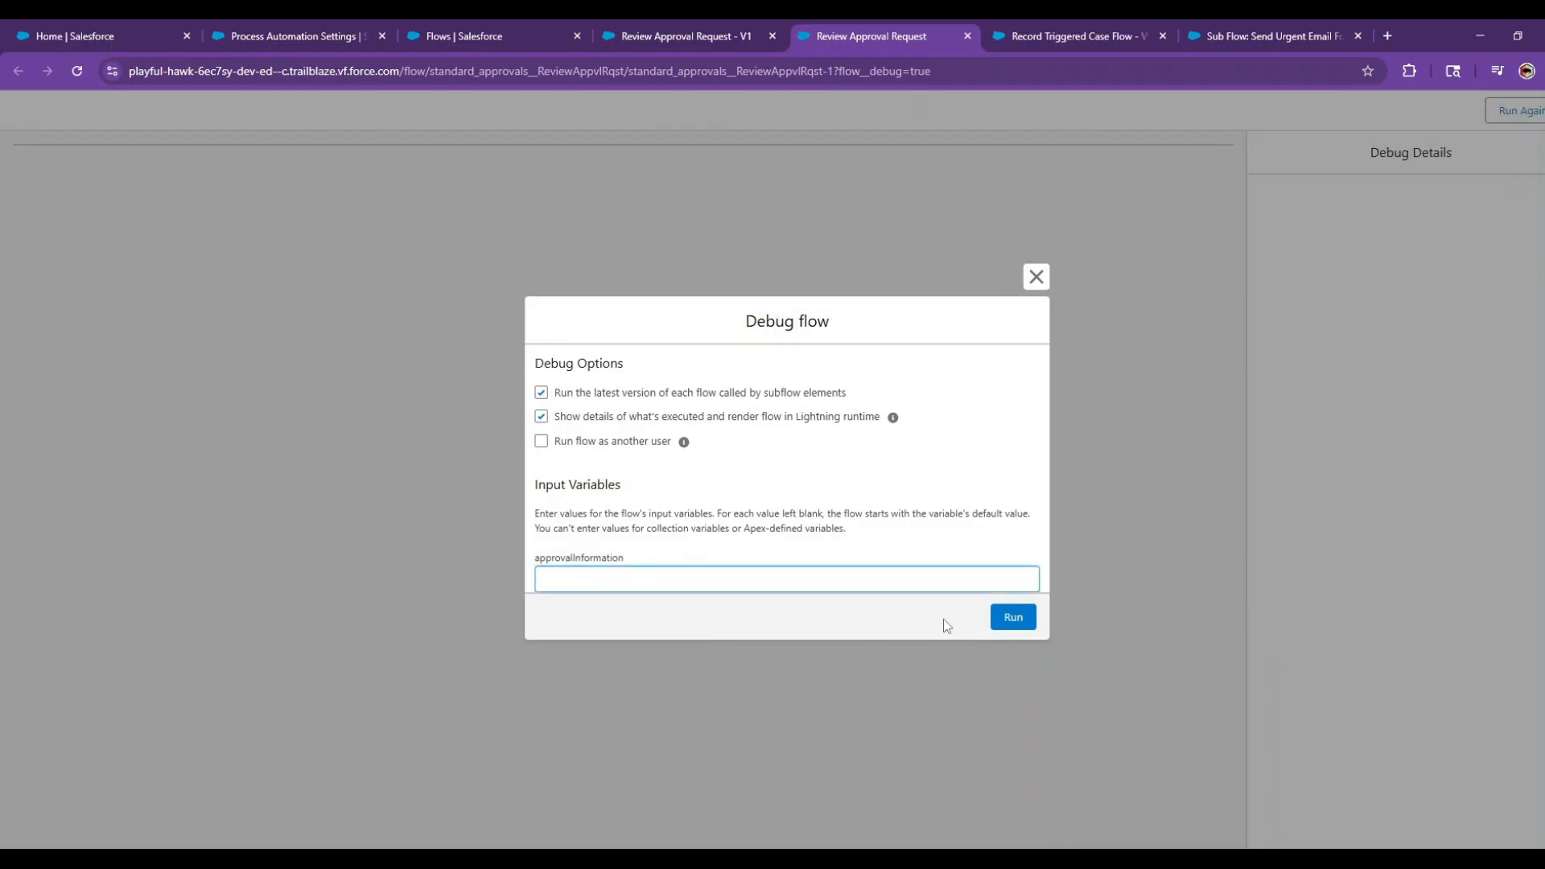
{"action": "left_click", "coordinate": [1011, 620]}
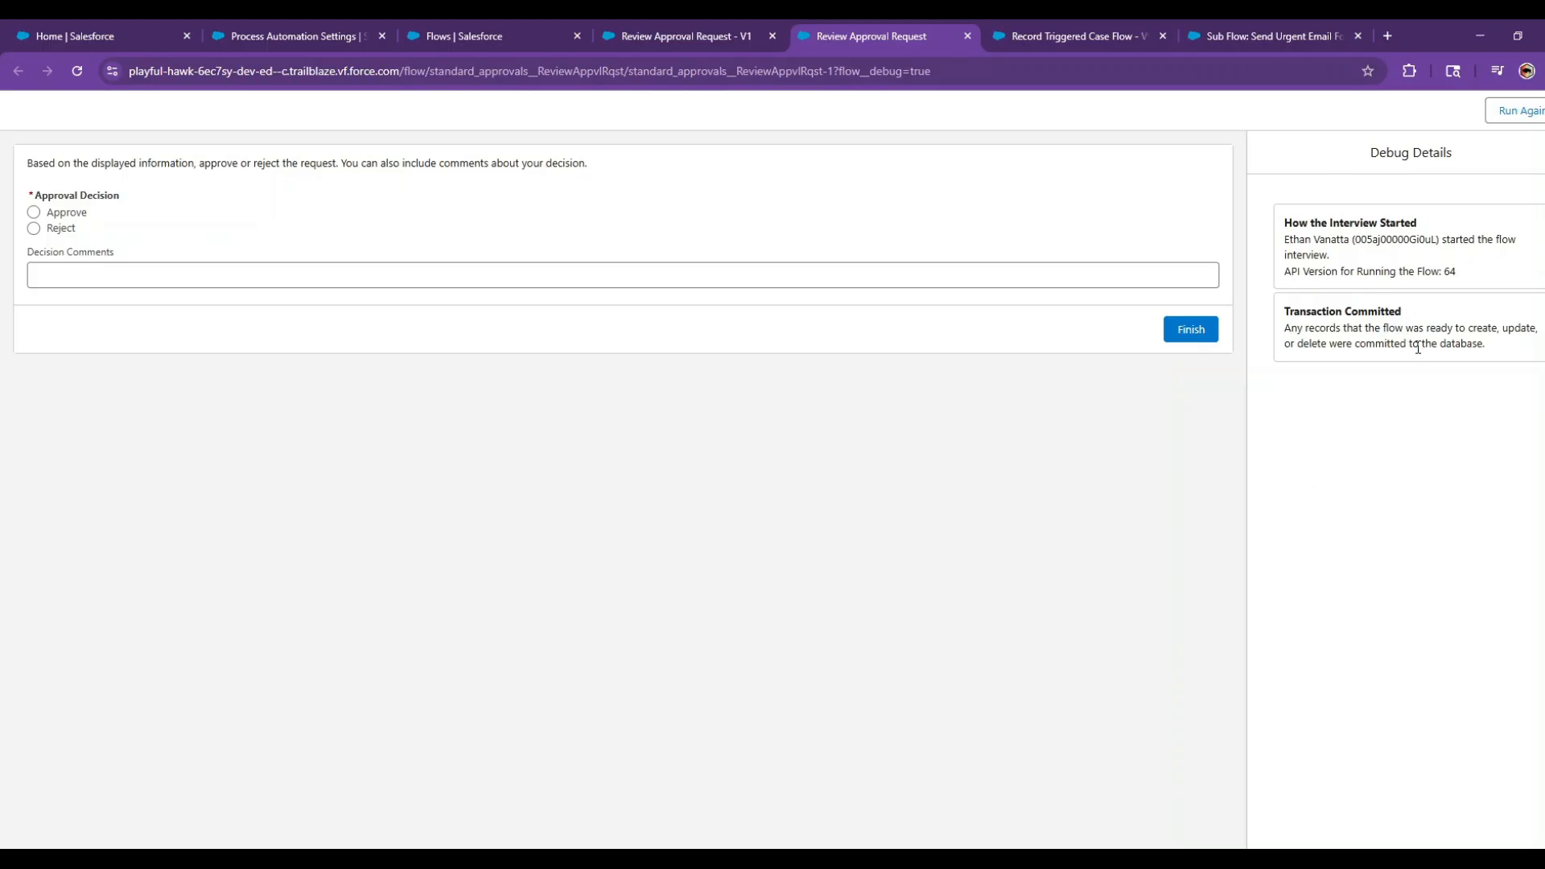
Finish the approval screen with the decision Approve and the comment "test", and compare the debug details with the flow's elements
{"action": "left_click", "coordinate": [34, 213]}
{"action": "left_click", "coordinate": [62, 275]}
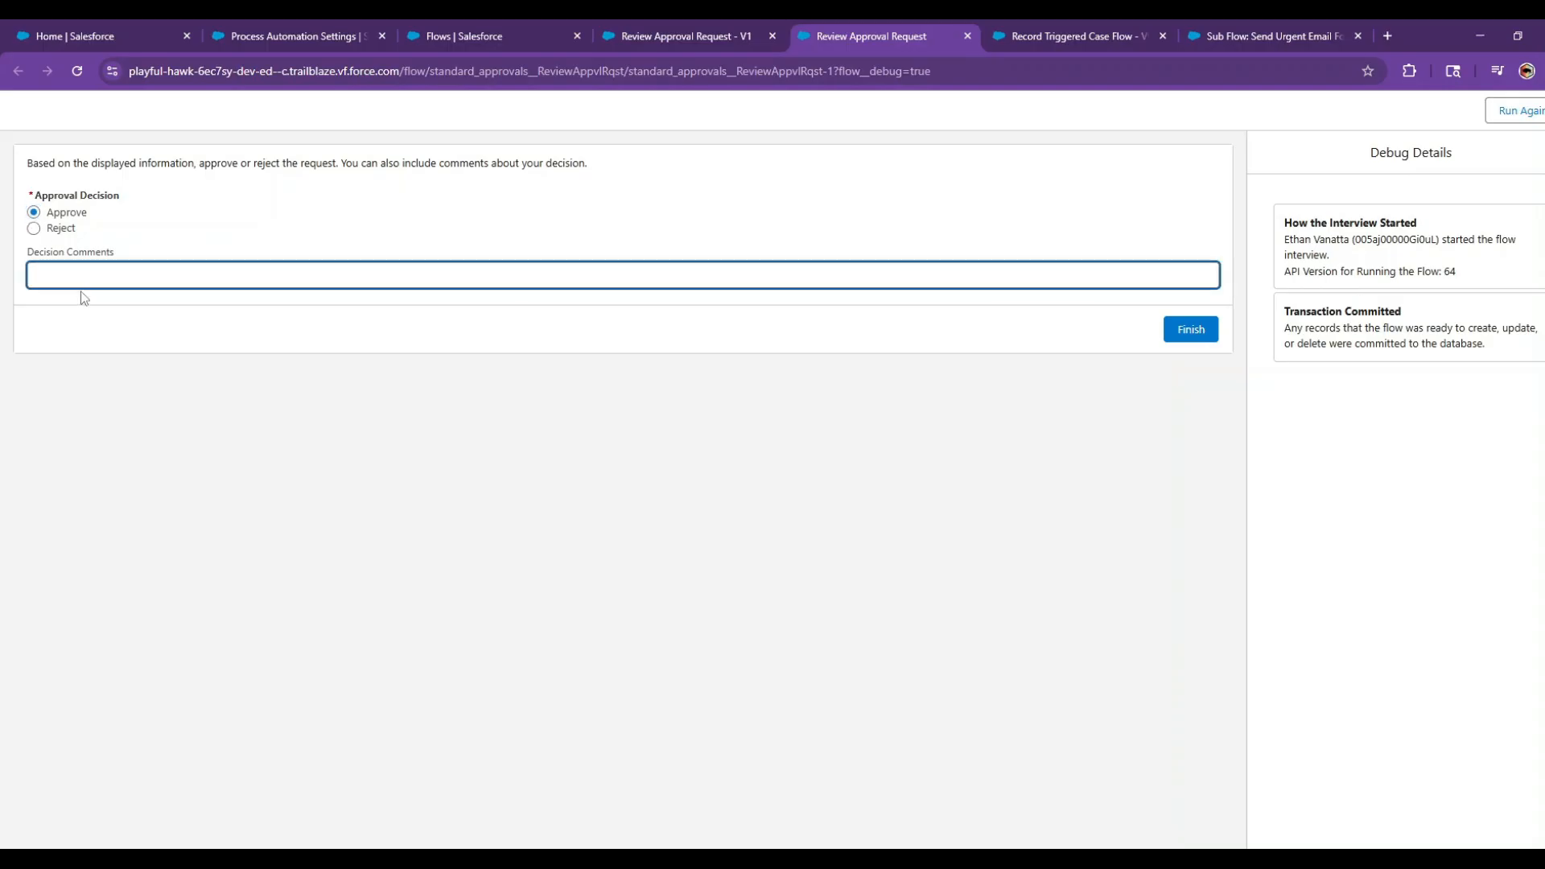
{"action": "type", "text": "test"}
{"action": "left_click", "coordinate": [1192, 331]}
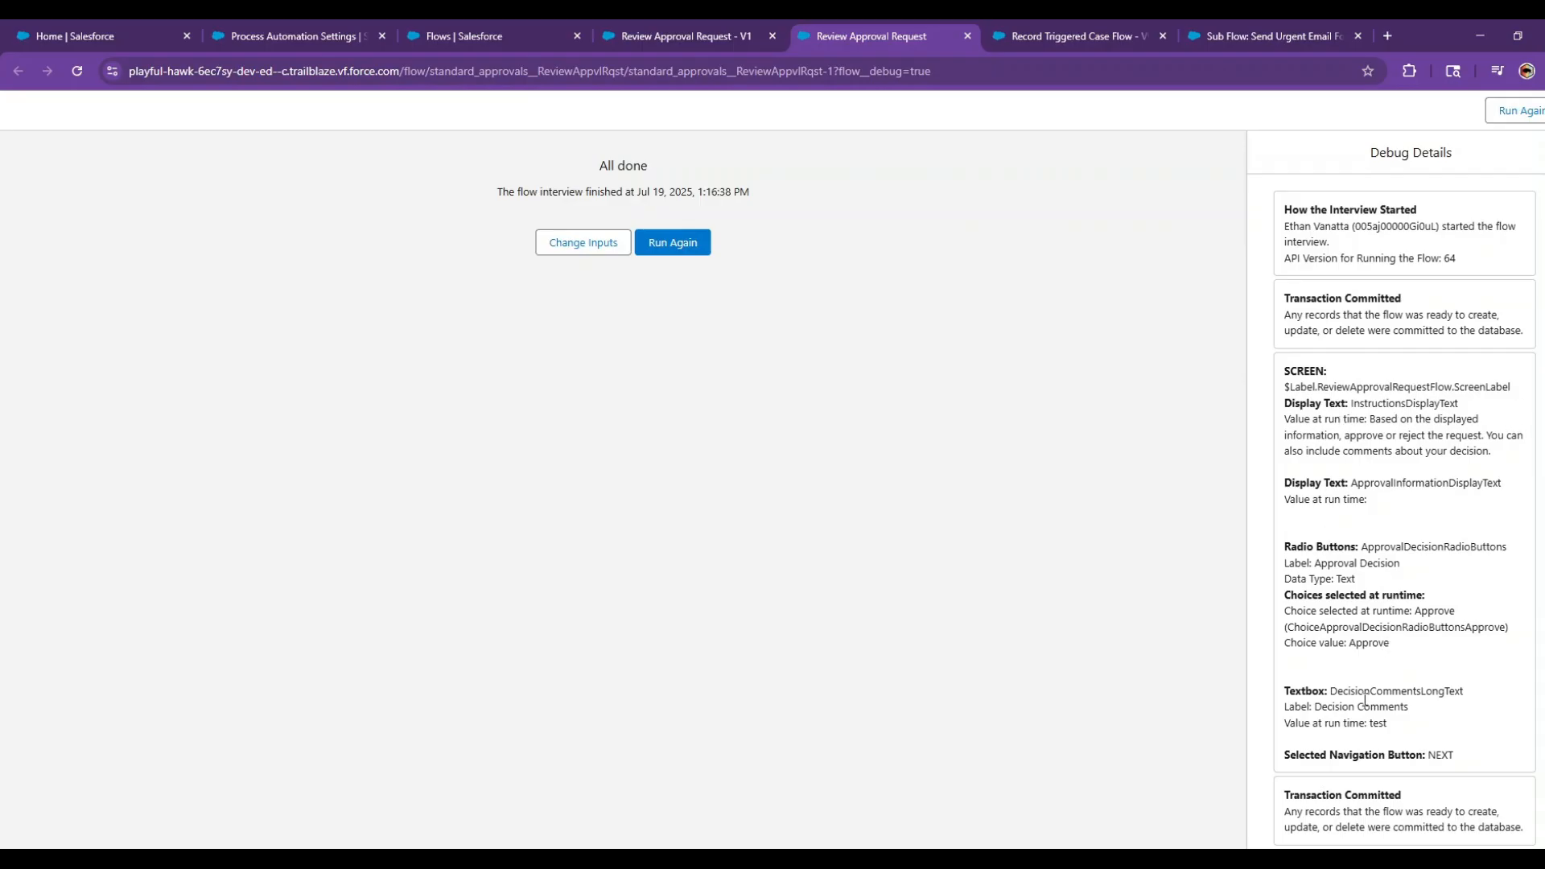
{"action": "left_click", "coordinate": [730, 40]}
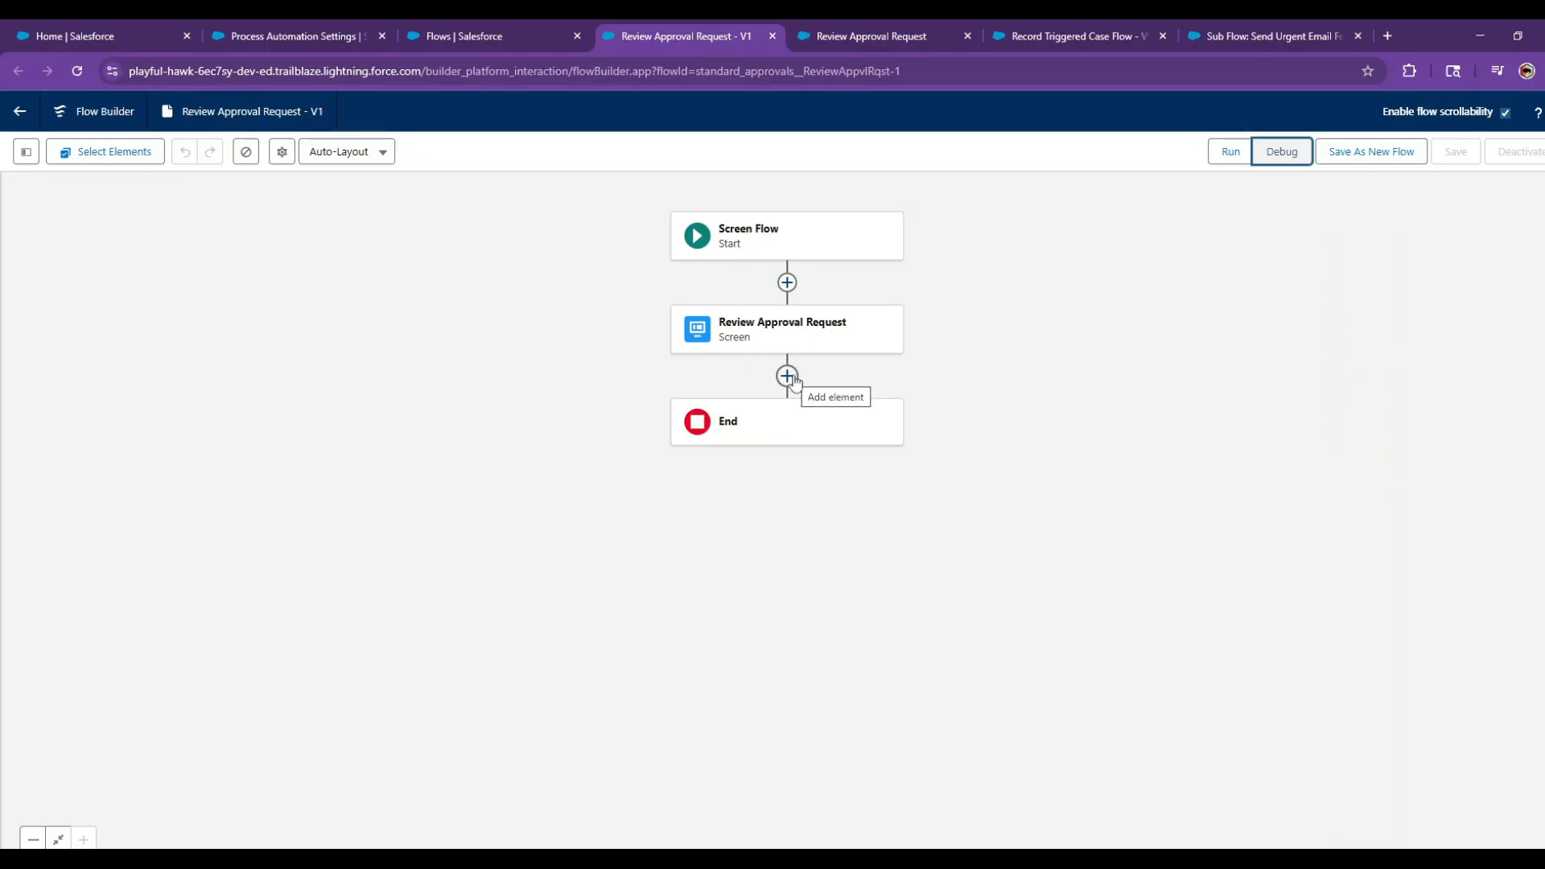
{"action": "left_click", "coordinate": [861, 39]}
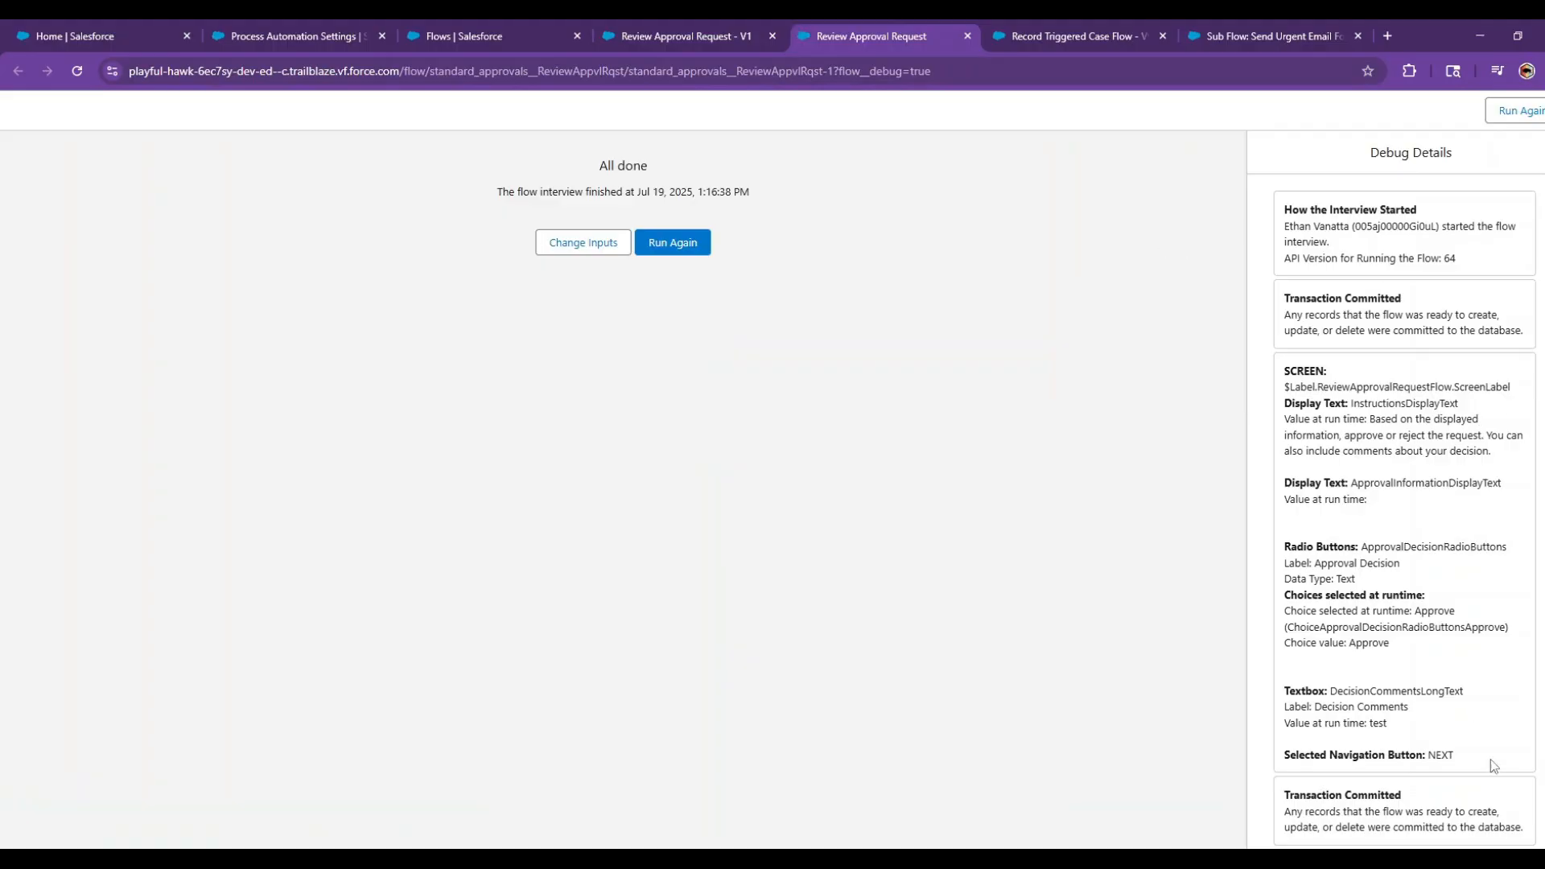
Open the Approvals Workflow: Evaluate Approval Requests flow from the flow list and close the Review Approval Request flow
{"action": "left_click", "coordinate": [450, 36]}
{"action": "scroll", "coordinate": [809, 629], "scroll_direction": "down", "scroll_amount": 2}
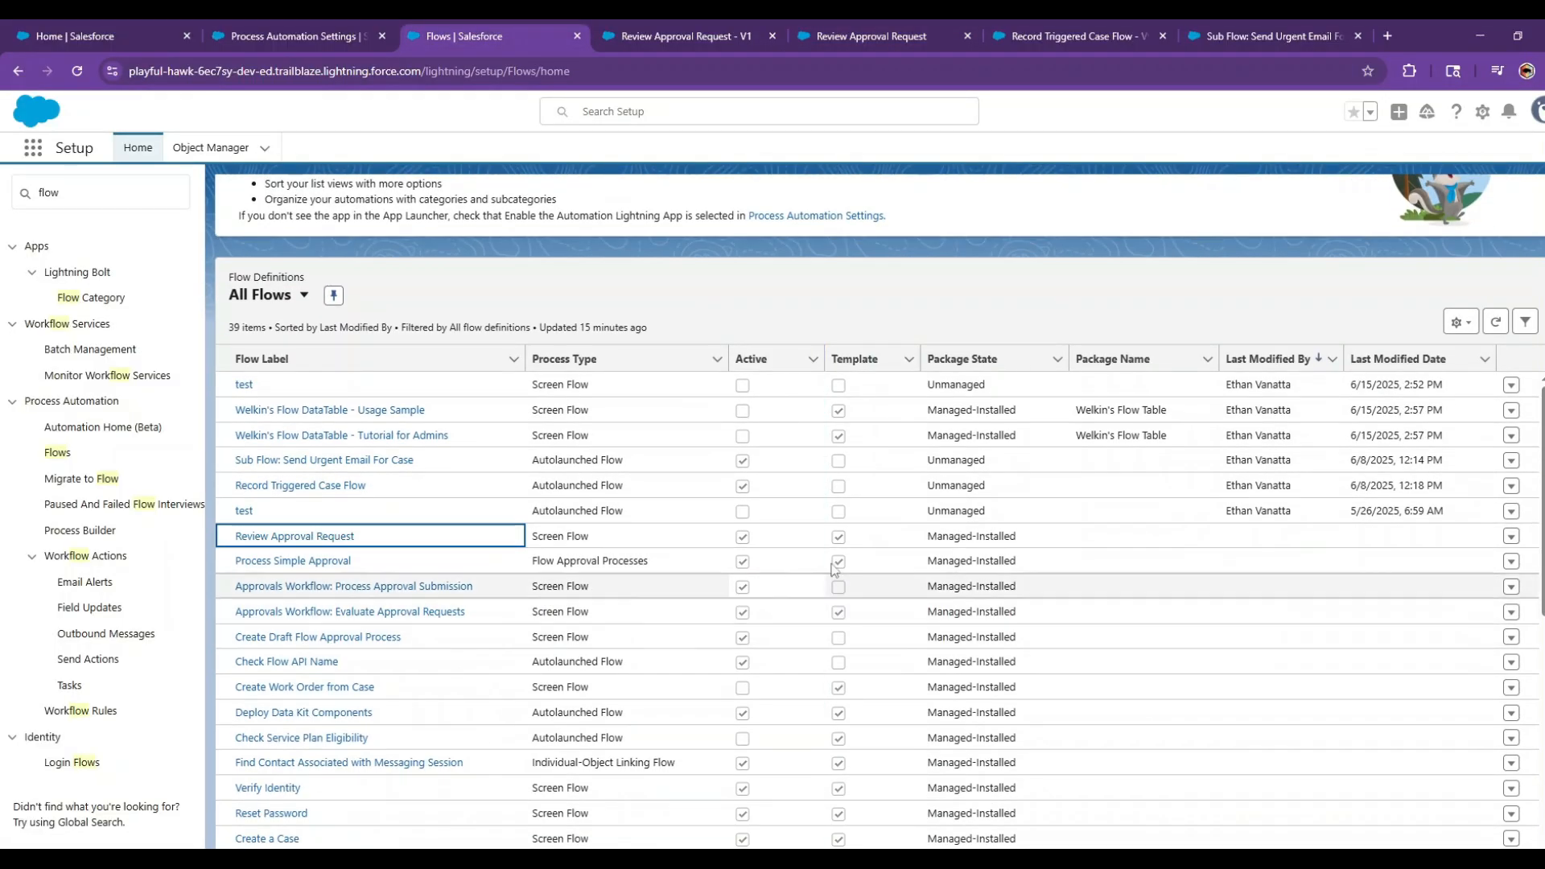
{"action": "left_click", "coordinate": [434, 613]}
{"action": "left_click", "coordinate": [779, 30]}
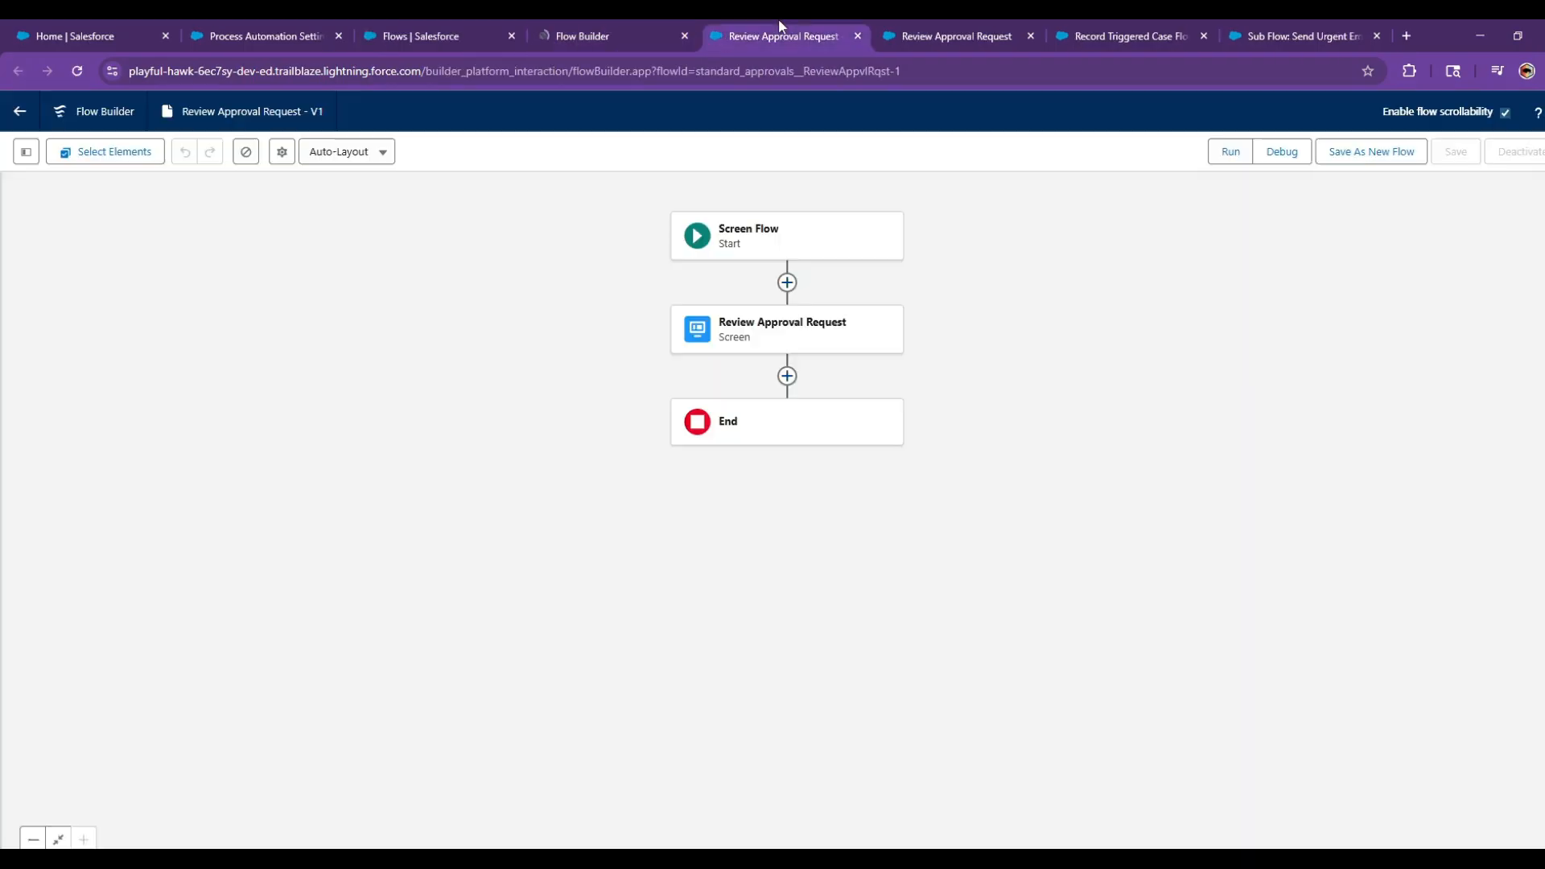
{"action": "left_click", "coordinate": [858, 37]}
{"action": "left_click", "coordinate": [568, 35]}
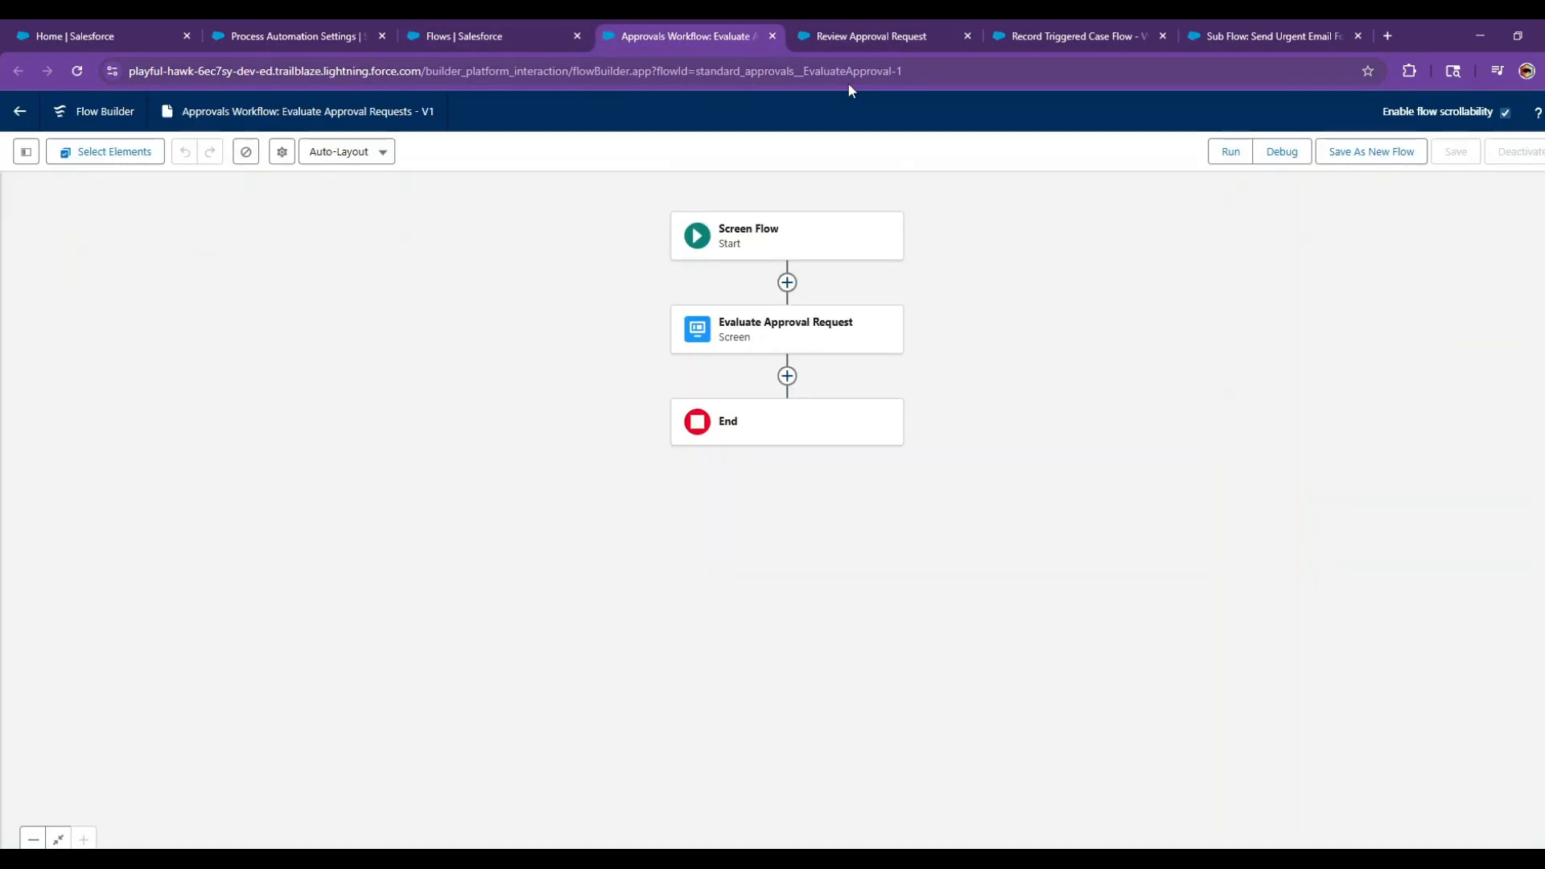
Look over the Review Approval Request debug results once more and close that debug run
{"action": "left_click", "coordinate": [1270, 35]}
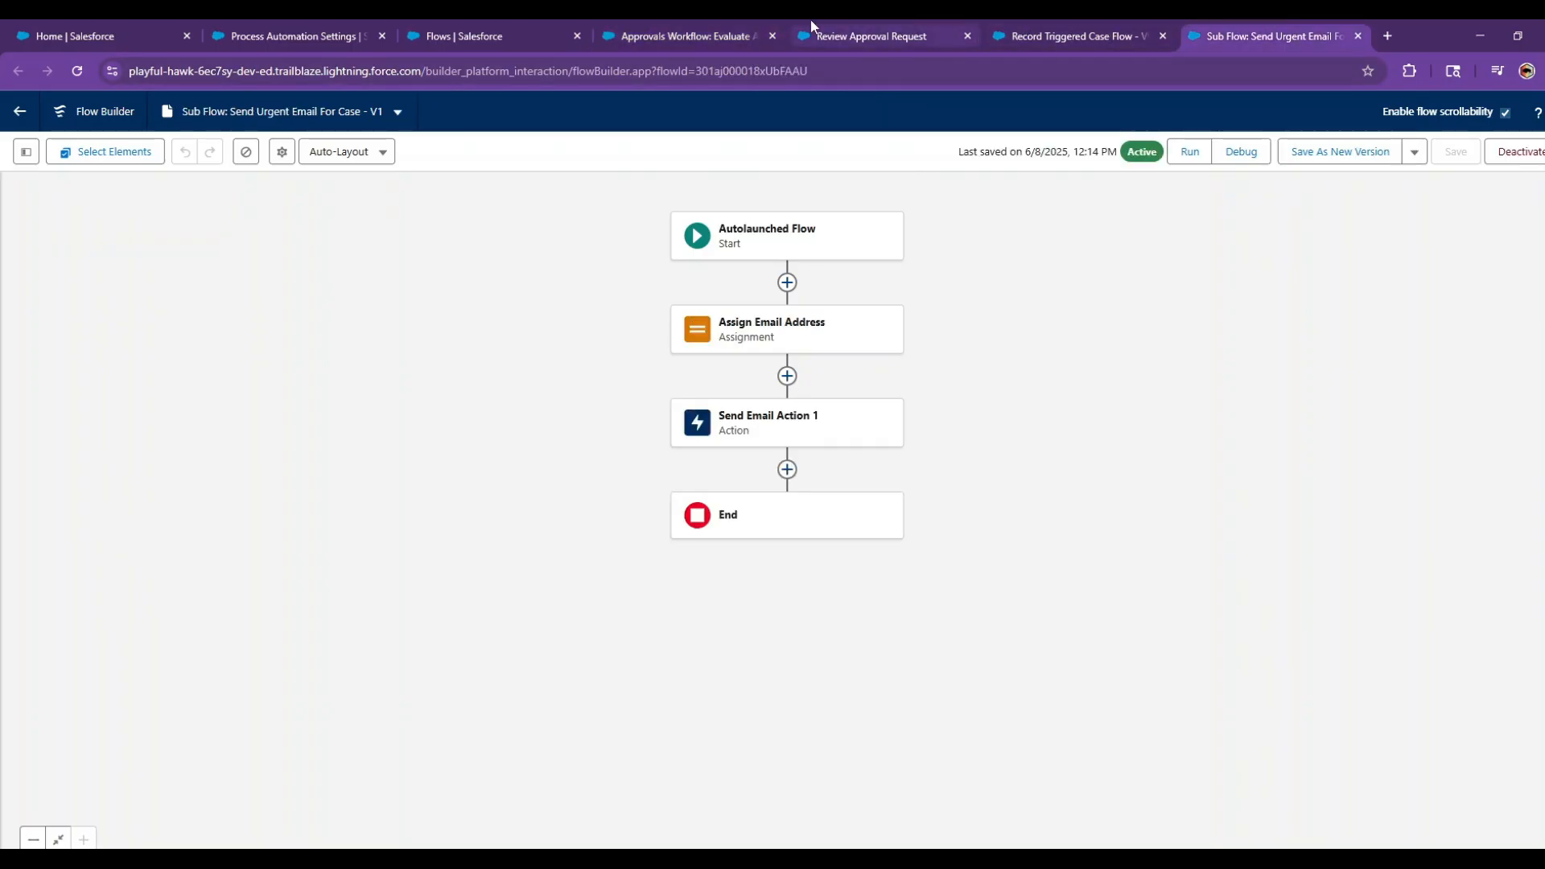
{"action": "left_click", "coordinate": [829, 33]}
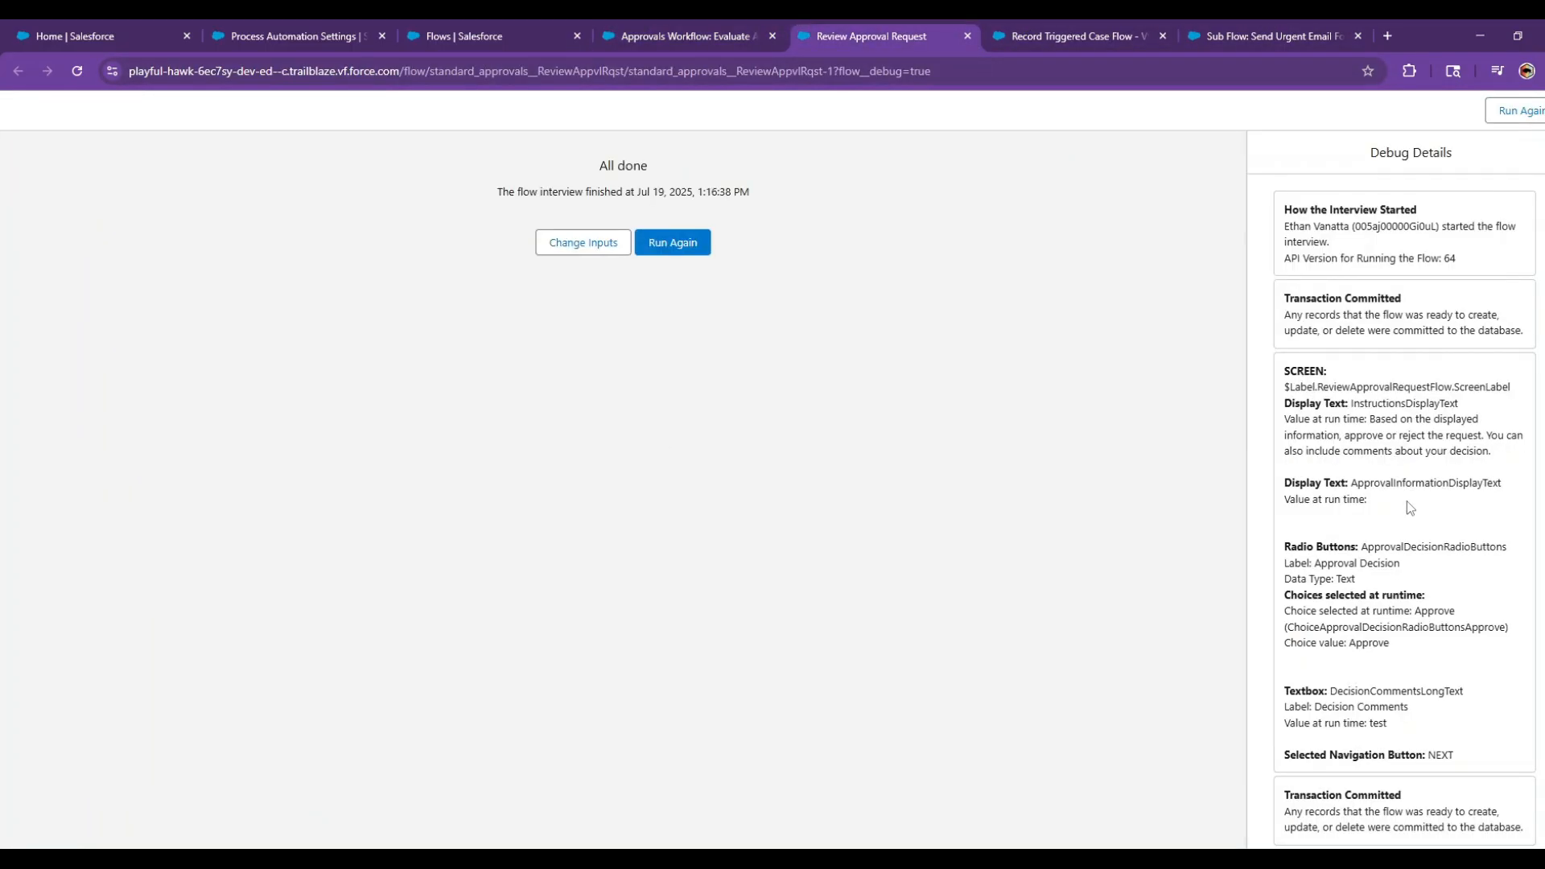
{"action": "left_click", "coordinate": [967, 37]}
Debug the case flow's 1 Day Follow Up path again with Run flow as another user enabled and a user selected
{"action": "left_click", "coordinate": [1203, 157]}
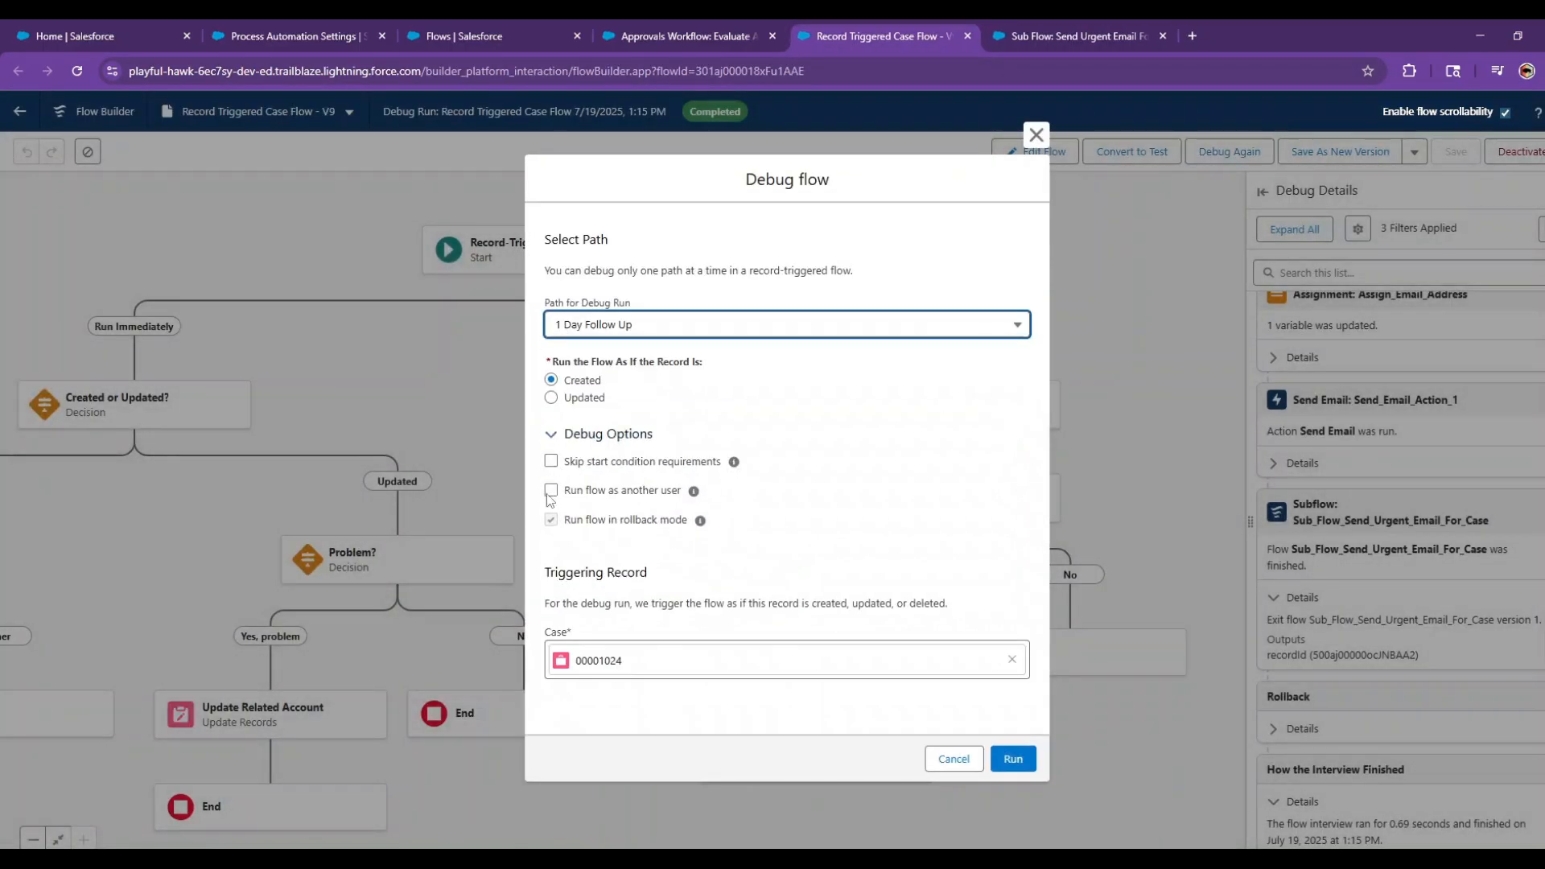
{"action": "left_click", "coordinate": [550, 490]}
{"action": "left_click", "coordinate": [636, 519]}
{"action": "left_click", "coordinate": [667, 600]}
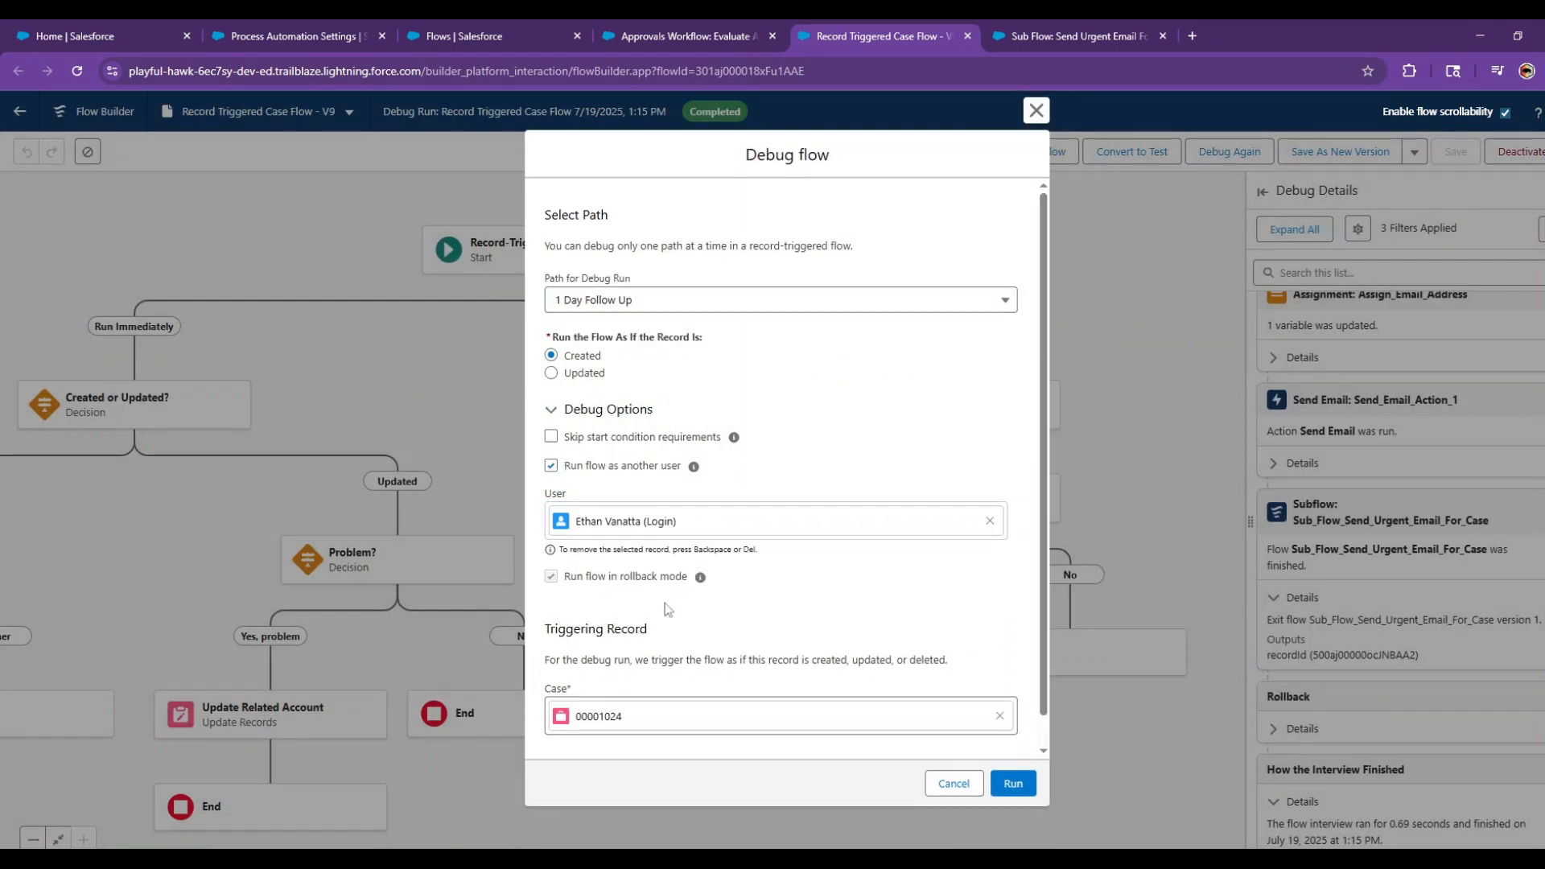
{"action": "left_click", "coordinate": [1014, 784]}
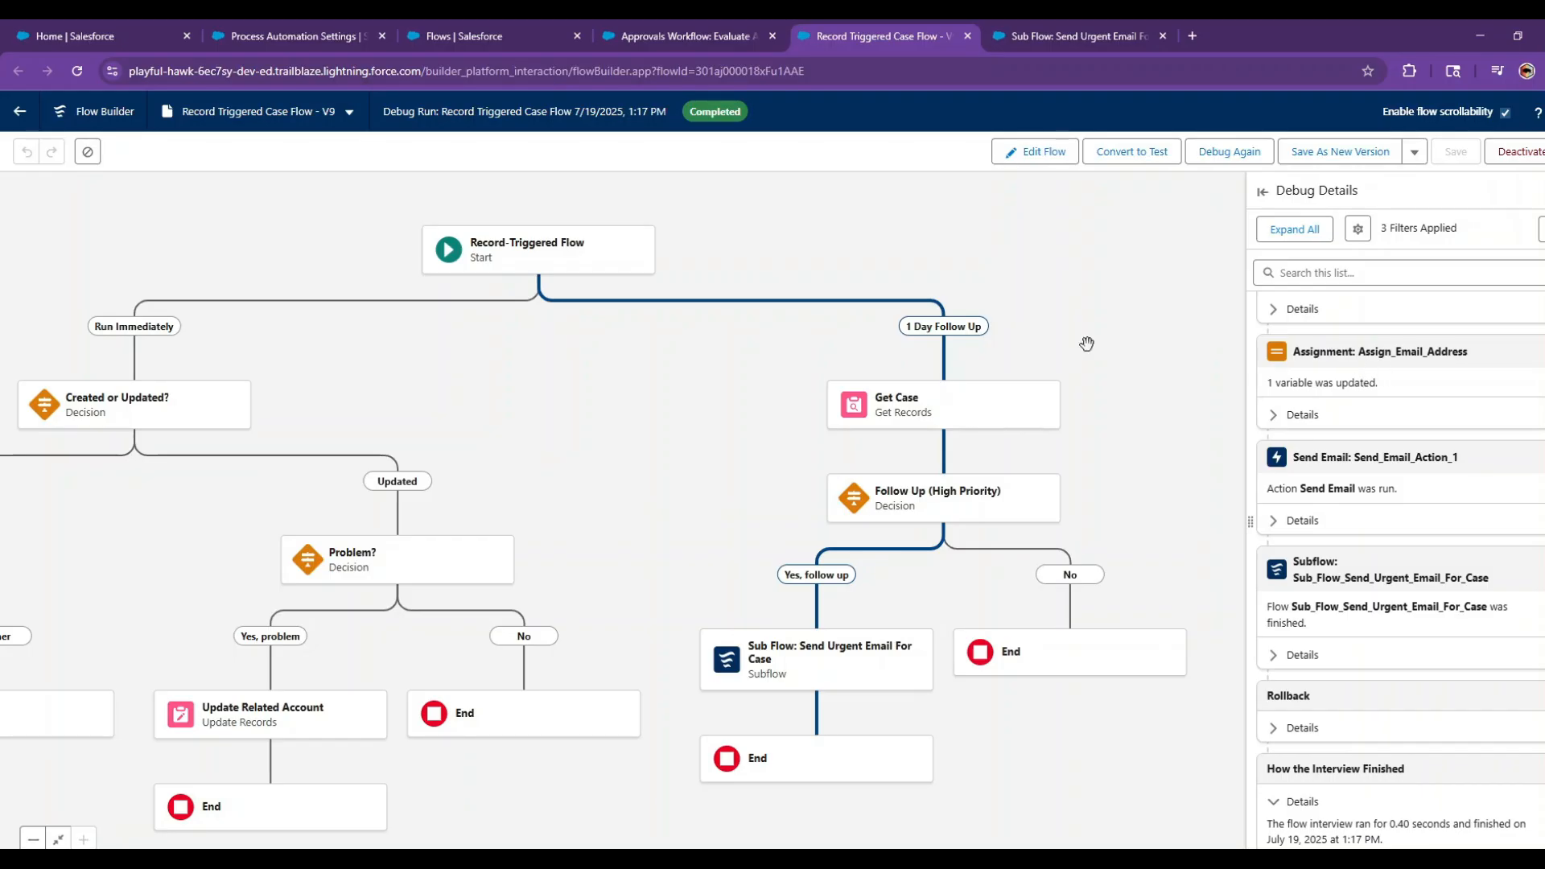
Open the Update Related Account element in the Updated branch and inspect its record update settings
{"action": "left_click_drag", "start_coordinate": [637, 422], "coordinate": [958, 431]}
{"action": "scroll", "coordinate": [958, 431], "scroll_direction": "down", "scroll_amount": 3}
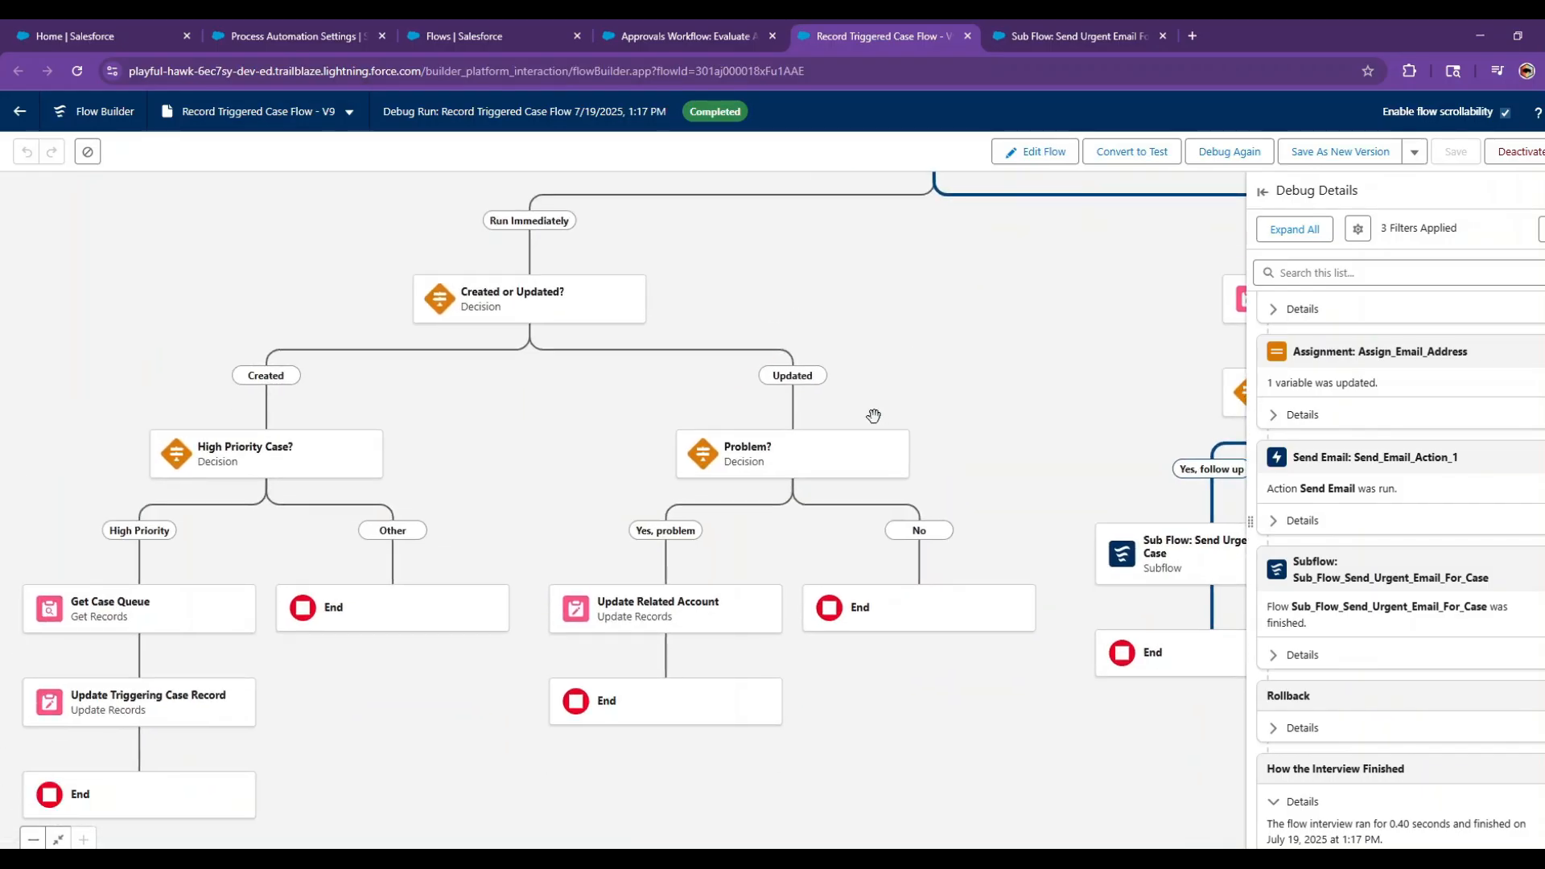
{"action": "left_click", "coordinate": [646, 606]}
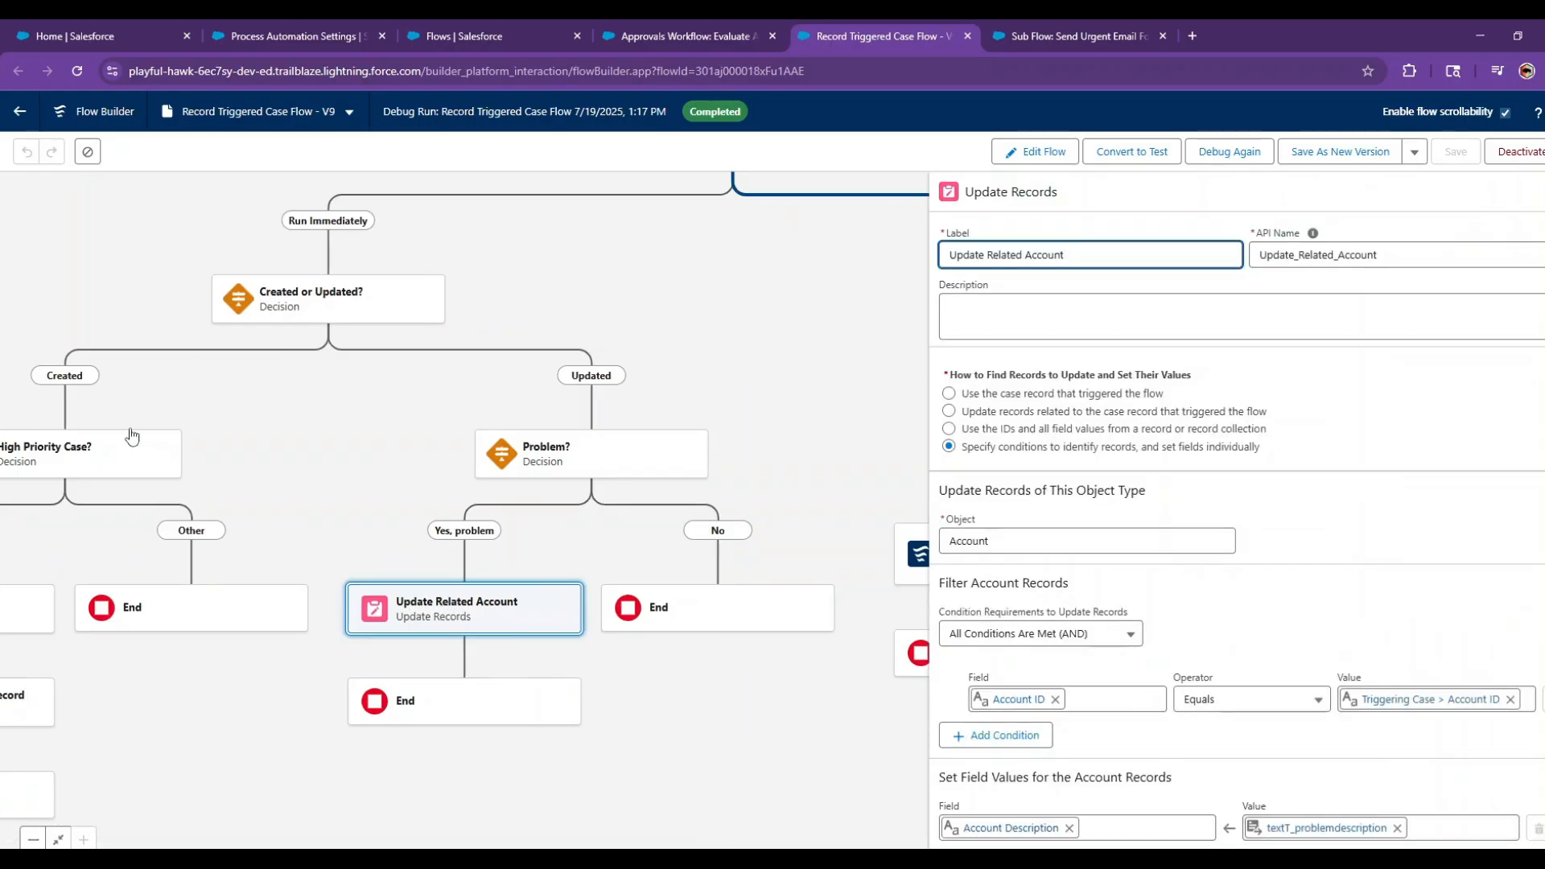
{"action": "left_click_drag", "start_coordinate": [133, 436], "coordinate": [495, 425]}
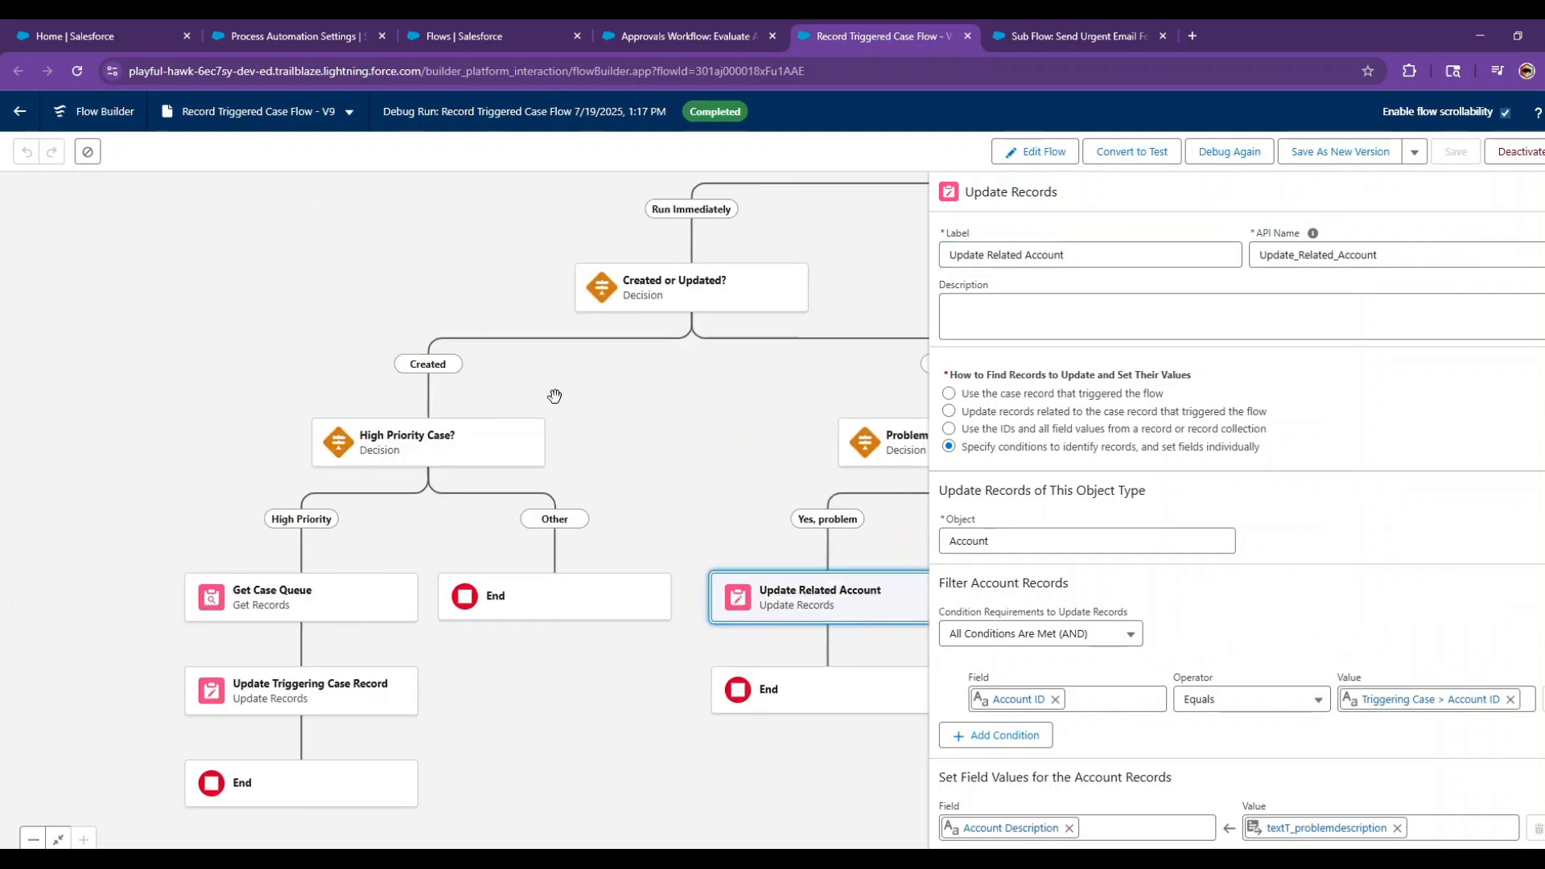
Add Account ID as another case field to set in the Update Triggering Case Record element
{"action": "left_click", "coordinate": [280, 695]}
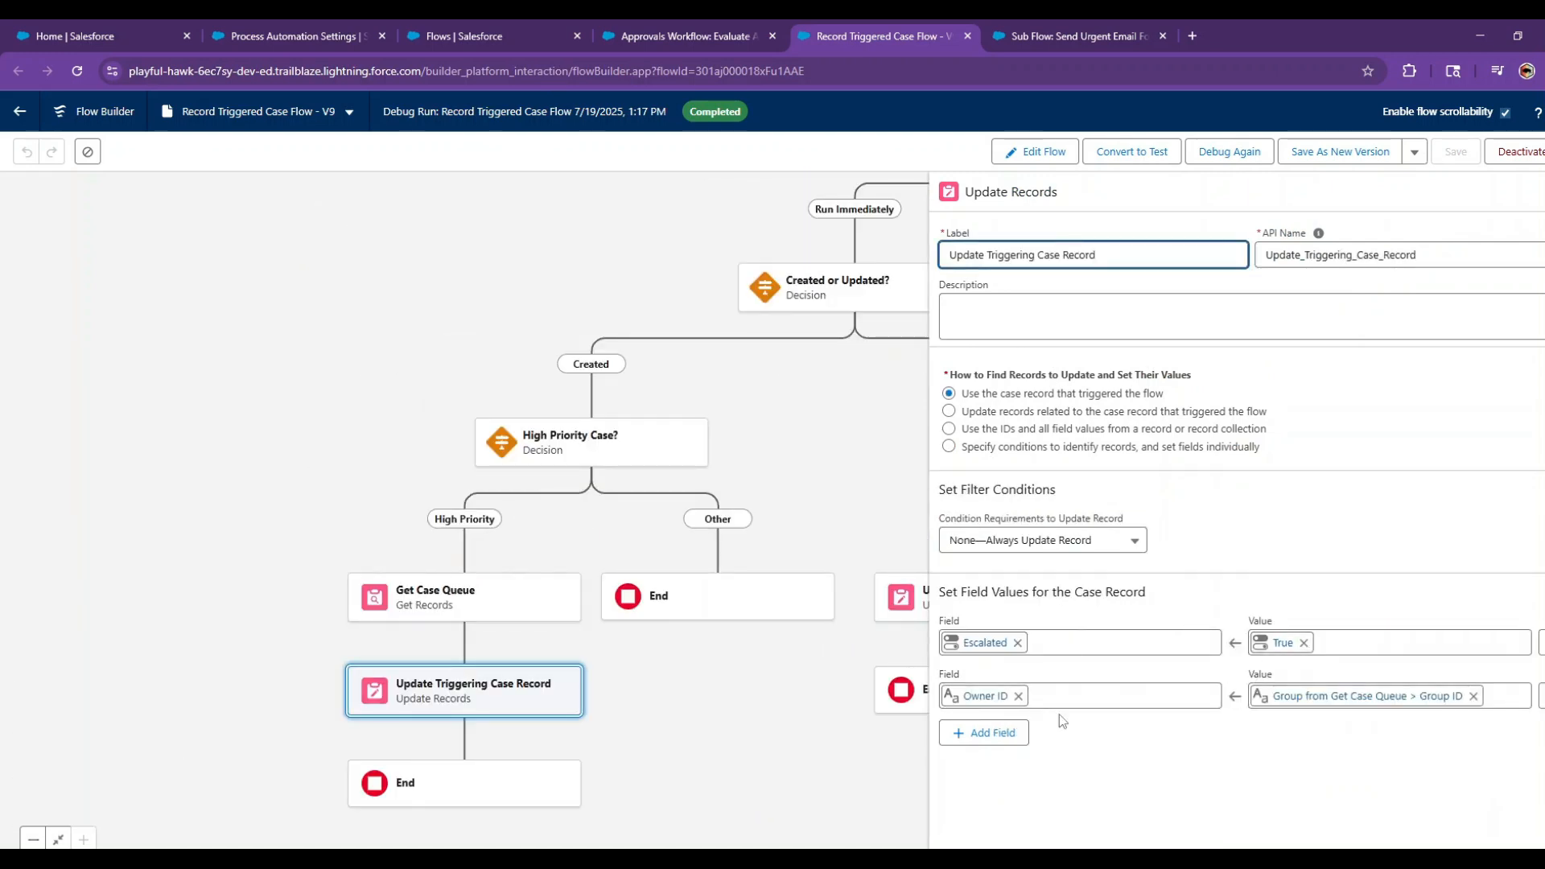
{"action": "left_click", "coordinate": [986, 733]}
{"action": "left_click", "coordinate": [1099, 753]}
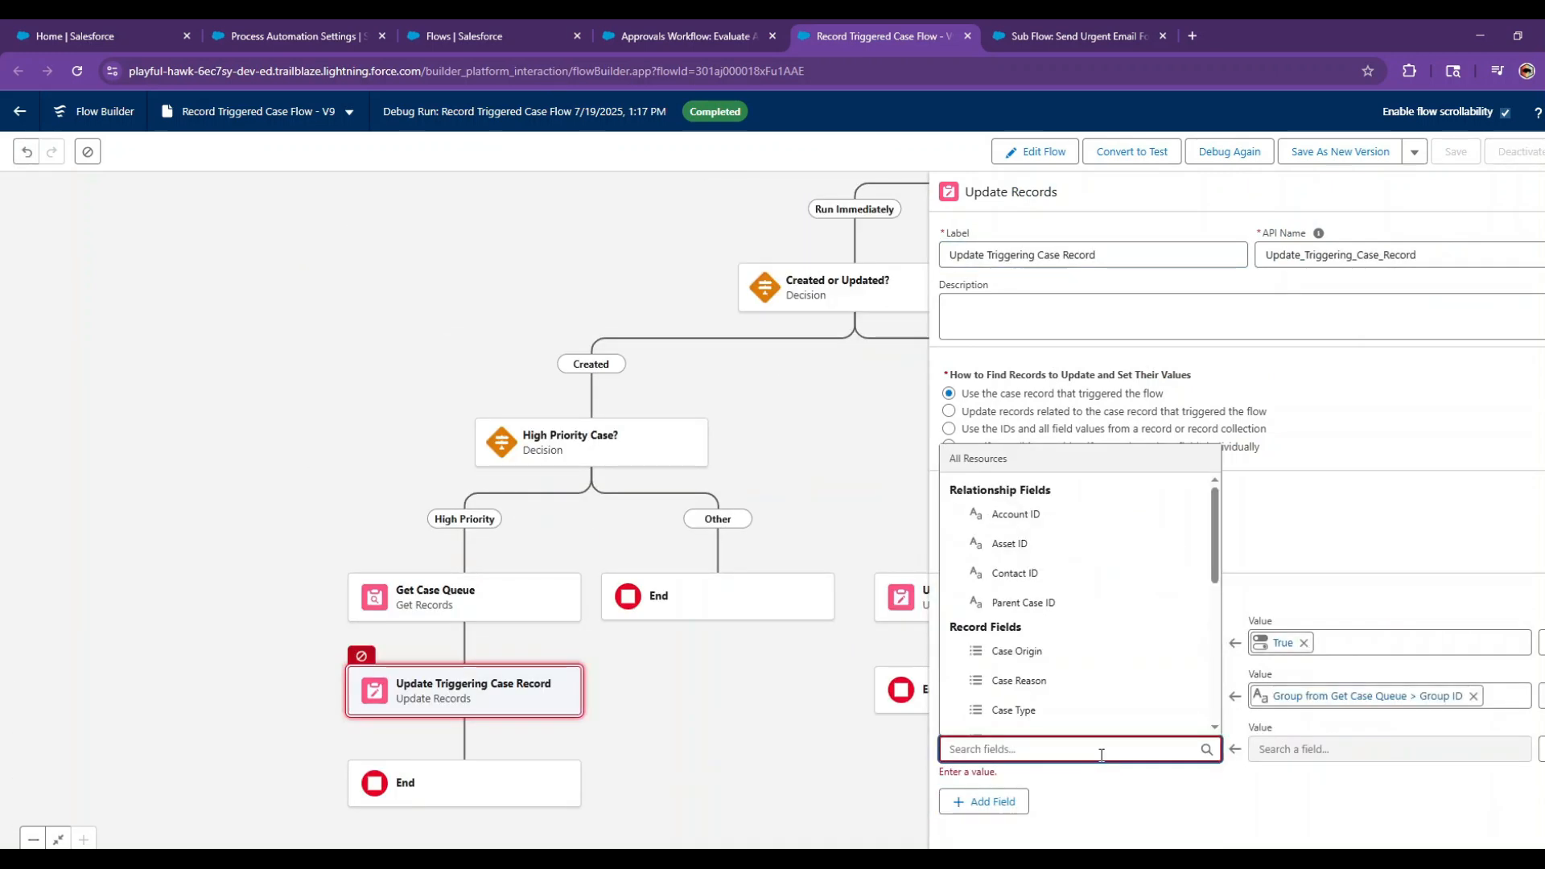
{"action": "left_click", "coordinate": [1046, 515]}
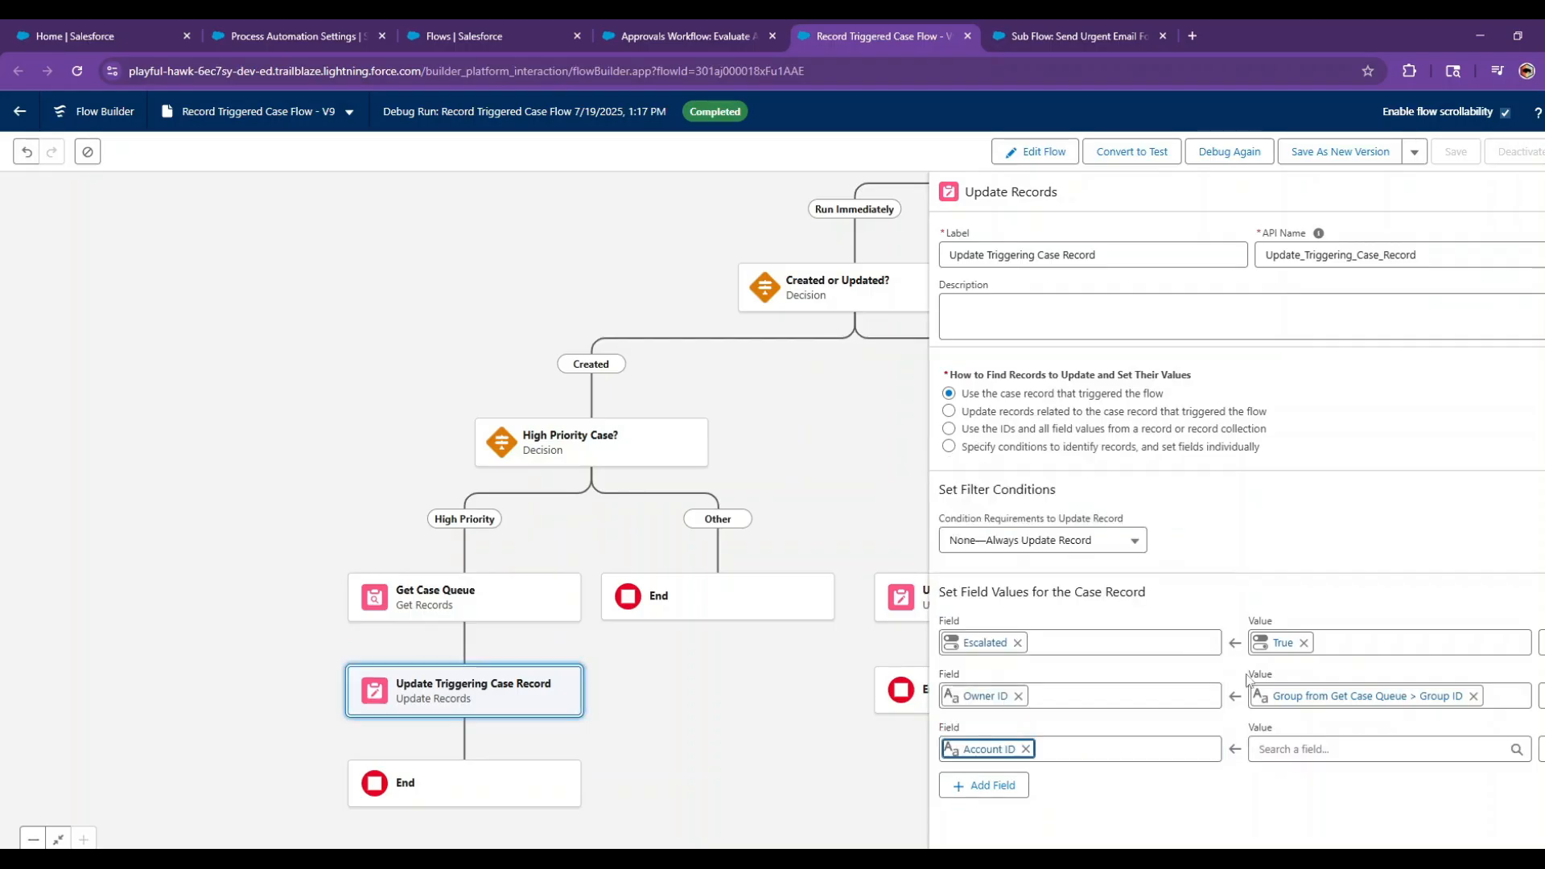
Assign the global constant False as the value of the Account ID field
{"action": "left_click", "coordinate": [1313, 752]}
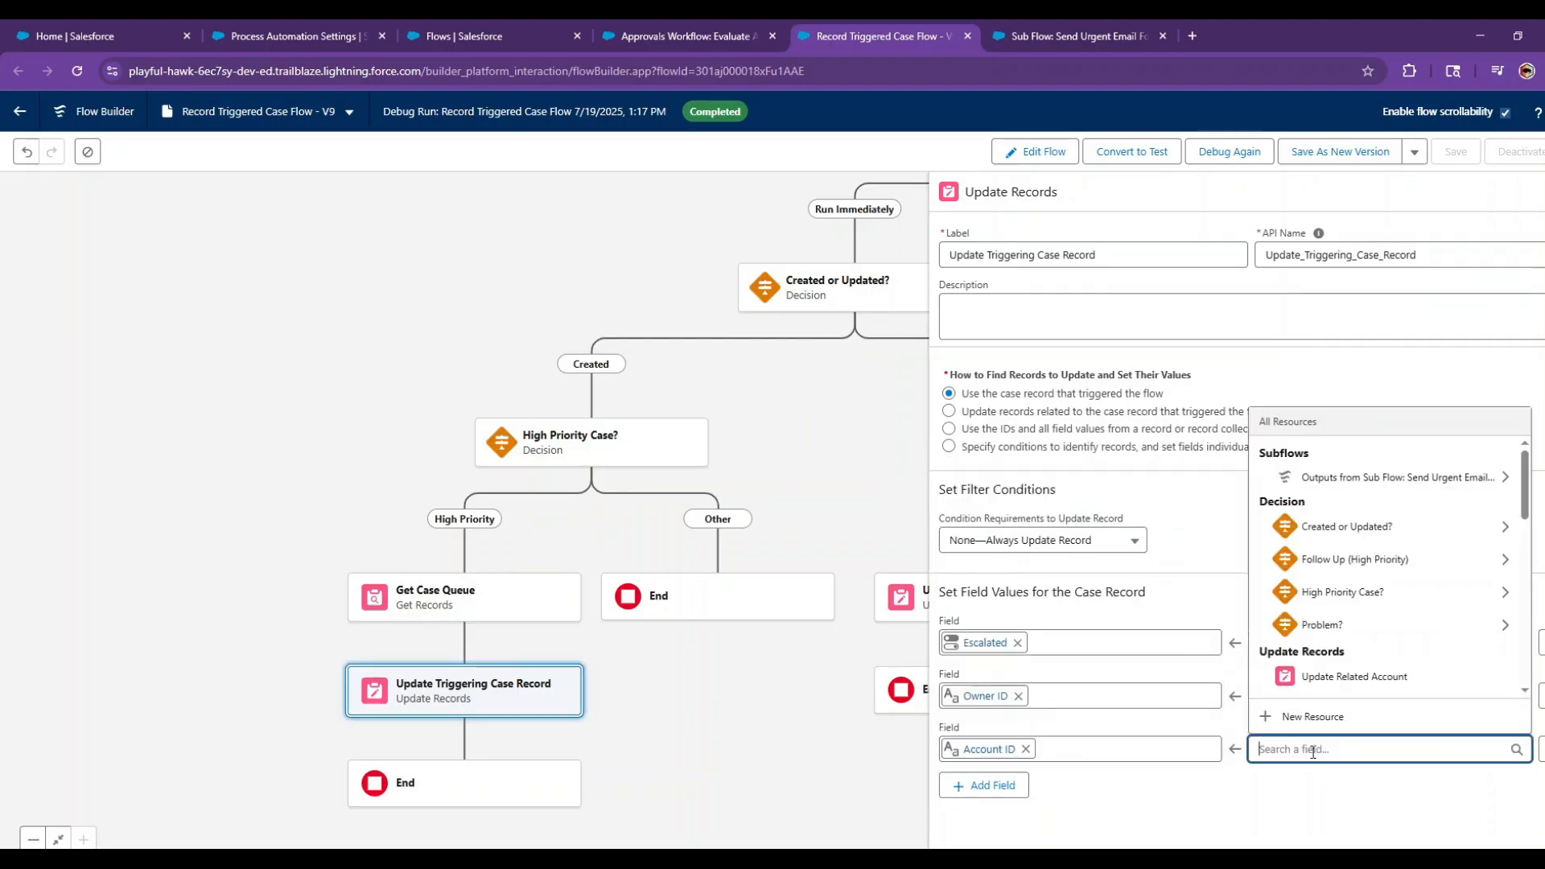
{"action": "type", "text": "value"}
{"action": "key", "text": "BackSpace"}
{"action": "key", "text": "BackSpace"}
{"action": "key", "text": "BackSpace"}
{"action": "key", "text": "BackSpace"}
{"action": "key", "text": "BackSpace"}
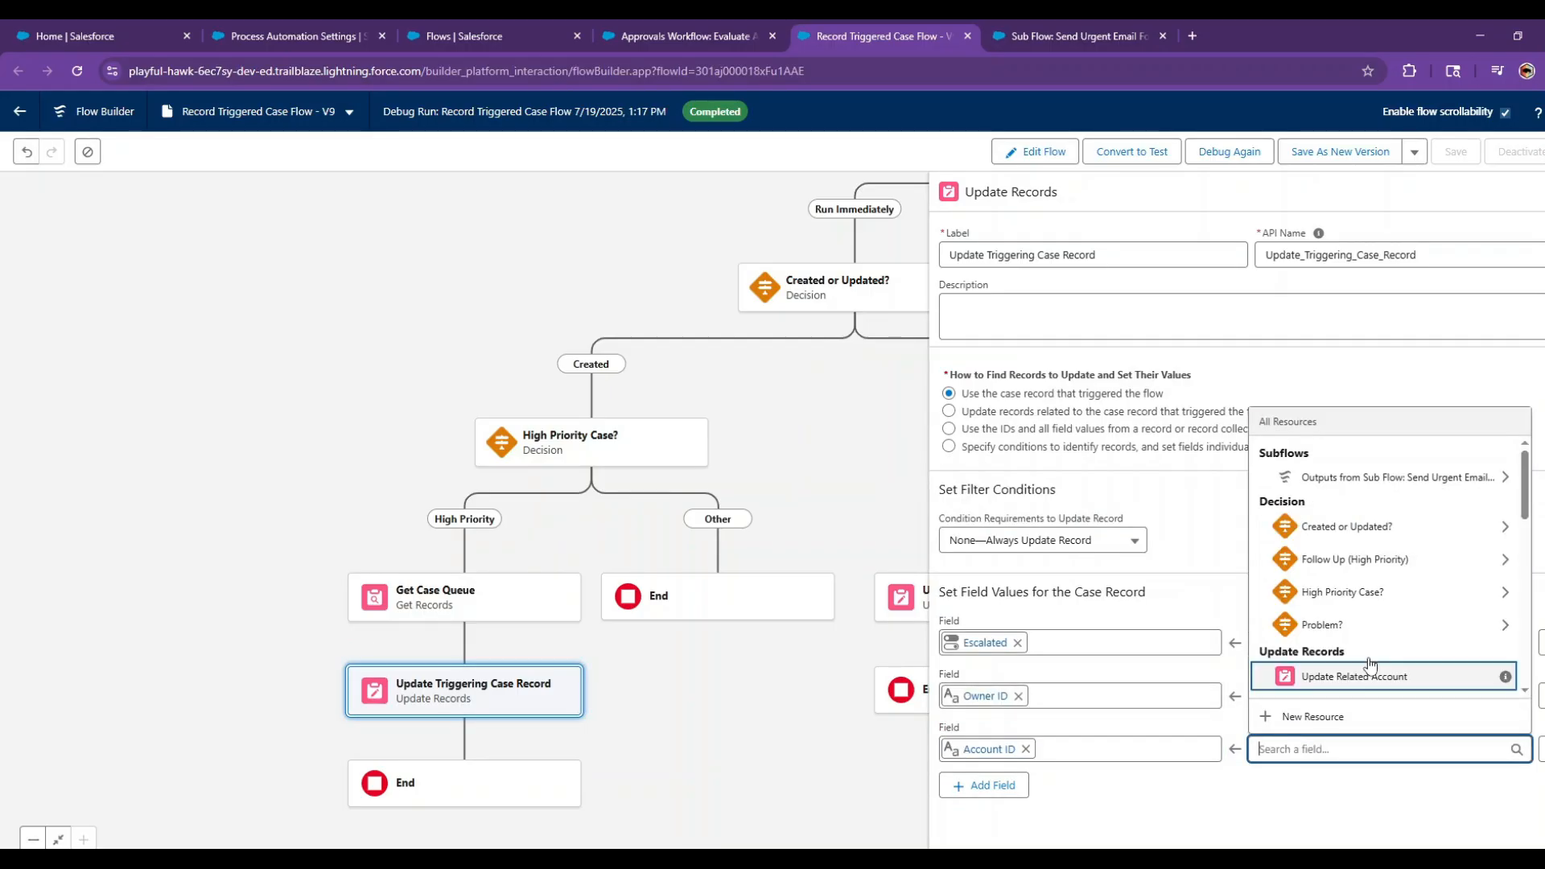
{"action": "scroll", "coordinate": [1371, 663], "scroll_direction": "down", "scroll_amount": 5}
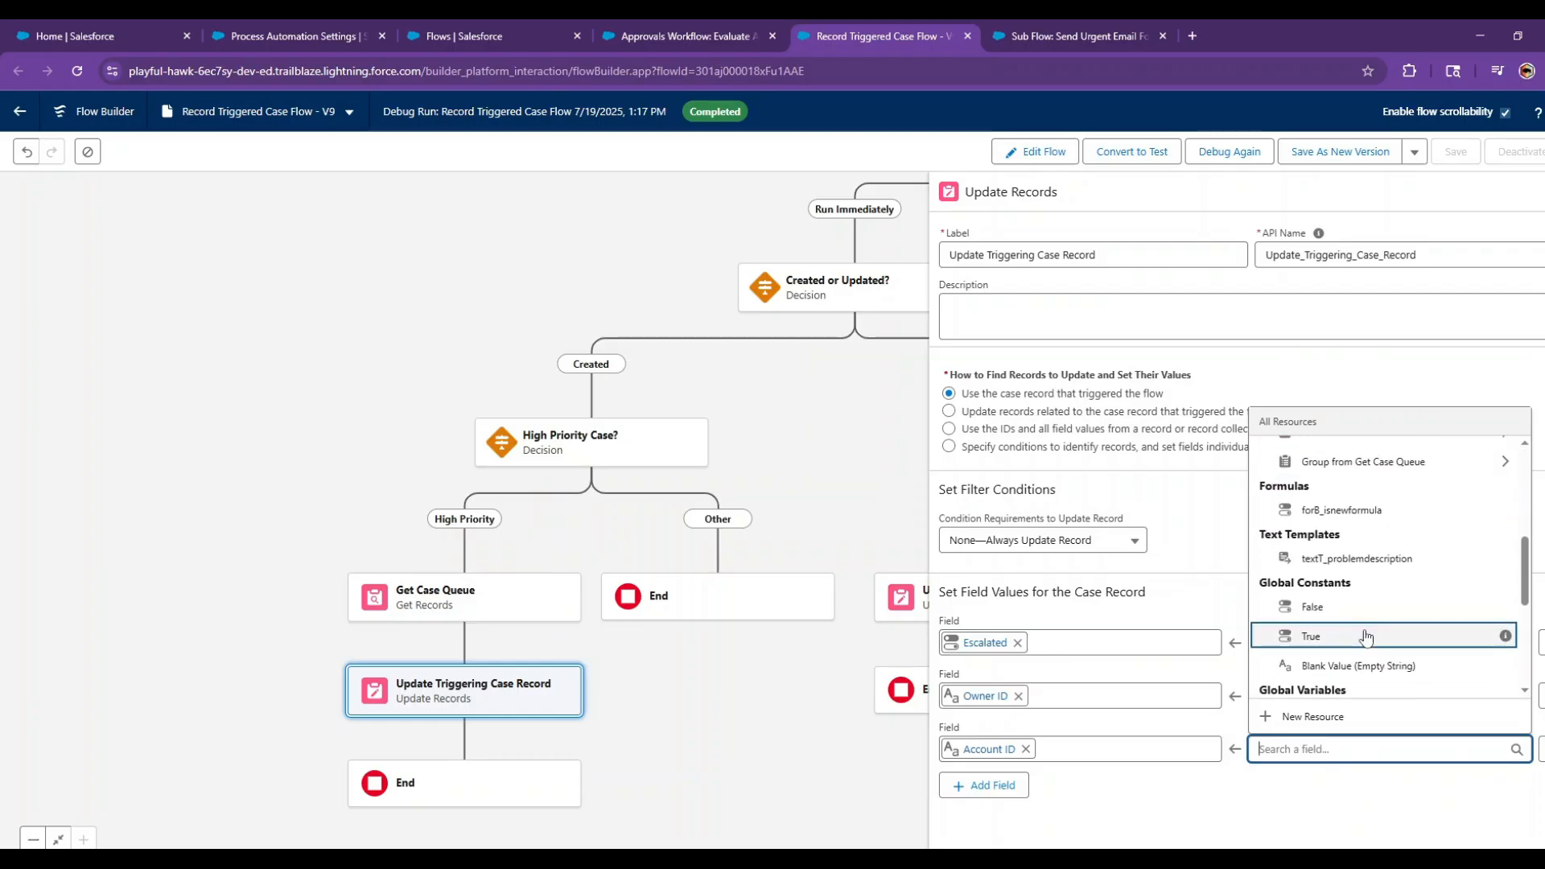
{"action": "left_click", "coordinate": [1360, 608]}
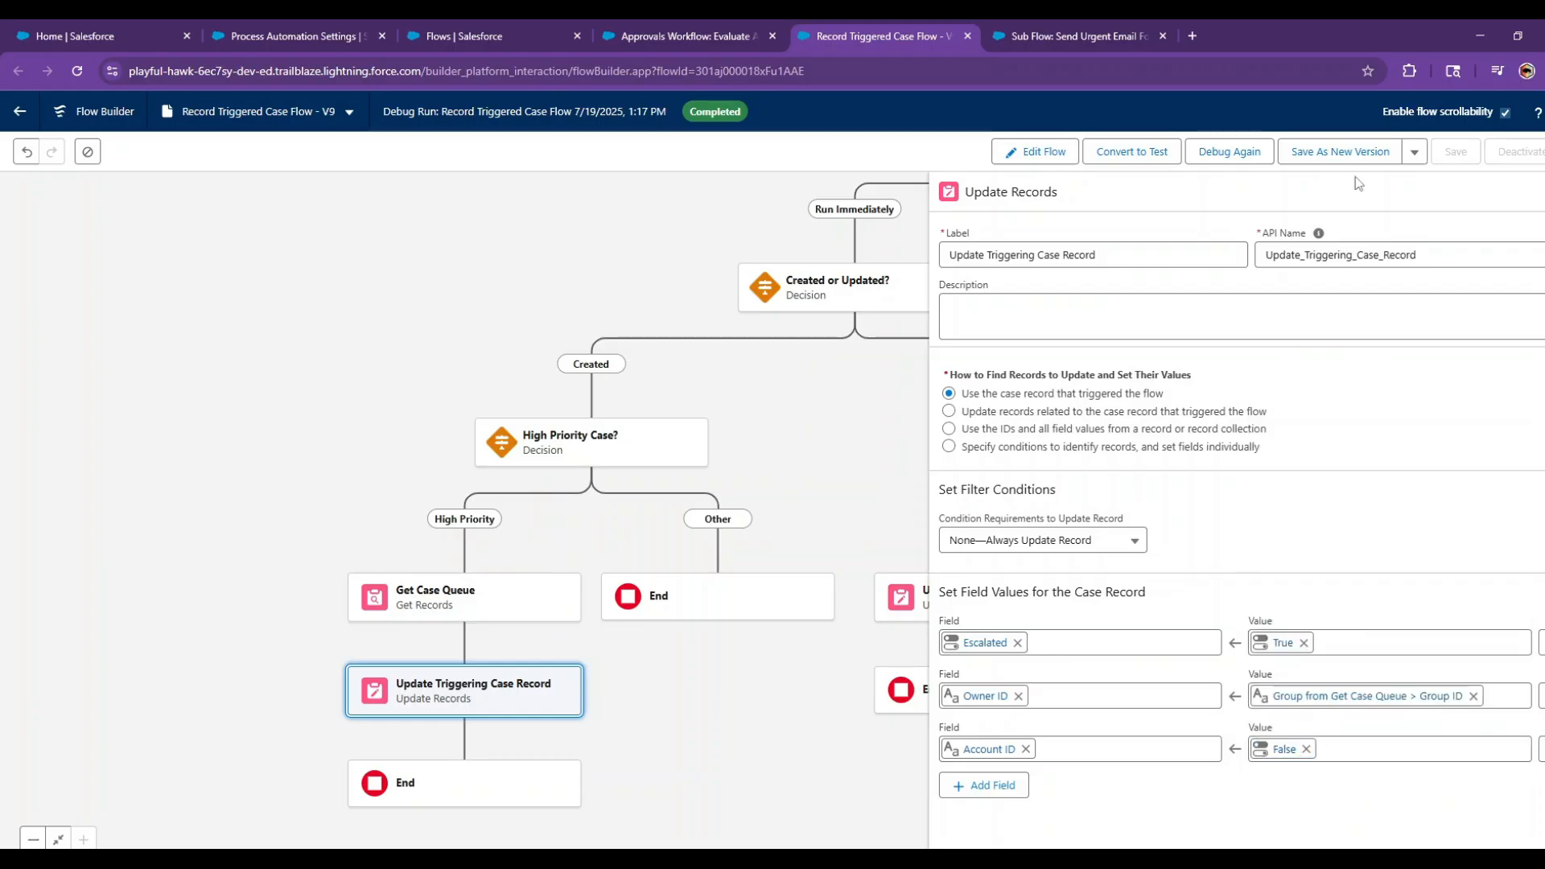
Save the record-triggered case flow as a new version and return it to edit mode
{"action": "left_click", "coordinate": [1352, 153]}
{"action": "left_click", "coordinate": [1091, 618]}
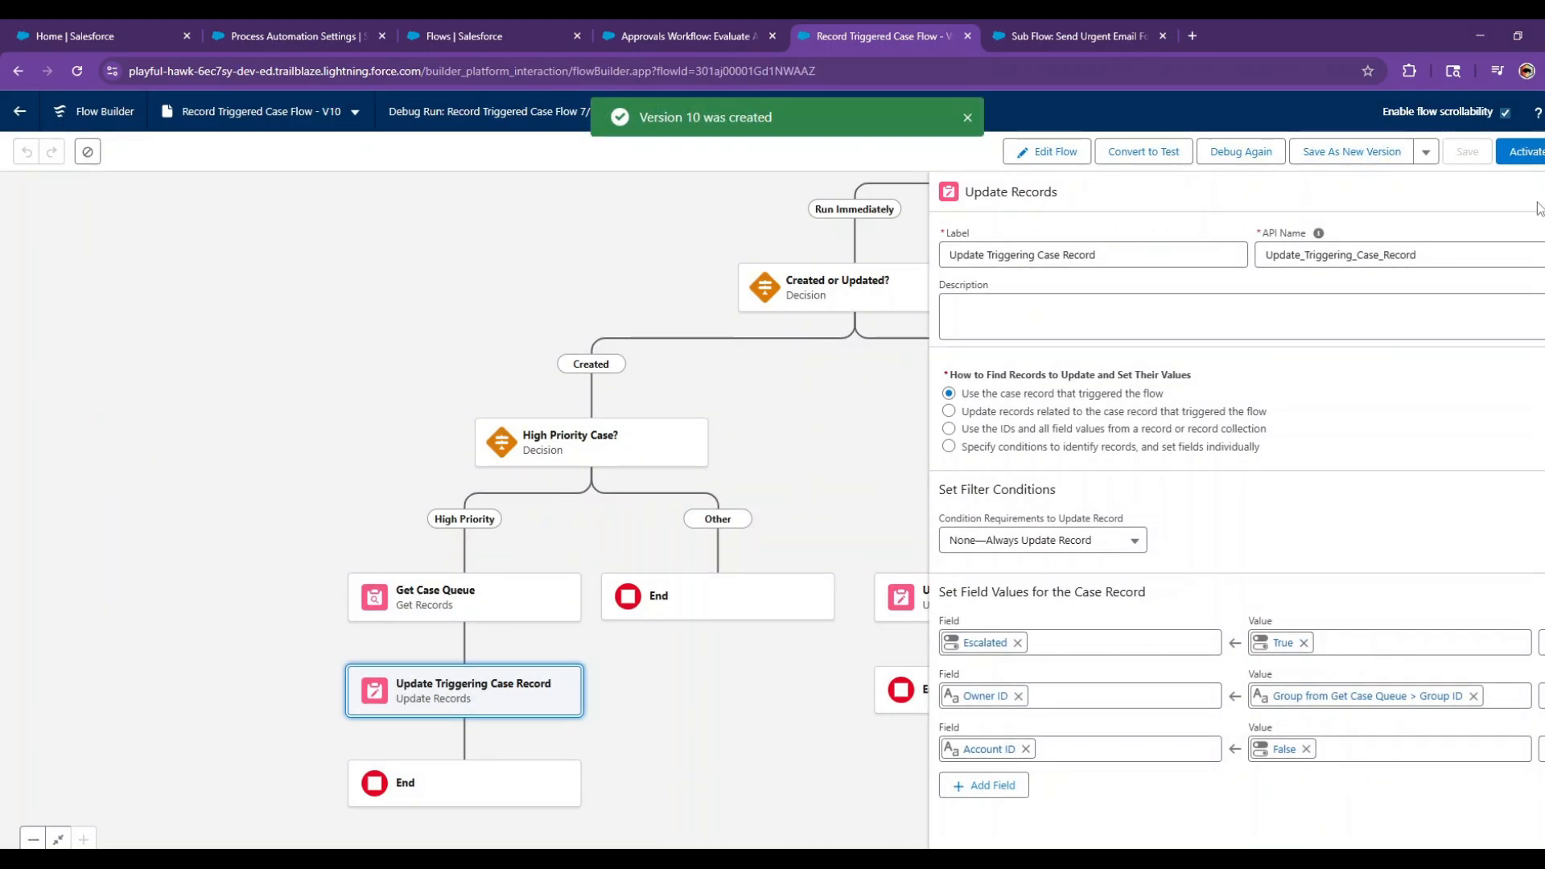
{"action": "left_click", "coordinate": [1047, 152]}
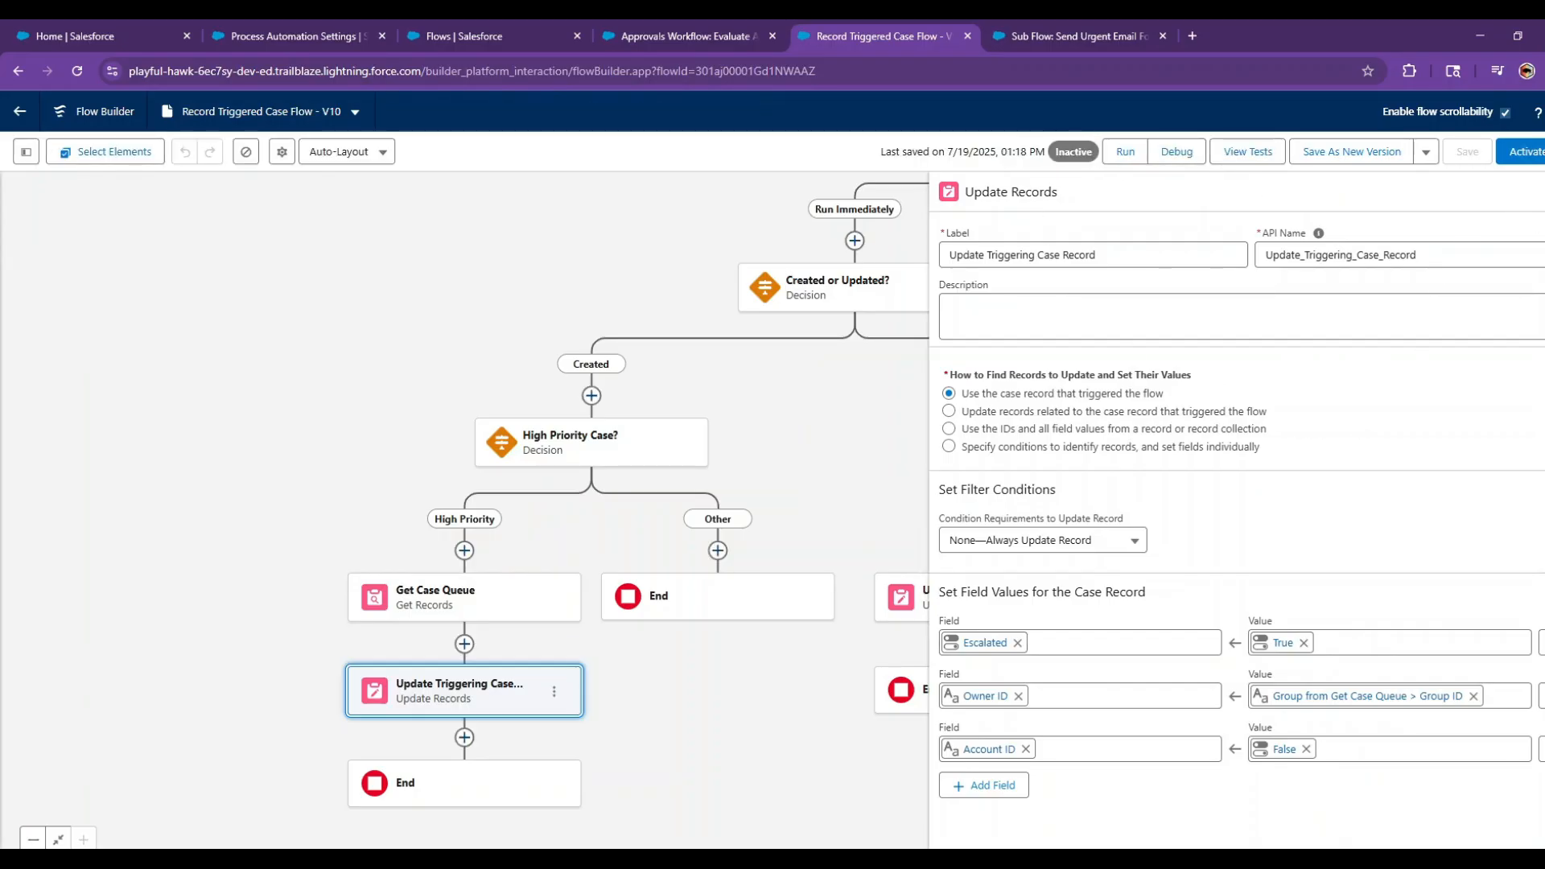
Close the element settings and debug the Run Immediately path as if case 00001024 were created
{"action": "key", "text": "Escape"}
{"action": "left_click", "coordinate": [1183, 155]}
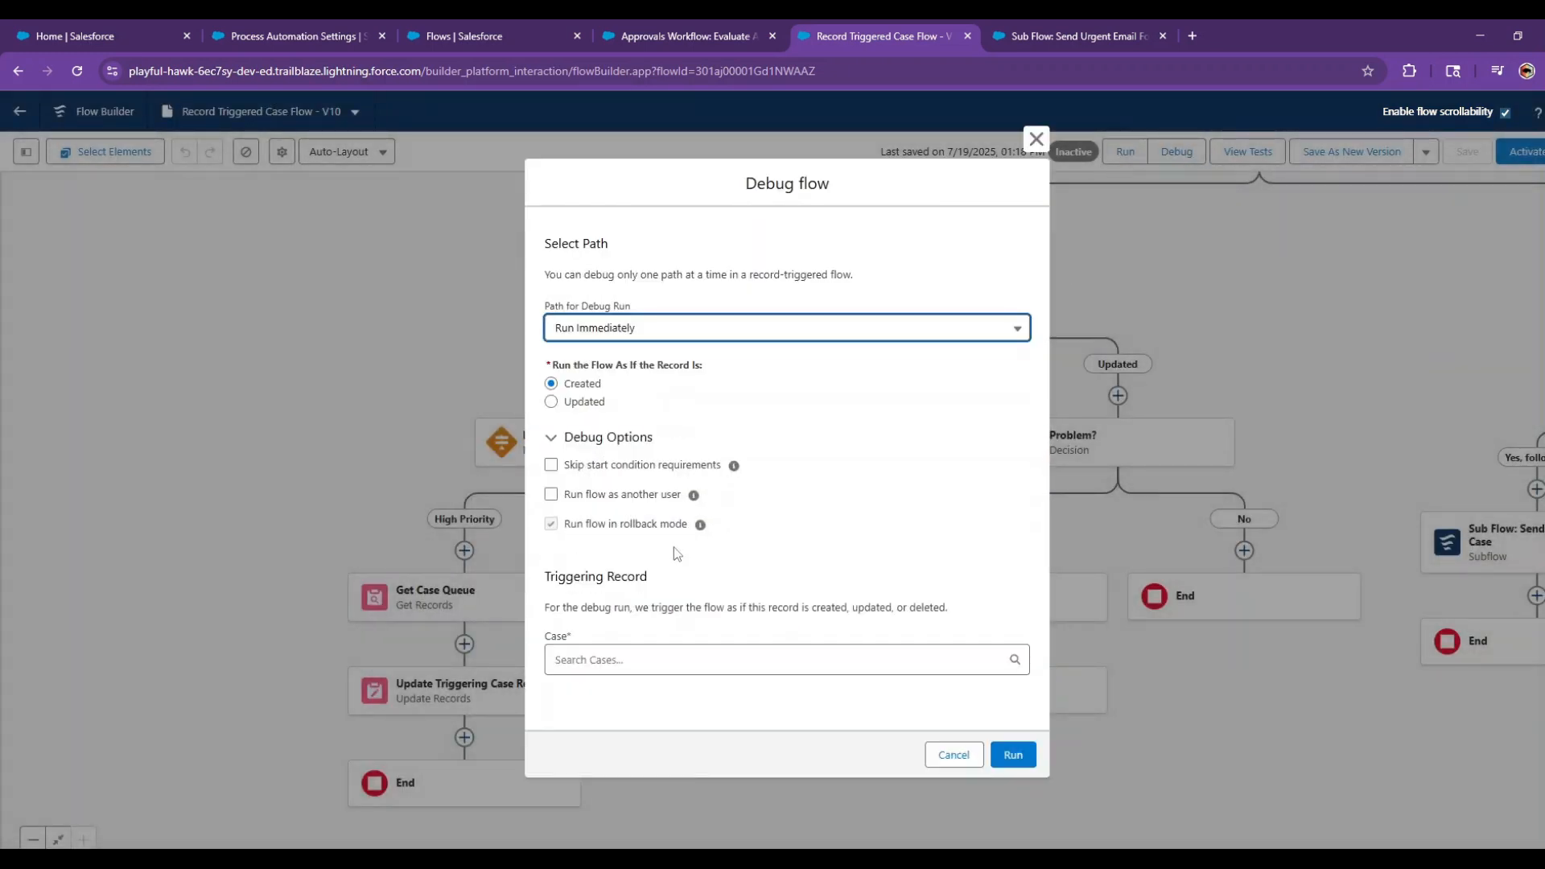
{"action": "left_click", "coordinate": [612, 660]}
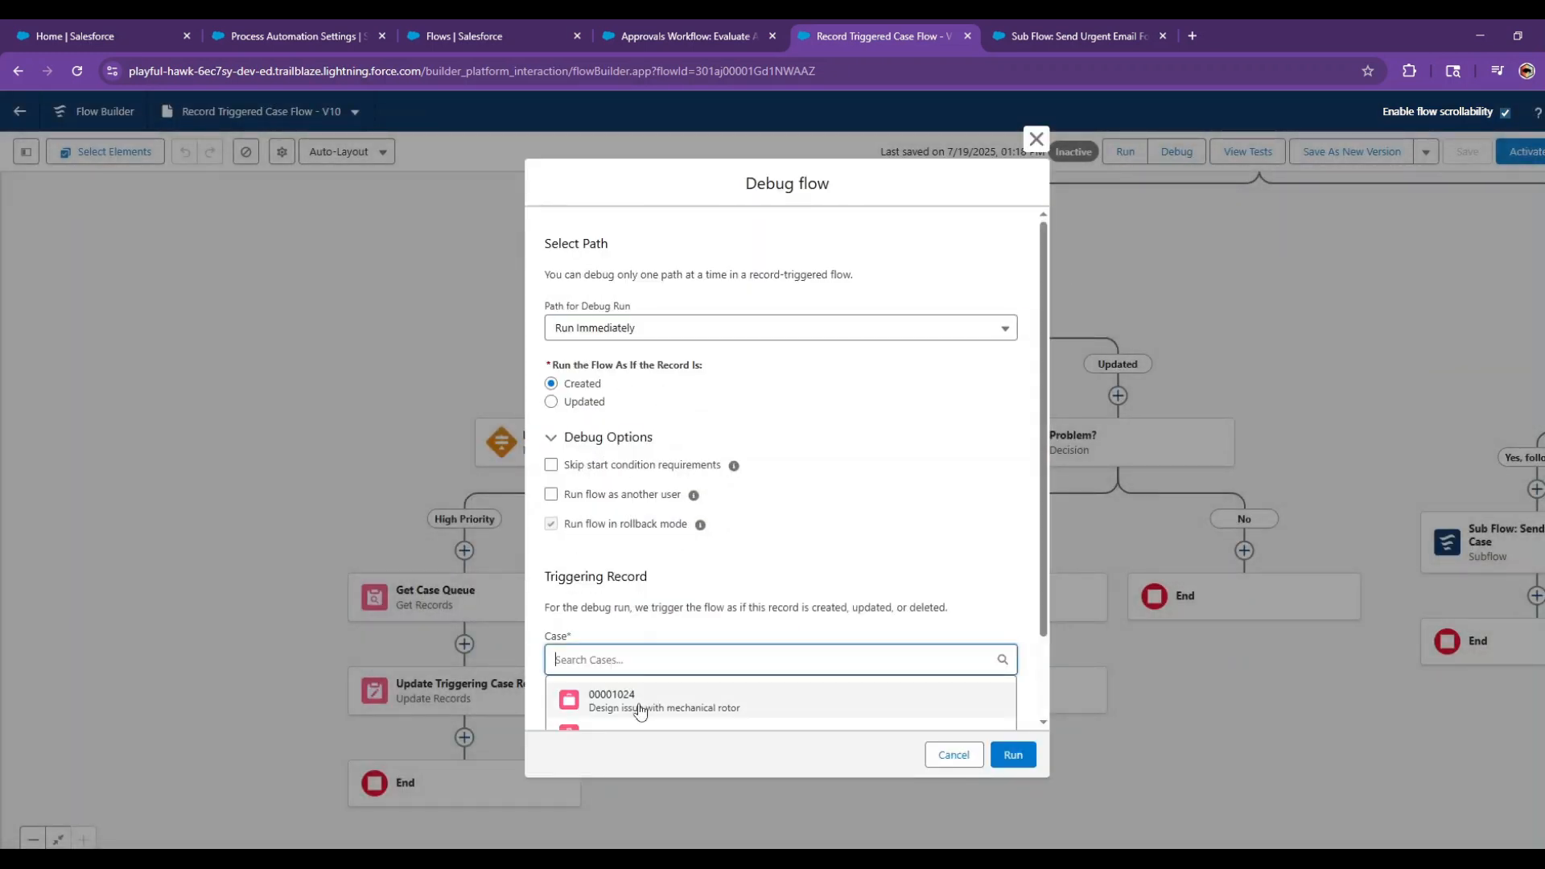
{"action": "left_click", "coordinate": [638, 700]}
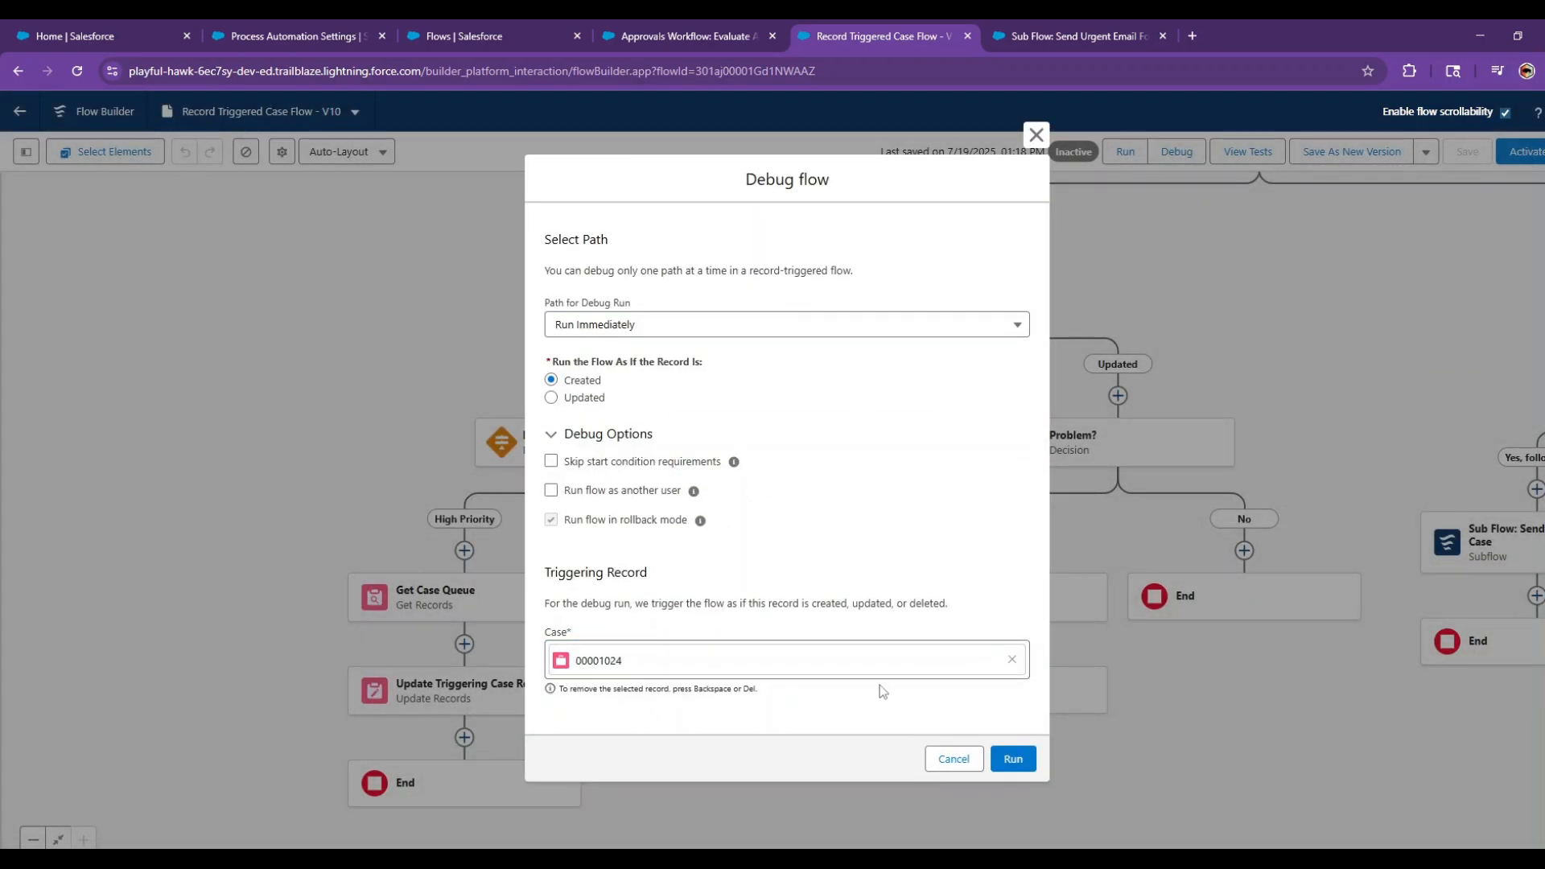
{"action": "left_click", "coordinate": [1018, 759]}
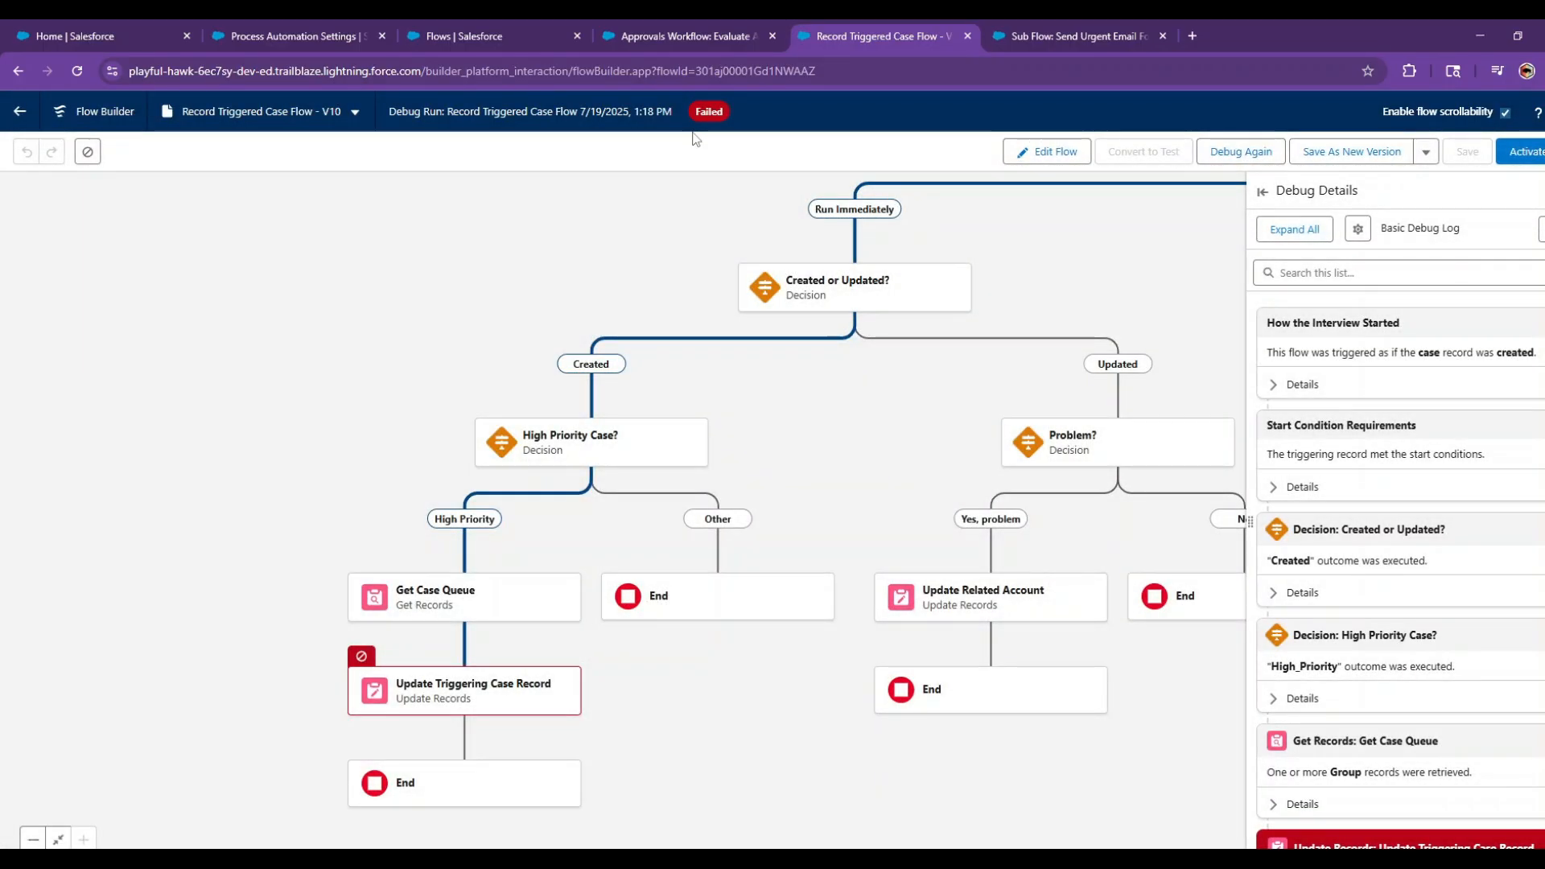
Examine the error, field assignments and triggering record values logged for Update Triggering Case Record, and return to editing the flow
{"action": "scroll", "coordinate": [1489, 593], "scroll_direction": "down", "scroll_amount": 10}
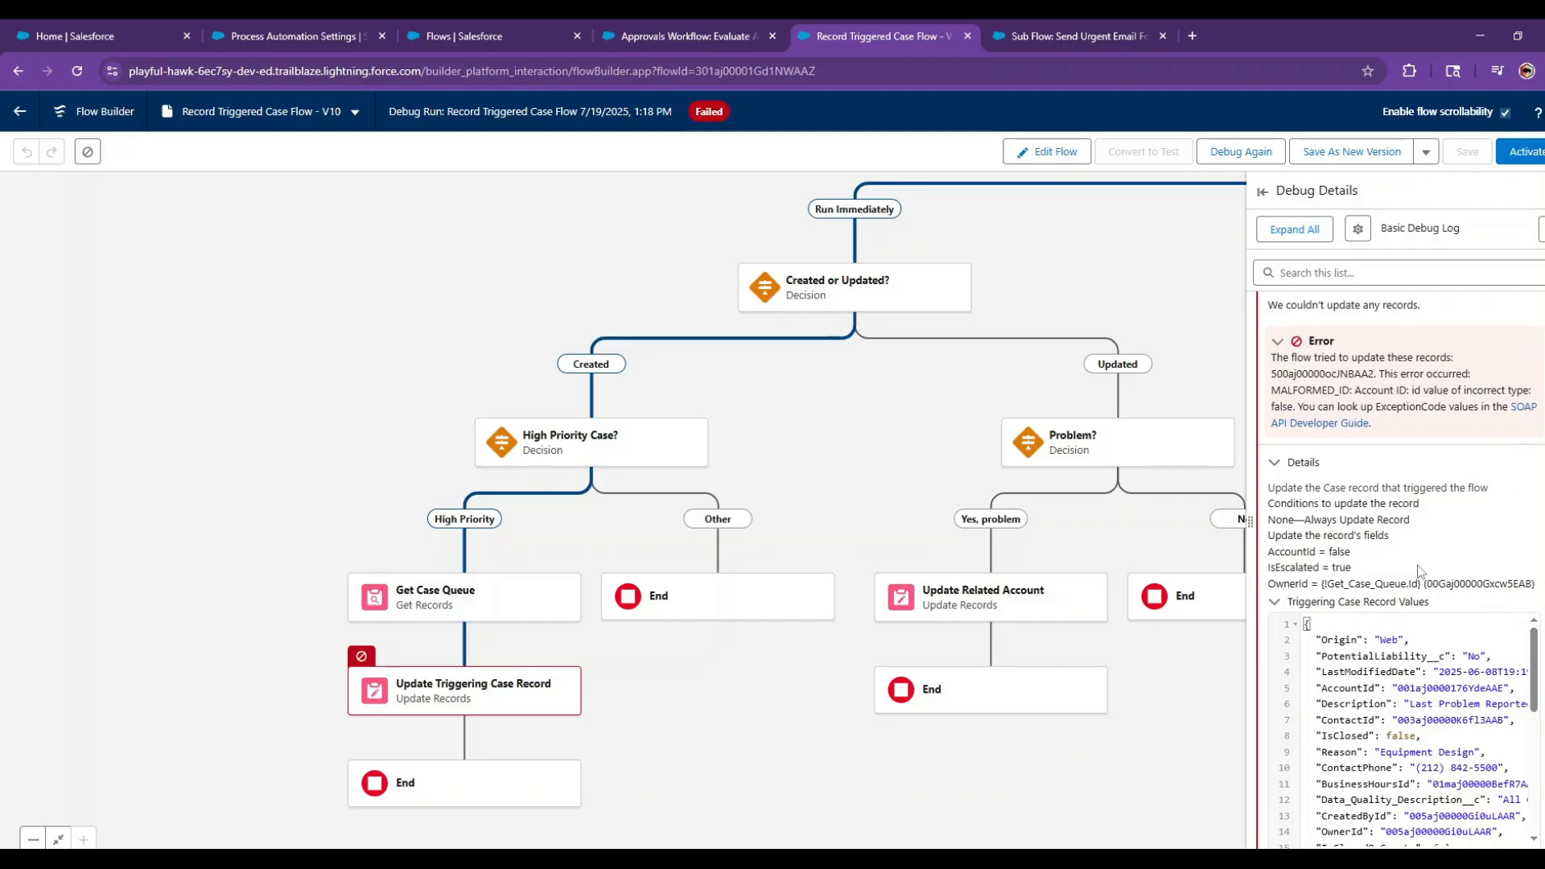
{"action": "scroll", "coordinate": [1418, 570], "scroll_direction": "down", "scroll_amount": 1}
{"action": "scroll", "coordinate": [1359, 457], "scroll_direction": "up", "scroll_amount": 2}
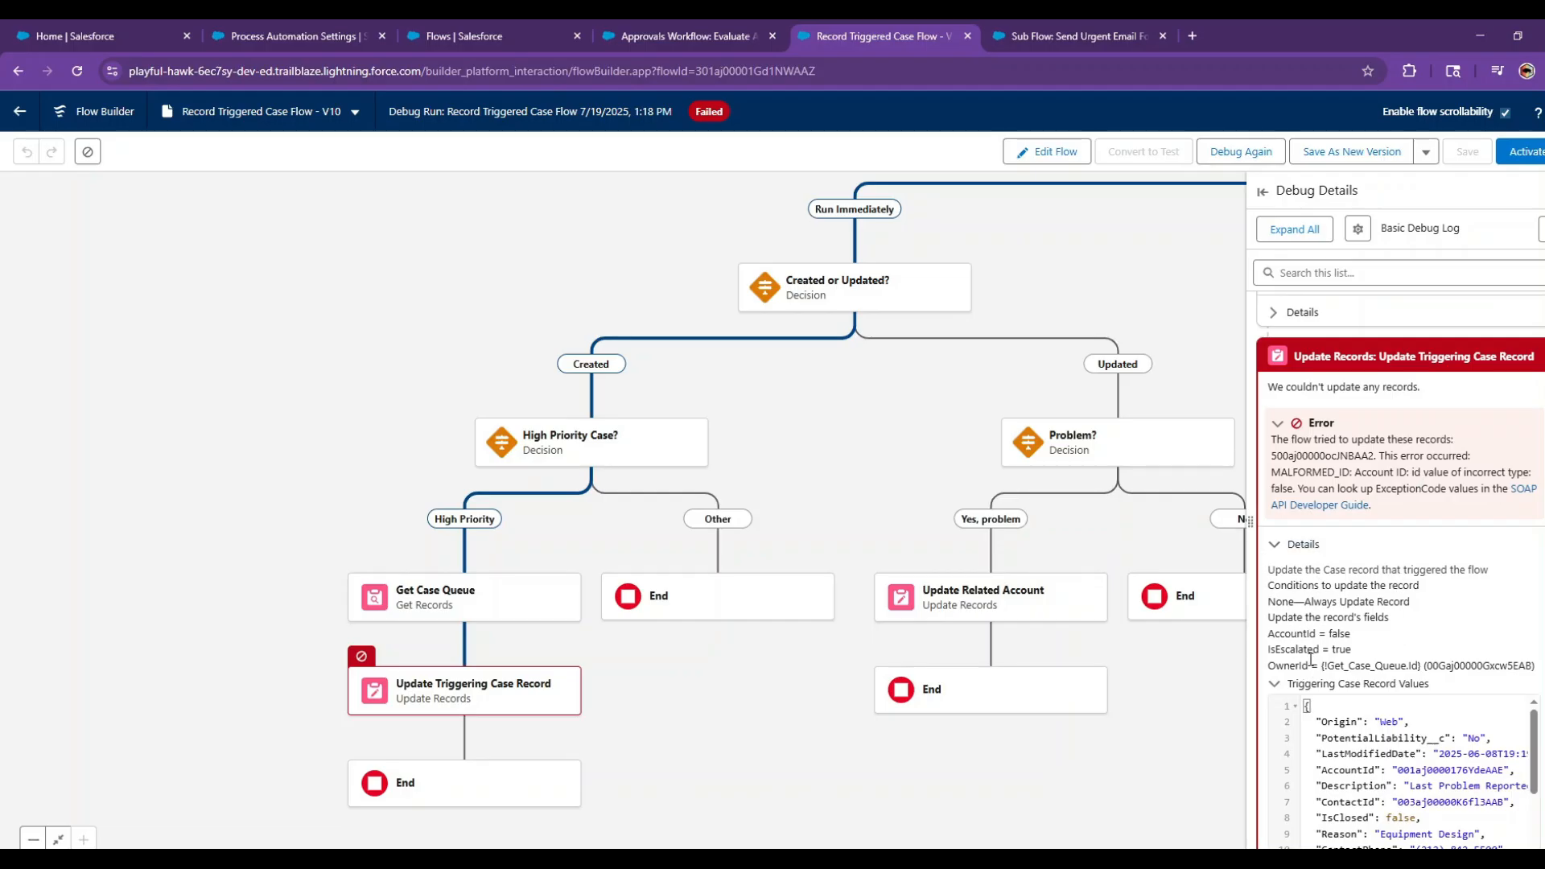
{"action": "triple_click", "coordinate": [1335, 633]}
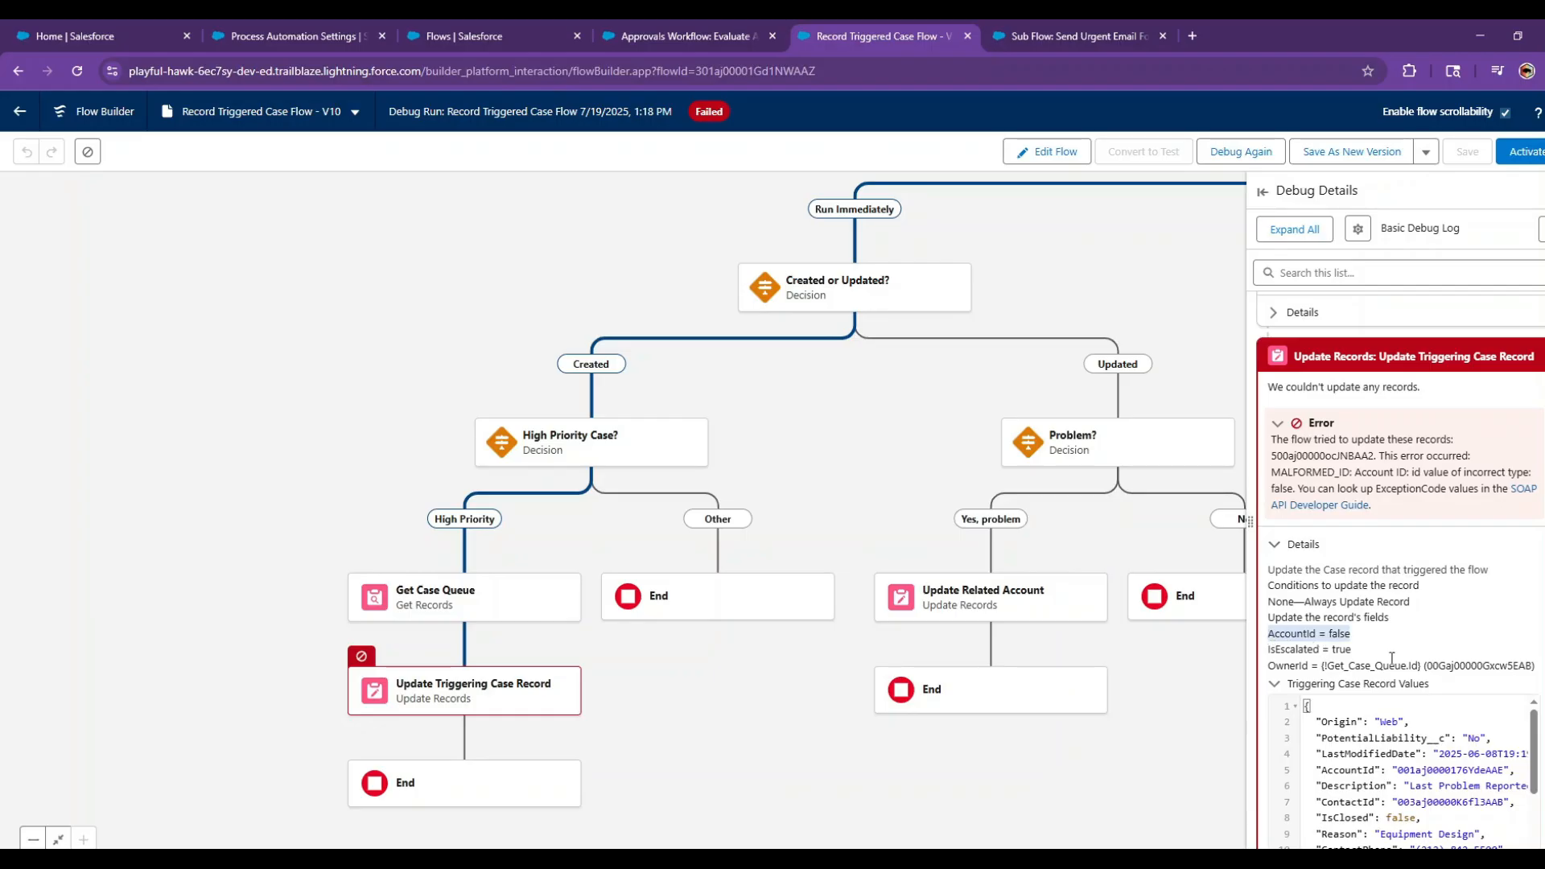
{"action": "scroll", "coordinate": [1397, 668], "scroll_direction": "down", "scroll_amount": 3}
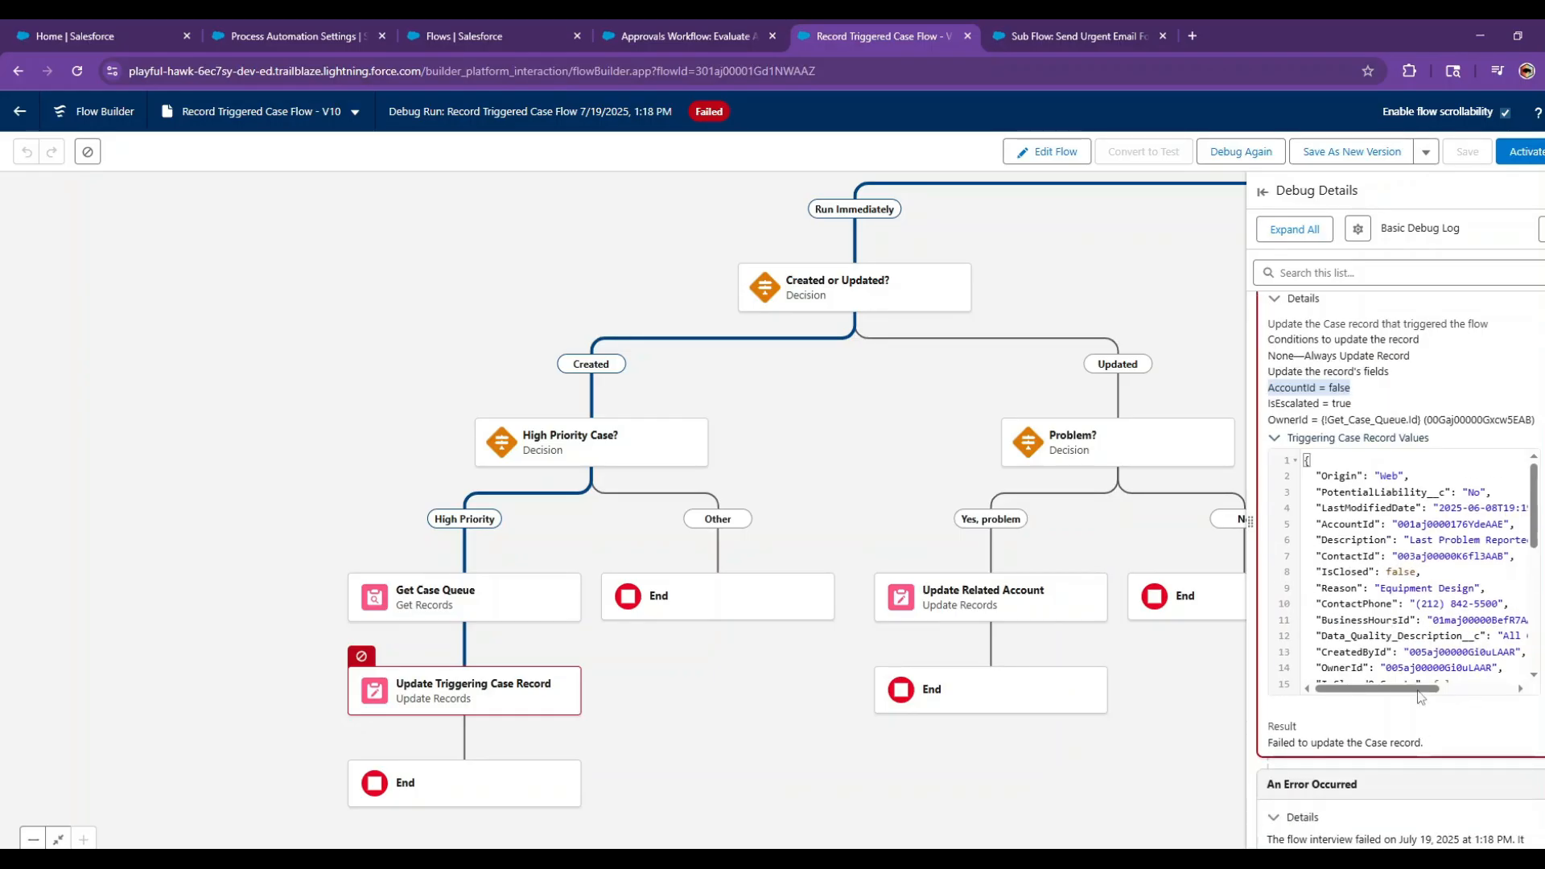
{"action": "scroll", "coordinate": [1410, 615], "scroll_direction": "down", "scroll_amount": 3}
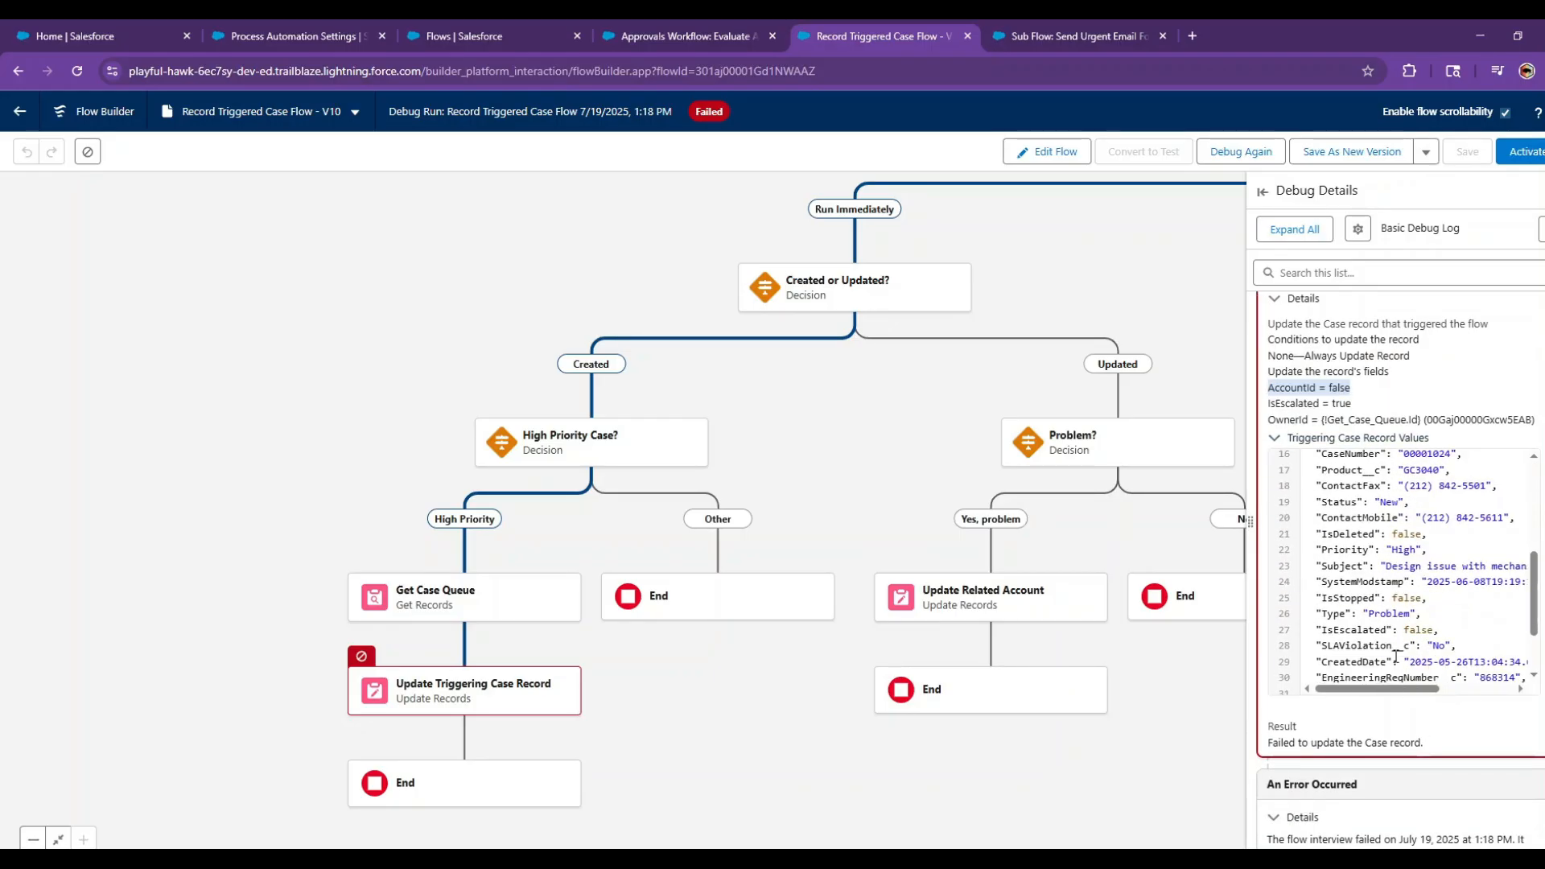
{"action": "scroll", "coordinate": [1408, 684], "scroll_direction": "down", "scroll_amount": 2}
{"action": "scroll", "coordinate": [1396, 656], "scroll_direction": "up", "scroll_amount": 2}
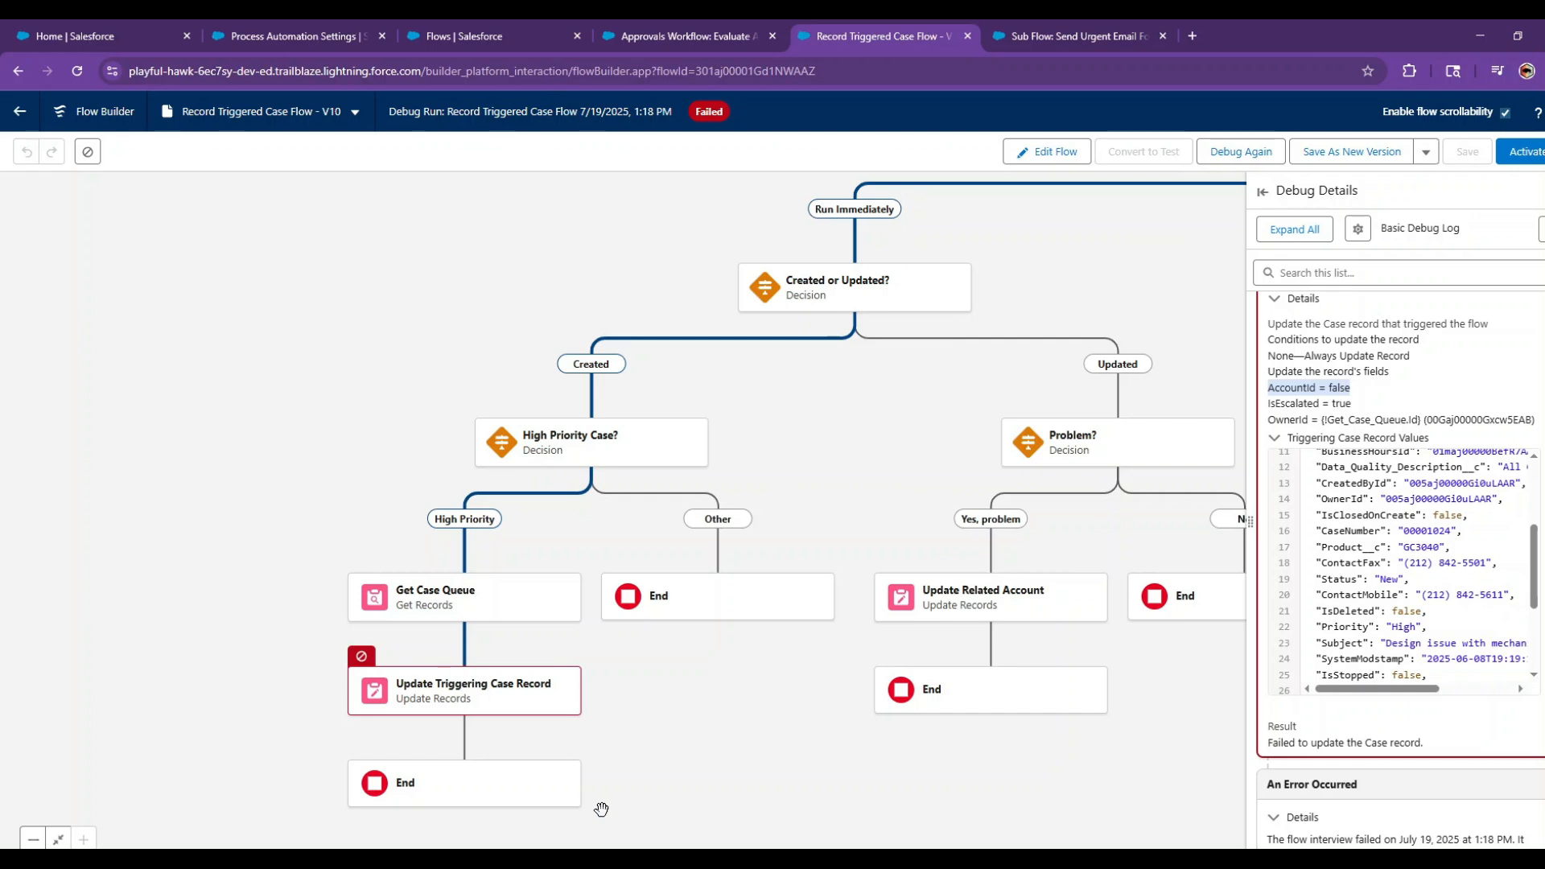
{"action": "scroll", "coordinate": [1365, 821], "scroll_direction": "down", "scroll_amount": 1}
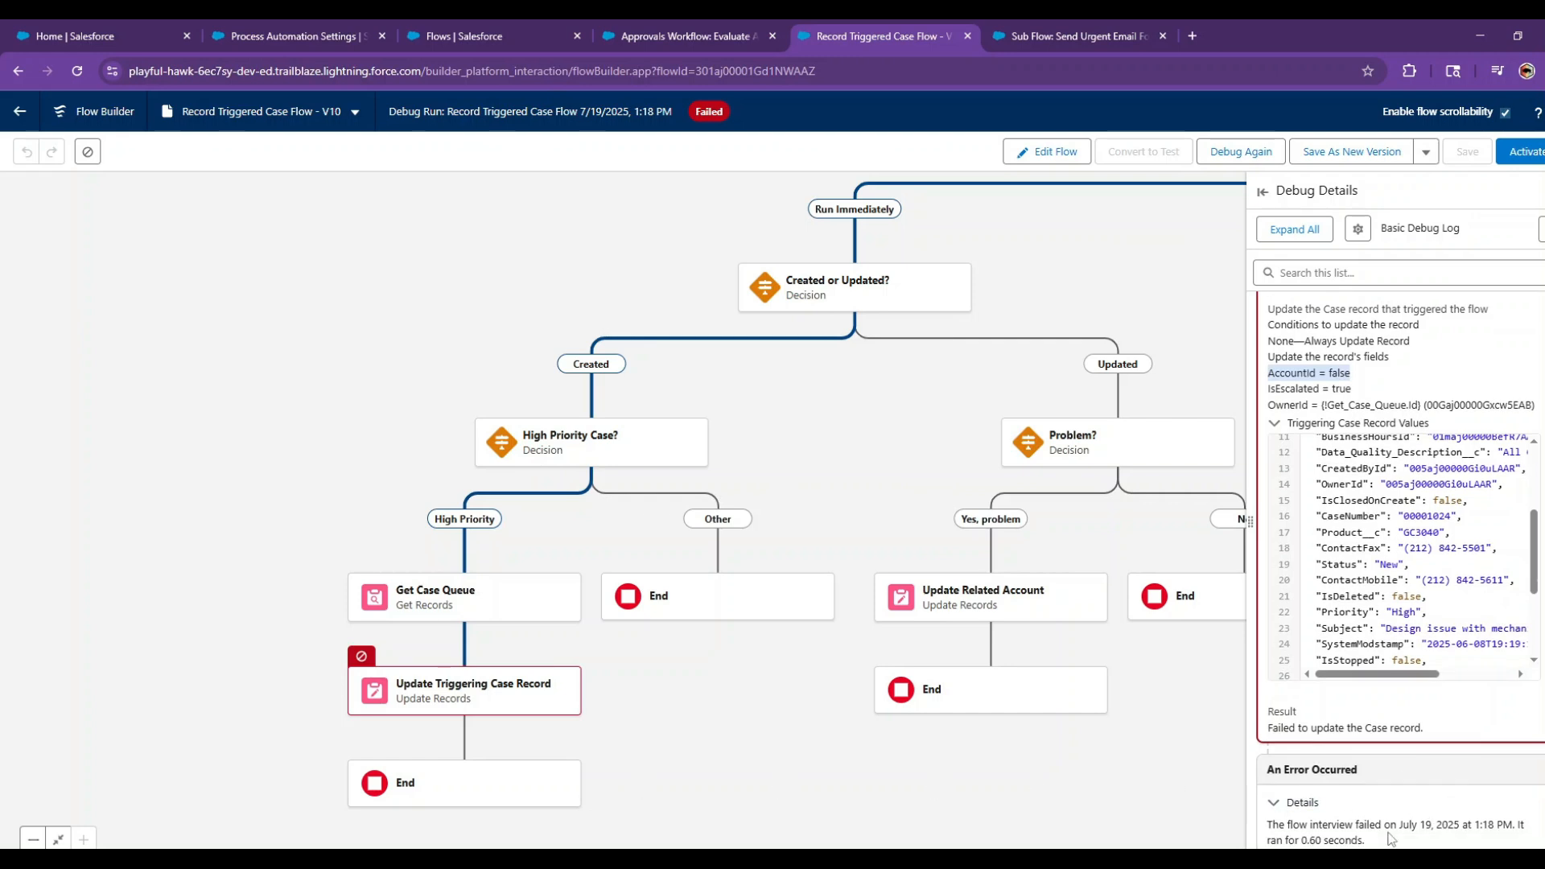
{"action": "scroll", "coordinate": [1442, 617], "scroll_direction": "up", "scroll_amount": 5}
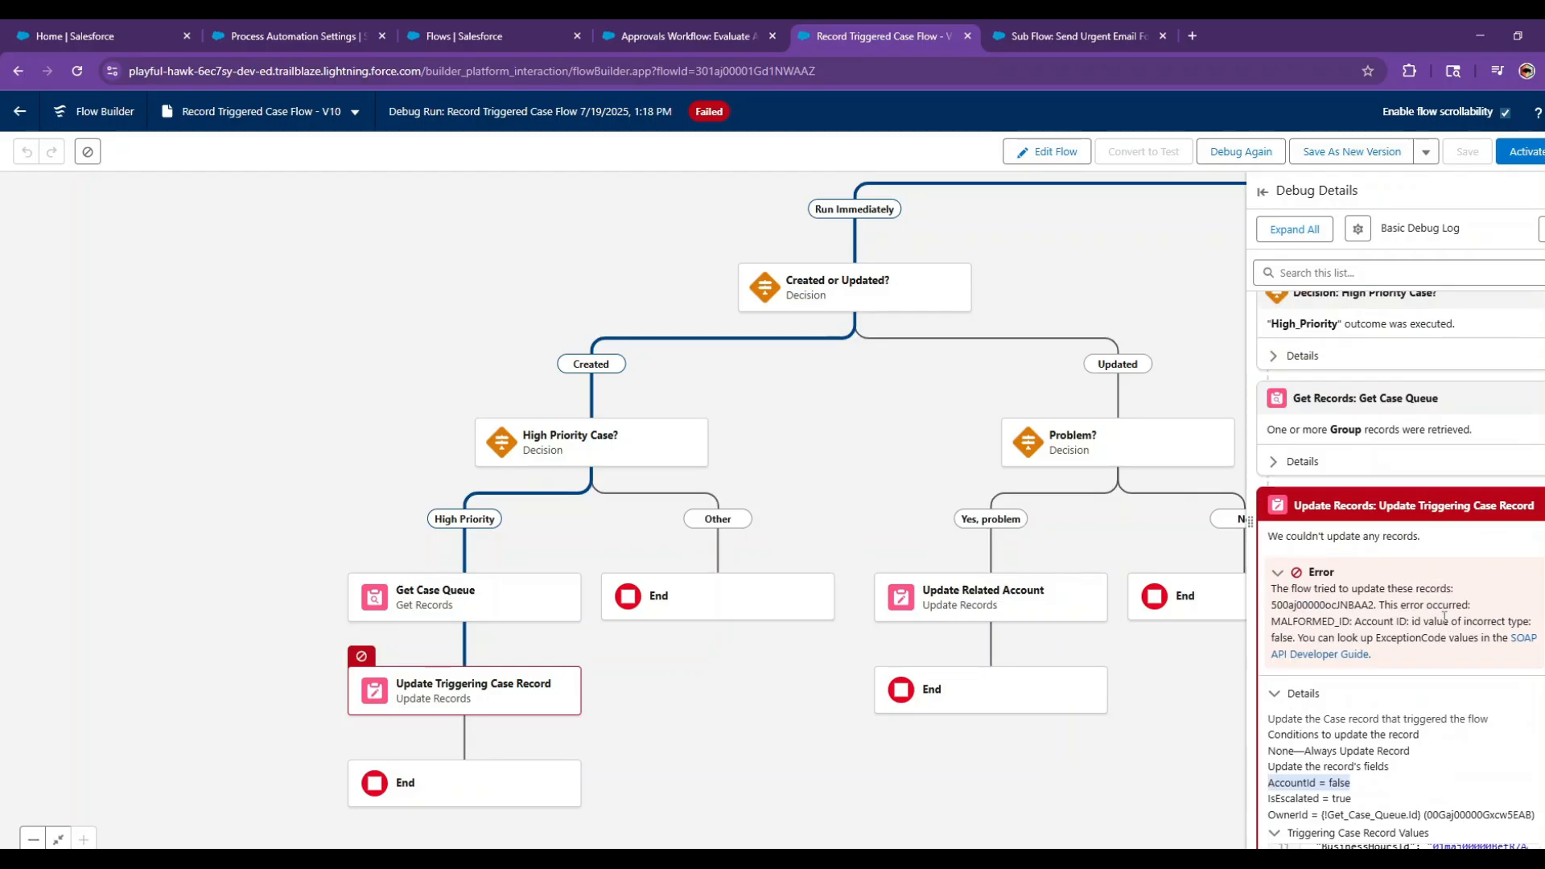
{"action": "left_click", "coordinate": [1076, 153]}
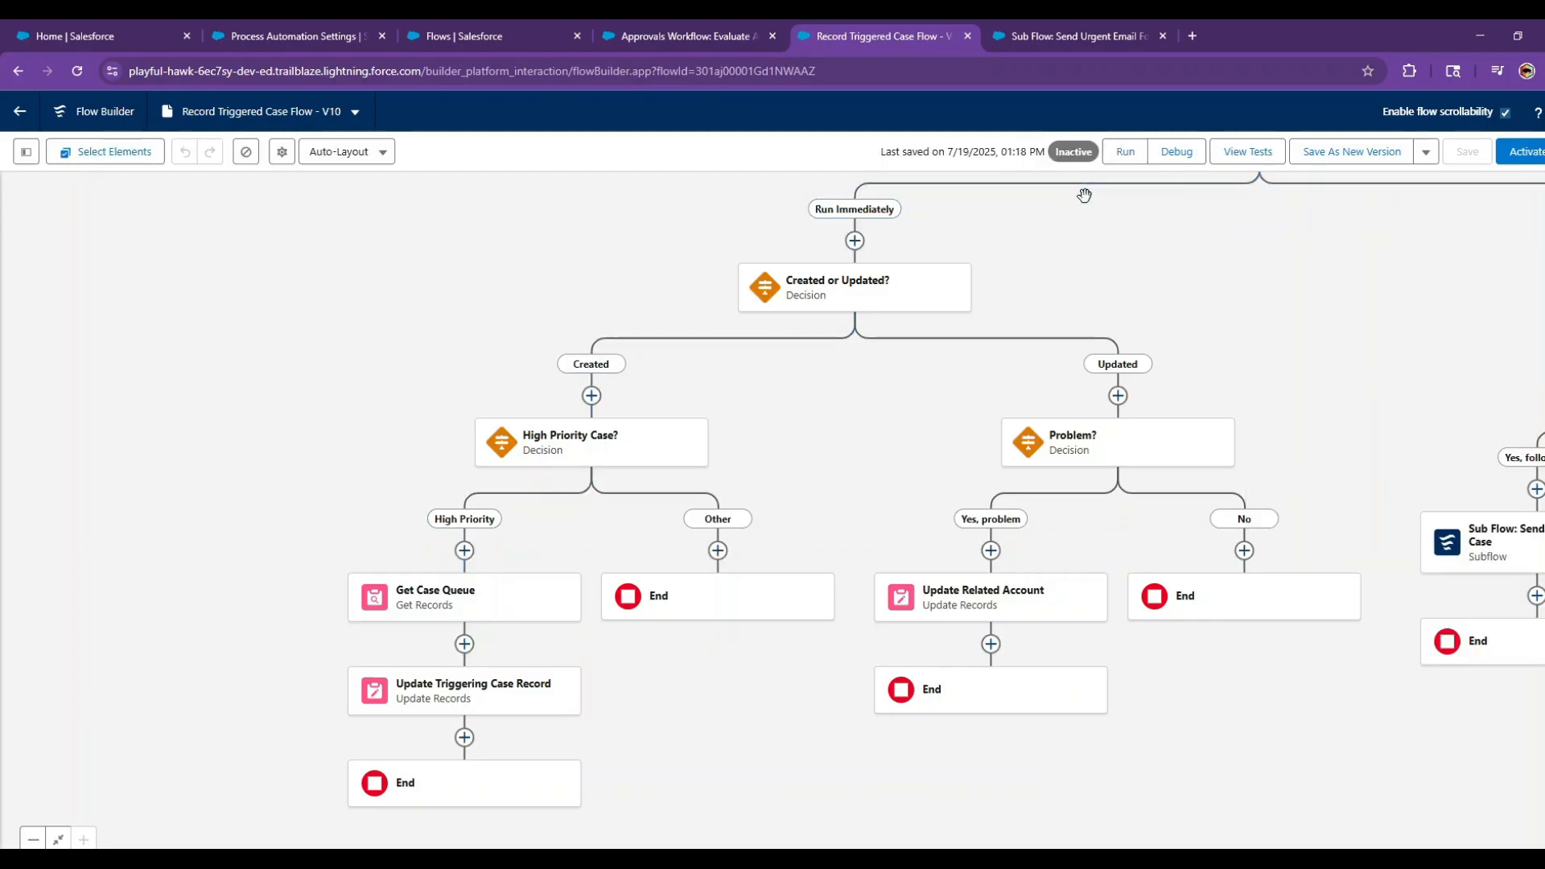